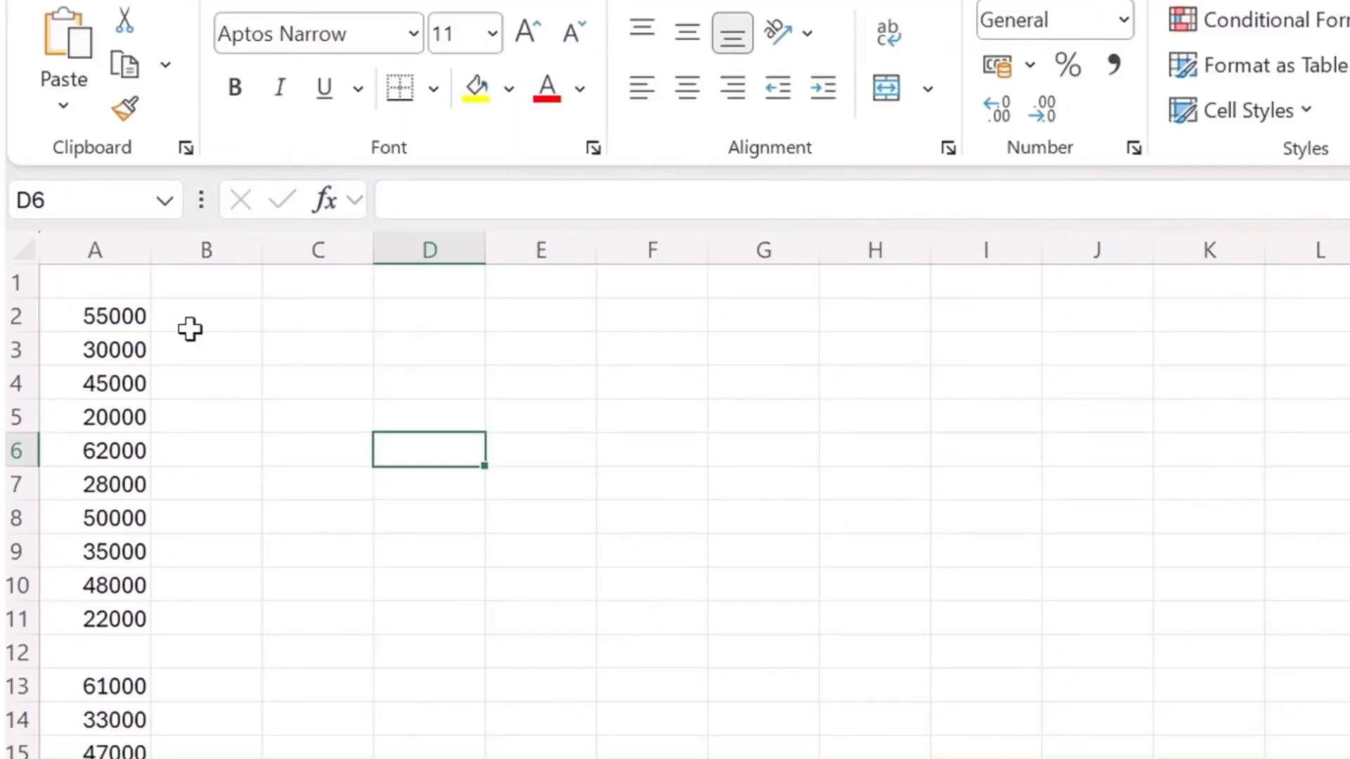
# Enter the heading "Sales for the Year" in cell A1 above the figures.
pyautogui.click(82, 293)
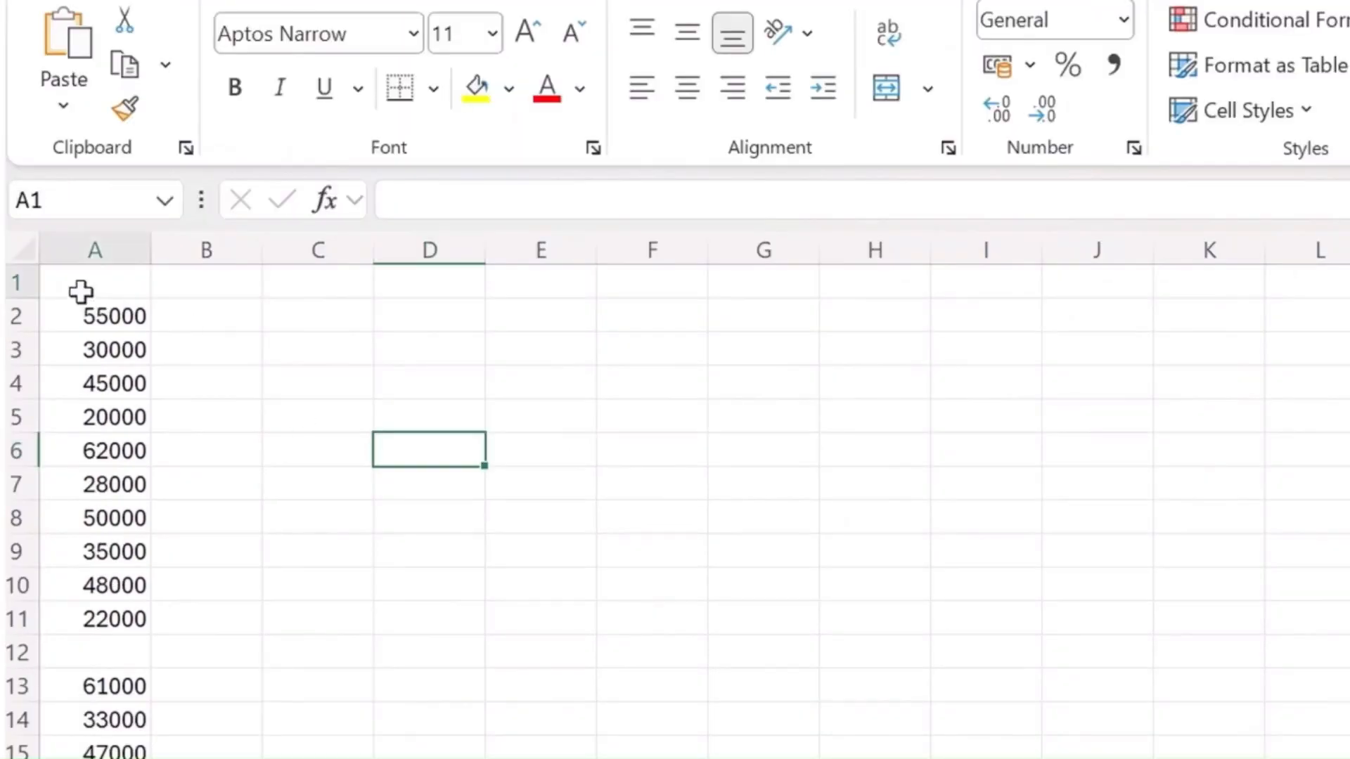
pyautogui.write('sALES')
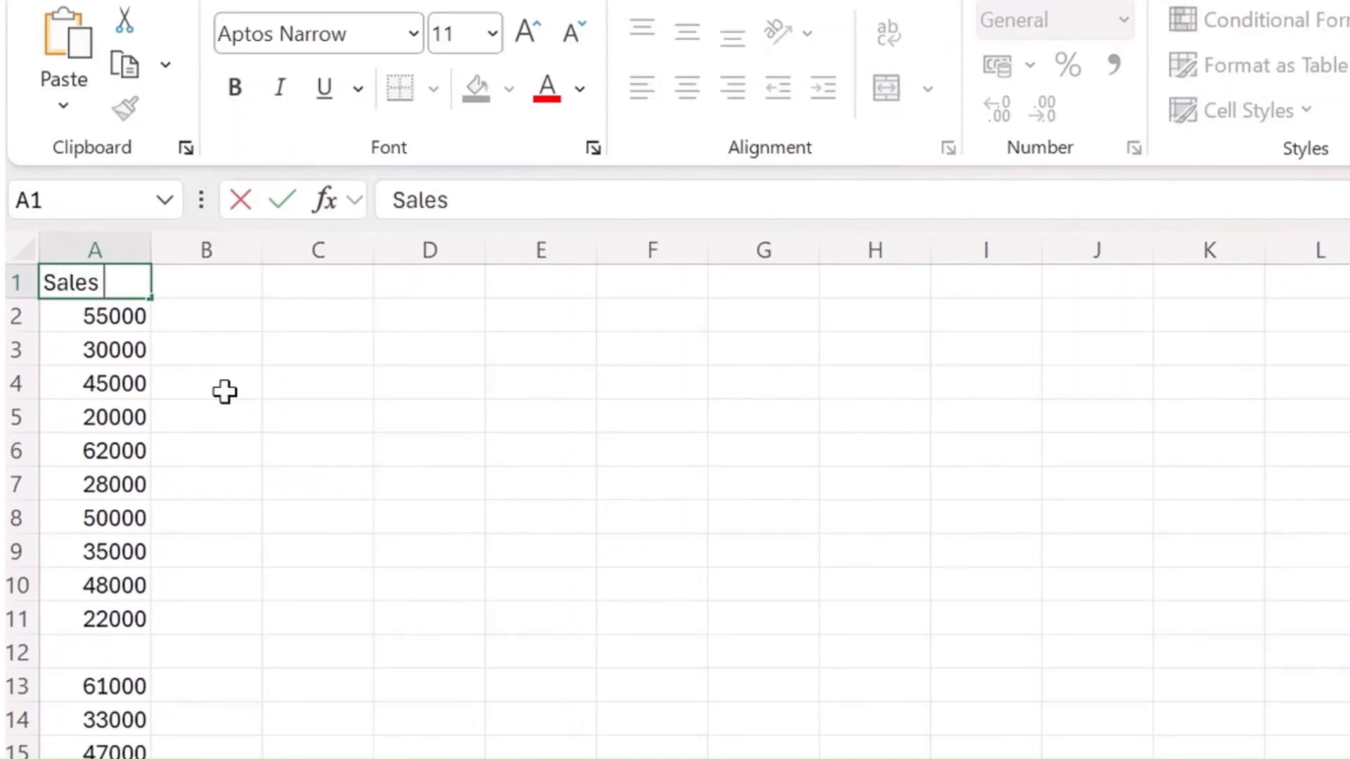
pyautogui.write(' for the')
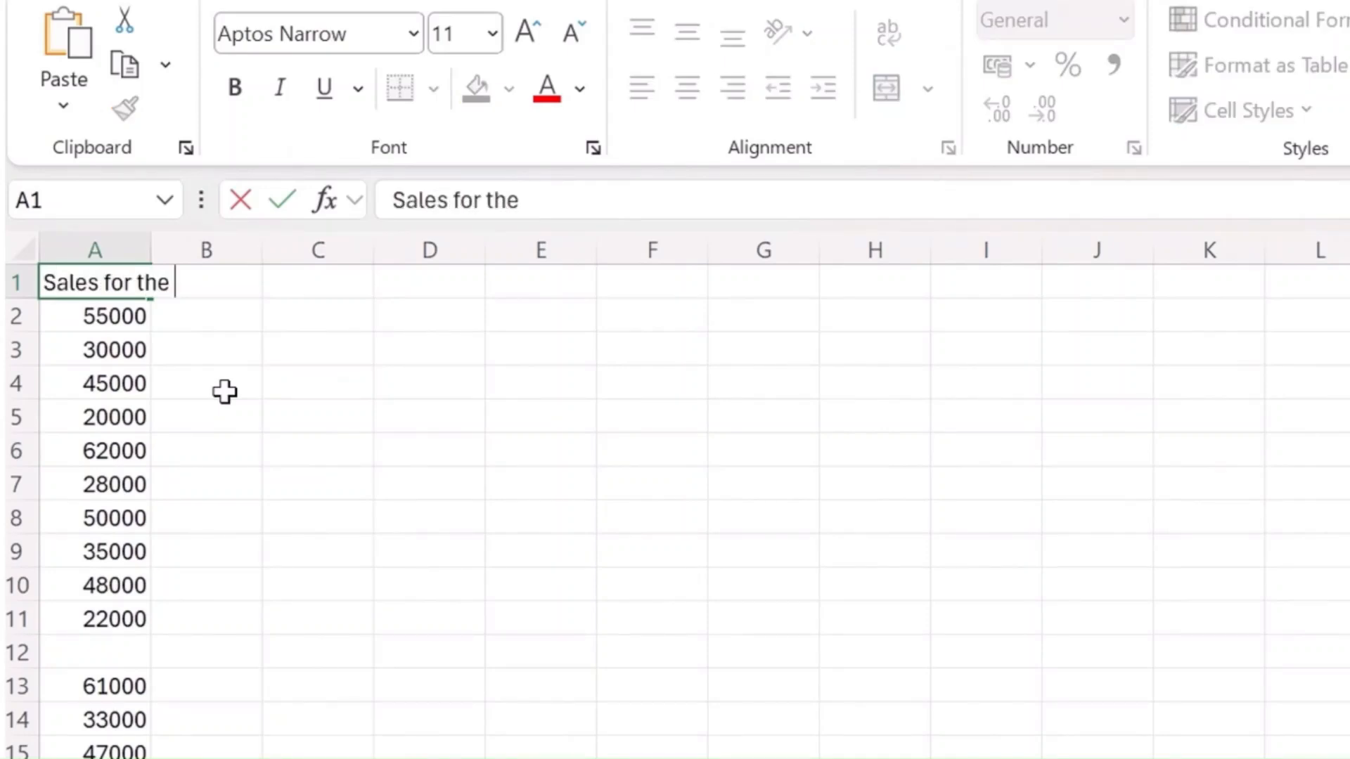
pyautogui.write(' Year')
pyautogui.press('Return')
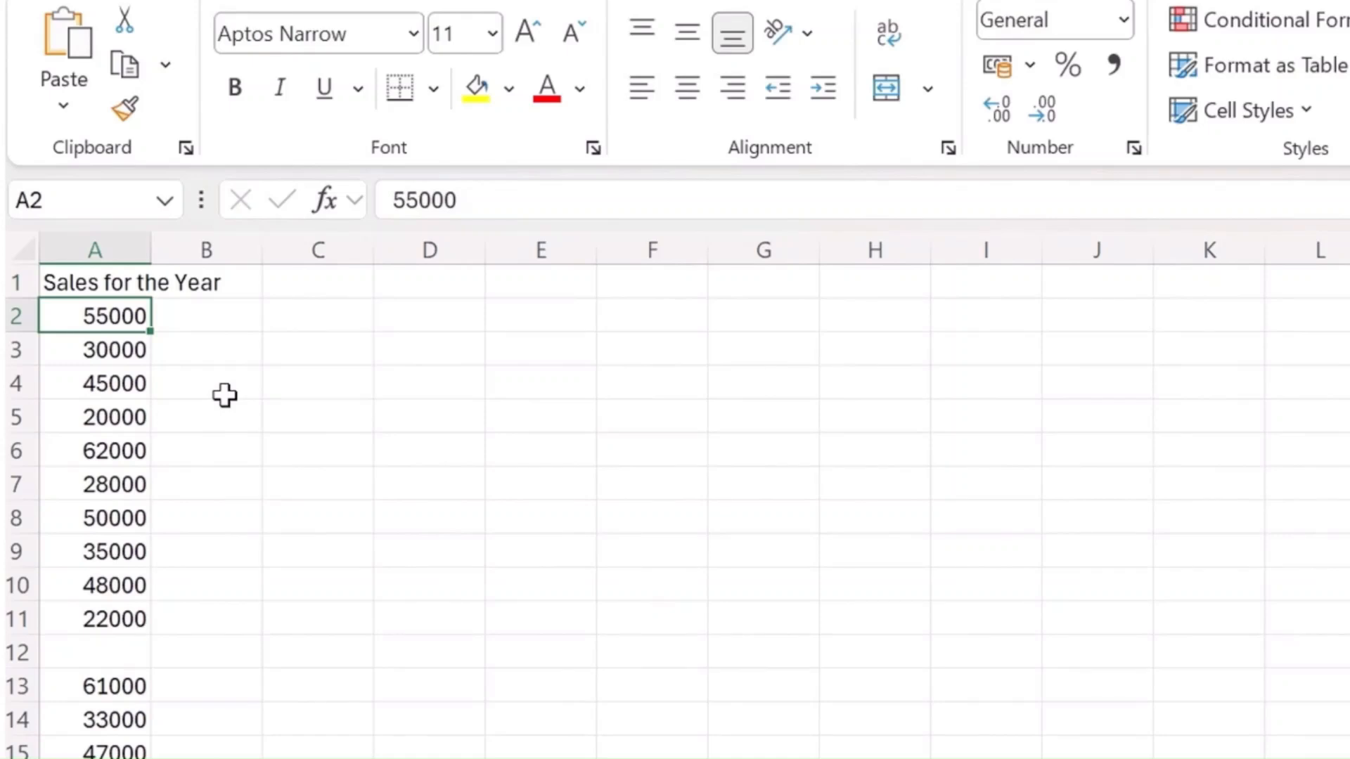
# Find the blank cells in A2:A33 with Go To Special and delete their entire rows.
pyautogui.scroll(-4, 160, 551)
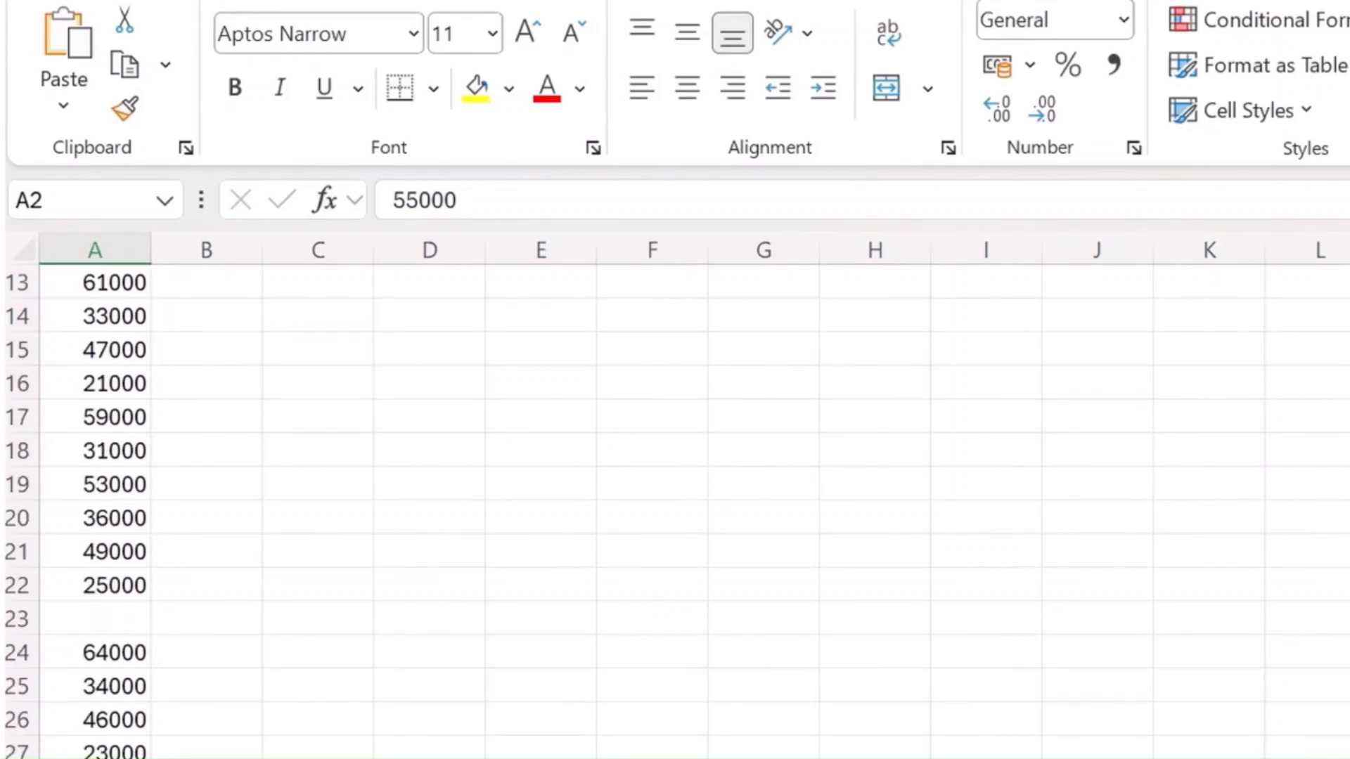
pyautogui.keyDown('shift'); pyautogui.click(133, 606); pyautogui.keyUp('shift')
pyautogui.hotkey('ctrl', 'g')
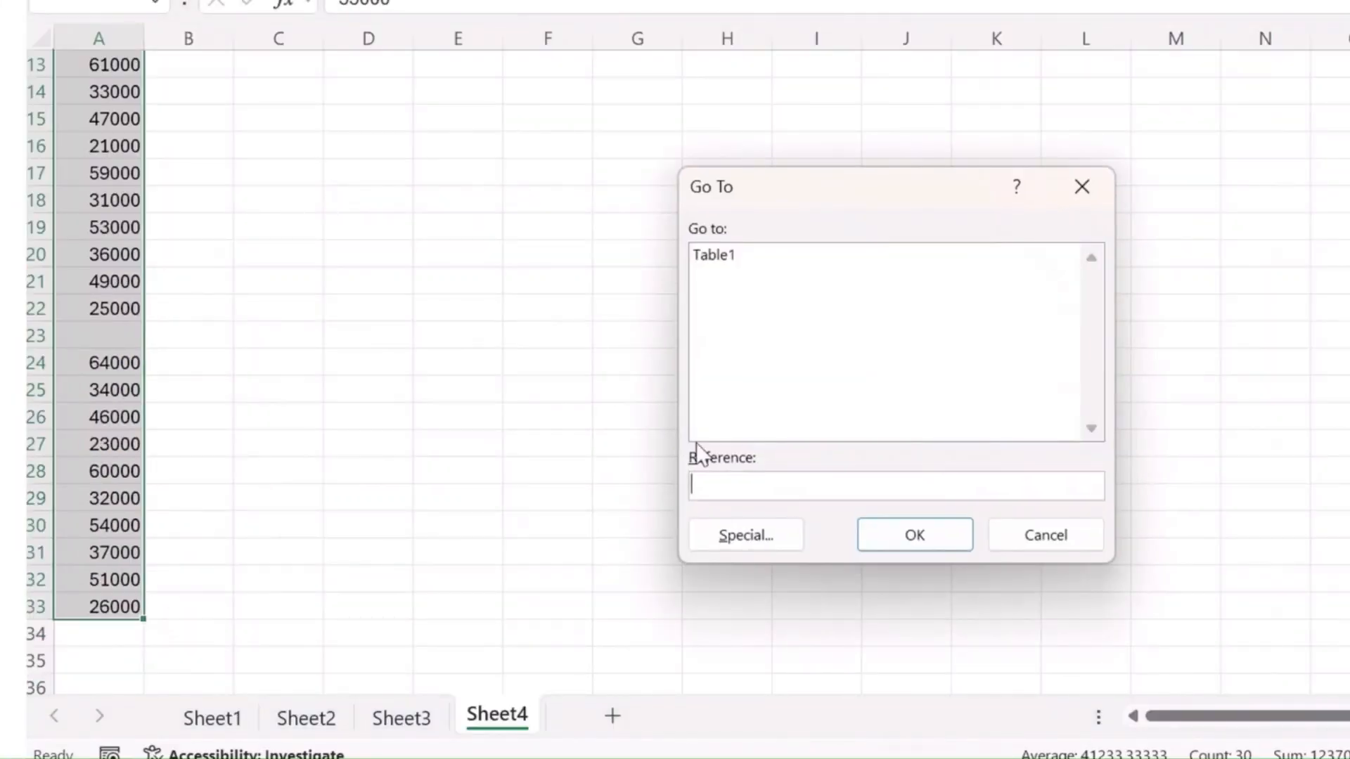
pyautogui.click(762, 543)
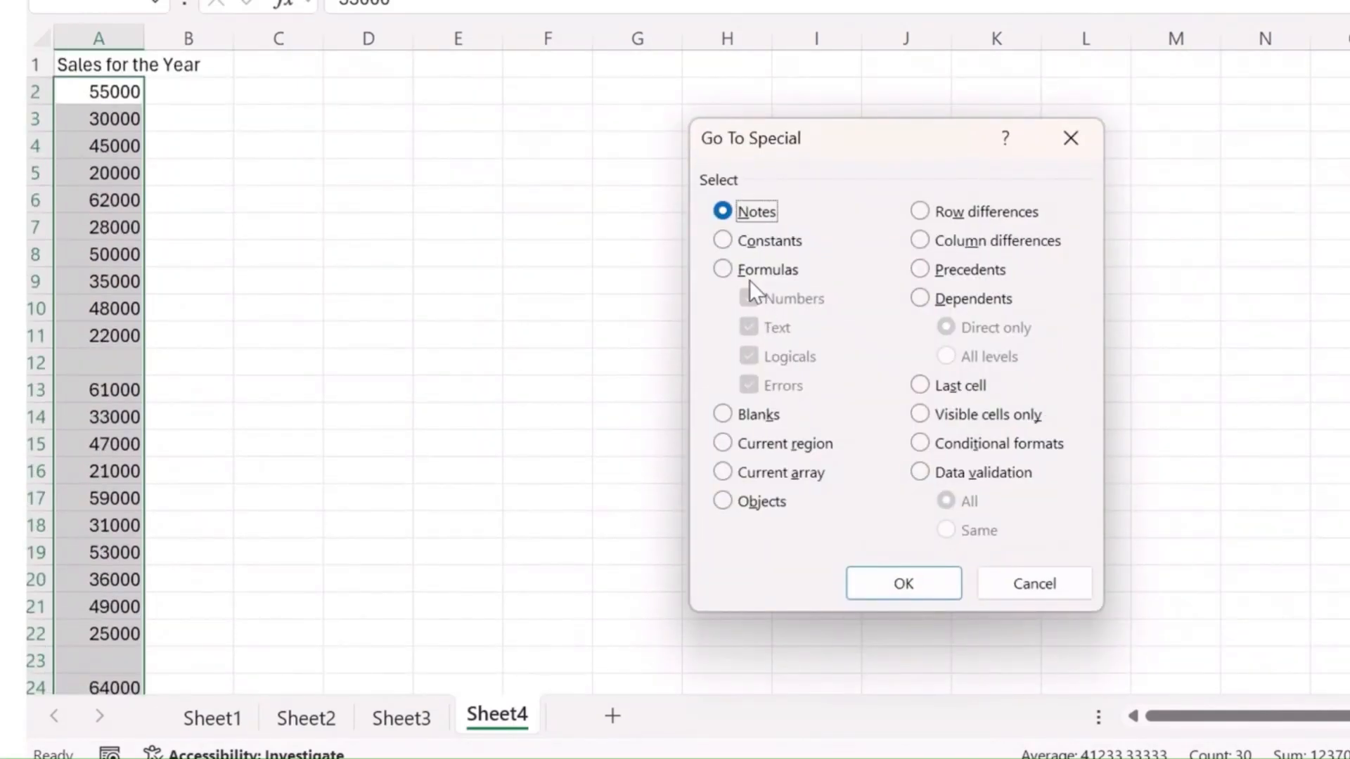
pyautogui.click(756, 414)
pyautogui.click(881, 587)
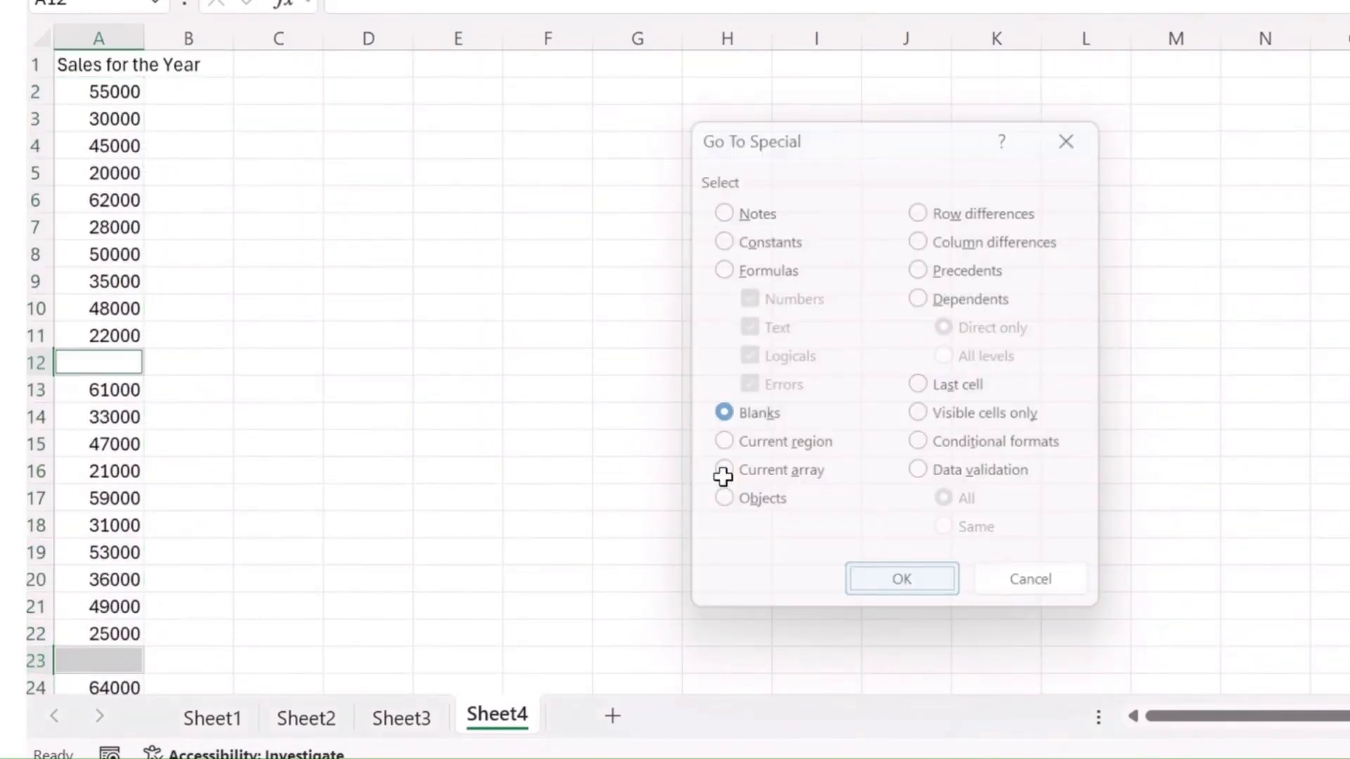
pyautogui.hotkey('ctrl', '-')
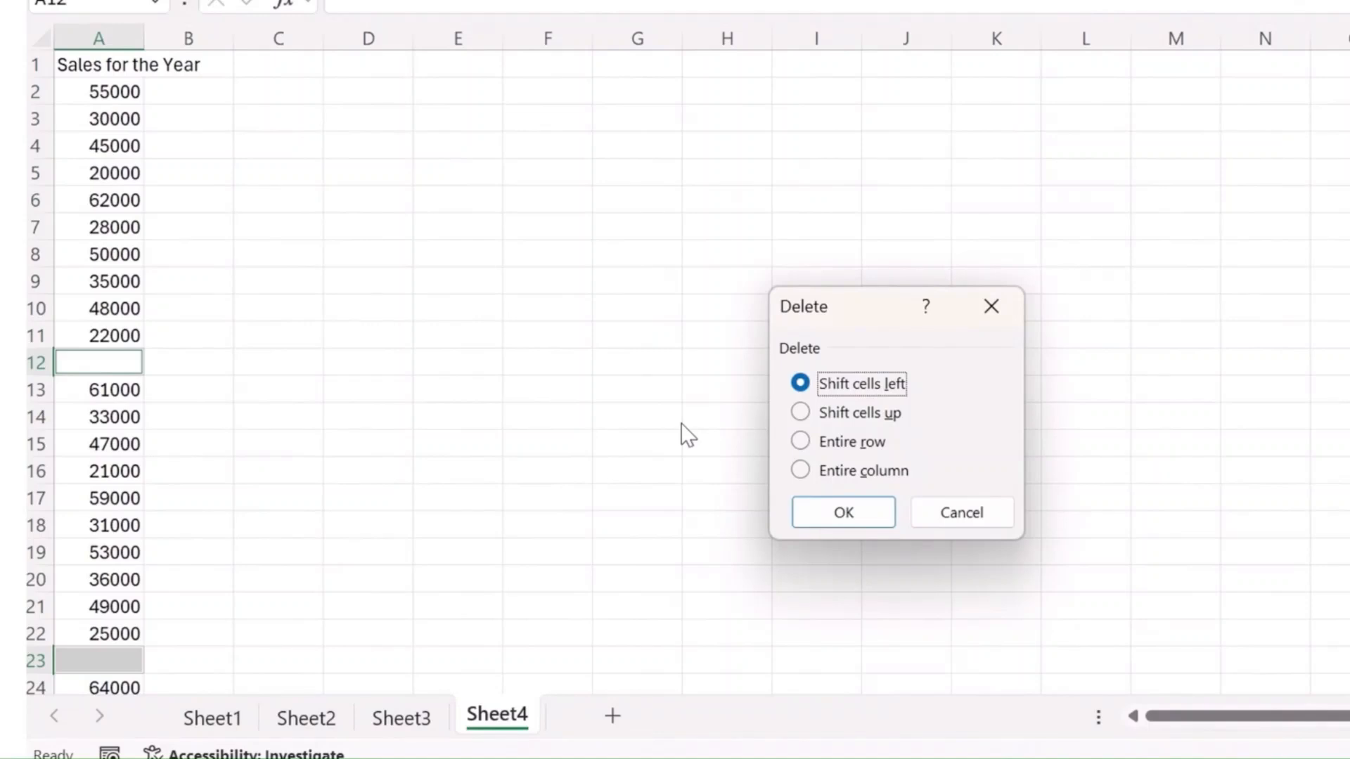
pyautogui.click(846, 442)
pyautogui.click(844, 513)
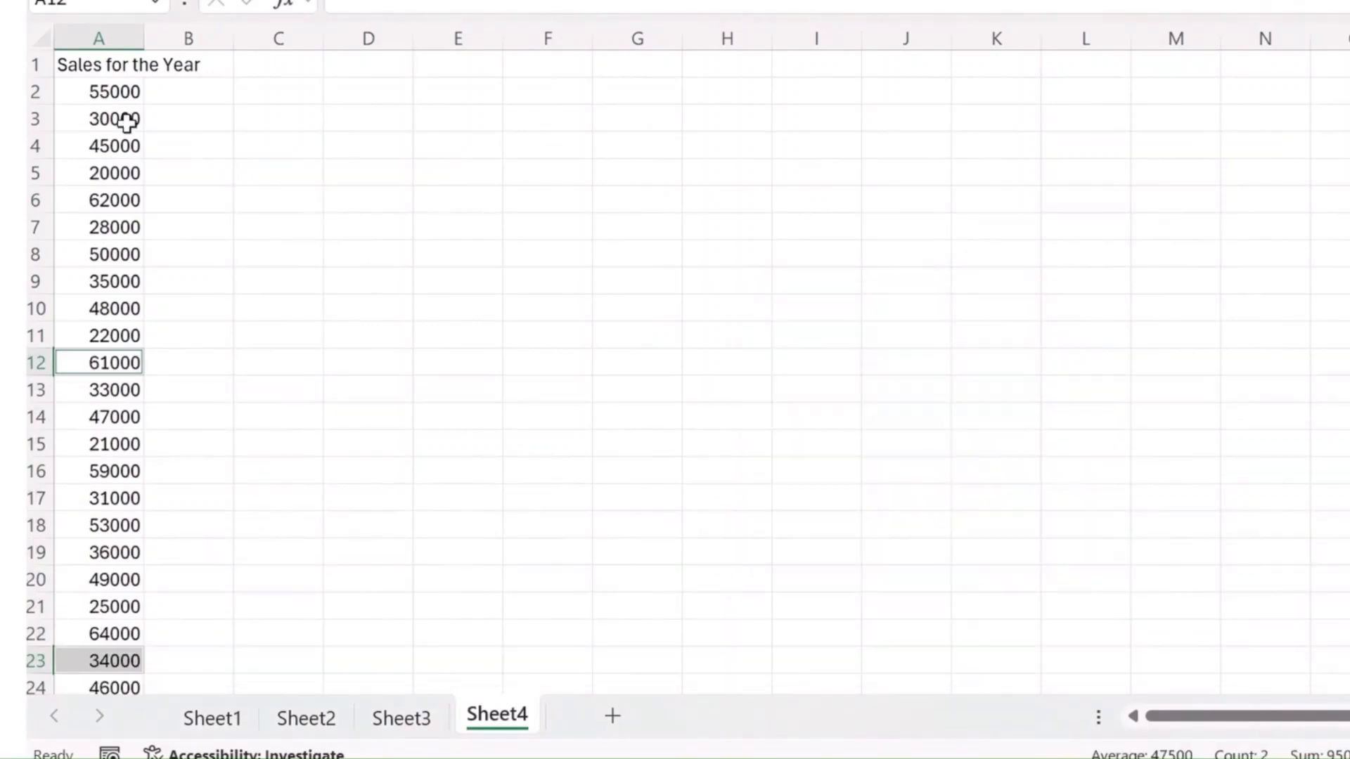
# Apply the dollar Accounting format to the sales figures in A2:A31 and autofit the width of column A.
pyautogui.click(116, 92)
pyautogui.scroll(-5, 167, 512)
pyautogui.keyDown('shift'); pyautogui.click(105, 463); pyautogui.keyUp('shift')
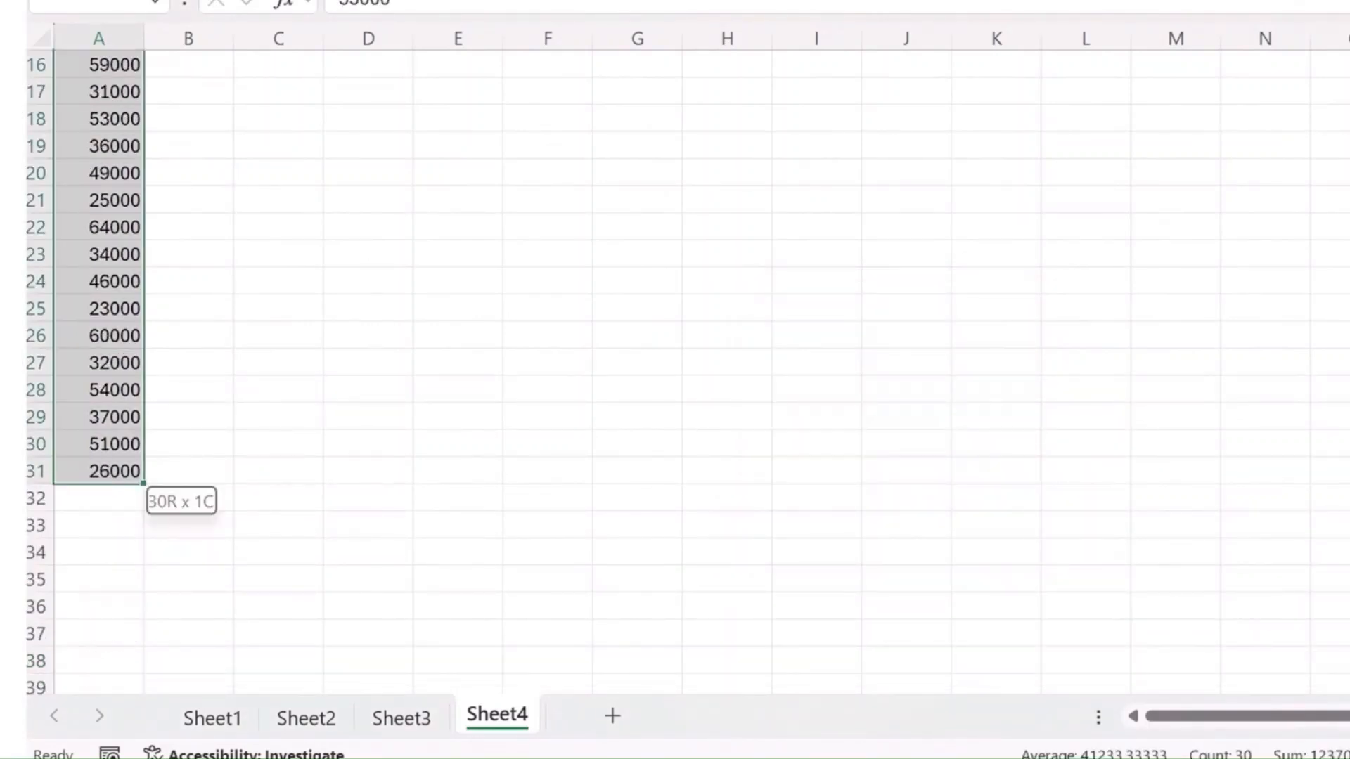
pyautogui.click(850, 0)
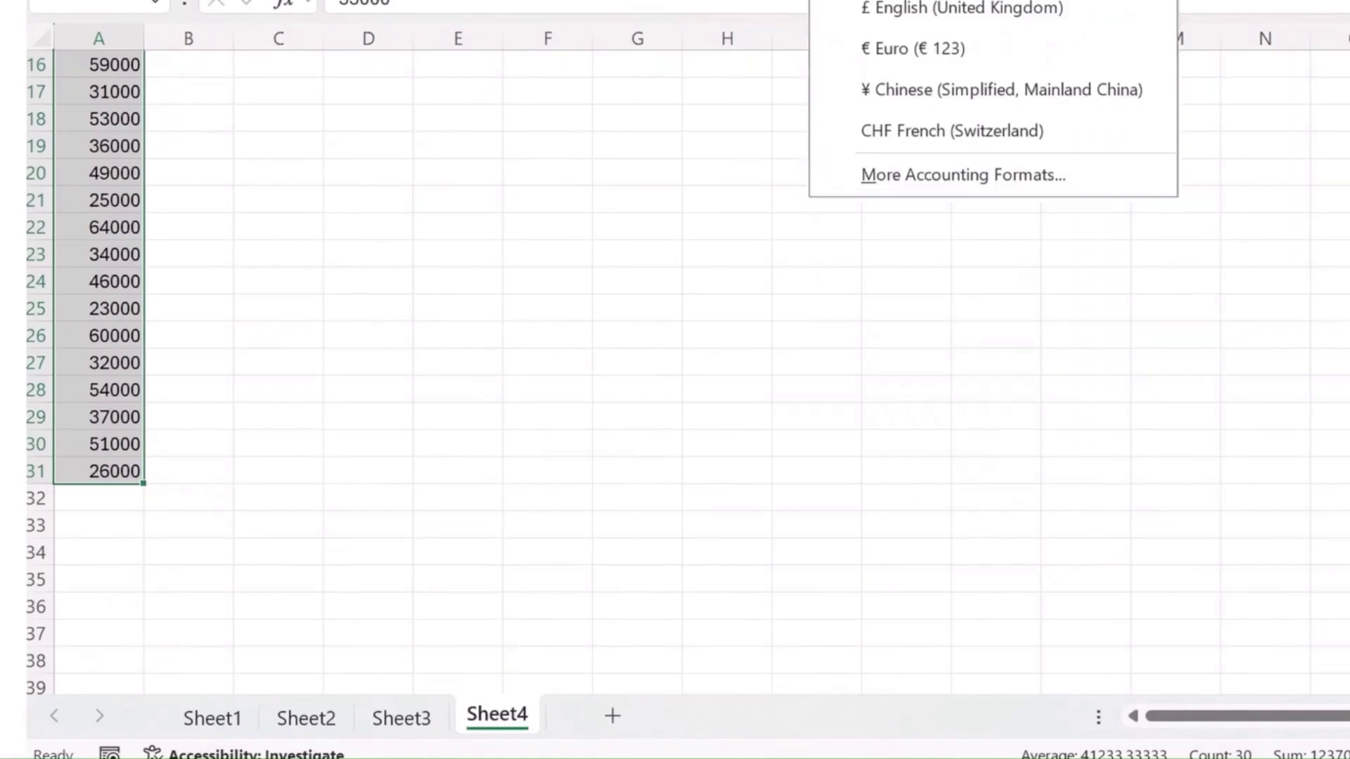
pyautogui.click(914, 0)
pyautogui.scroll(5, 310, 126)
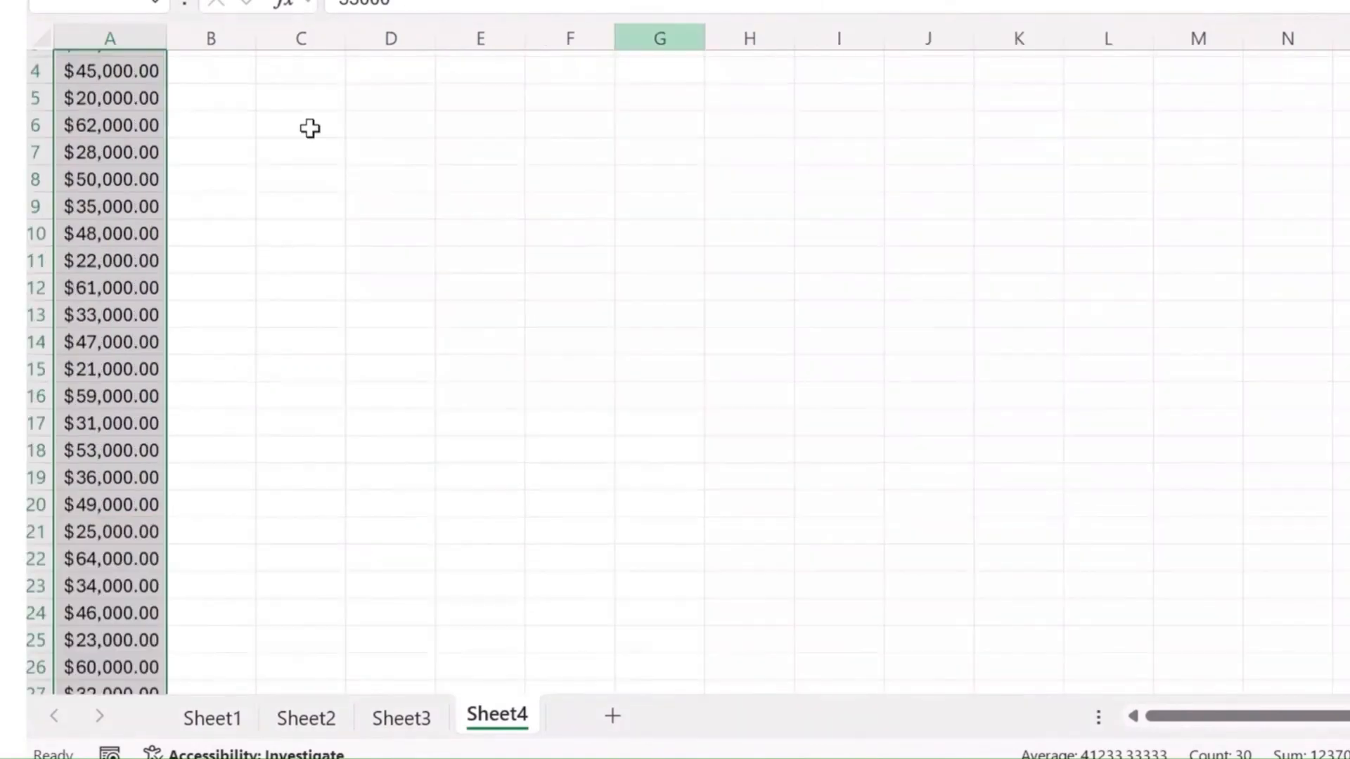
pyautogui.doubleClick(166, 38)
pyautogui.keyDown('ctrl'); pyautogui.scroll(1, 135, 97); pyautogui.keyUp('ctrl')
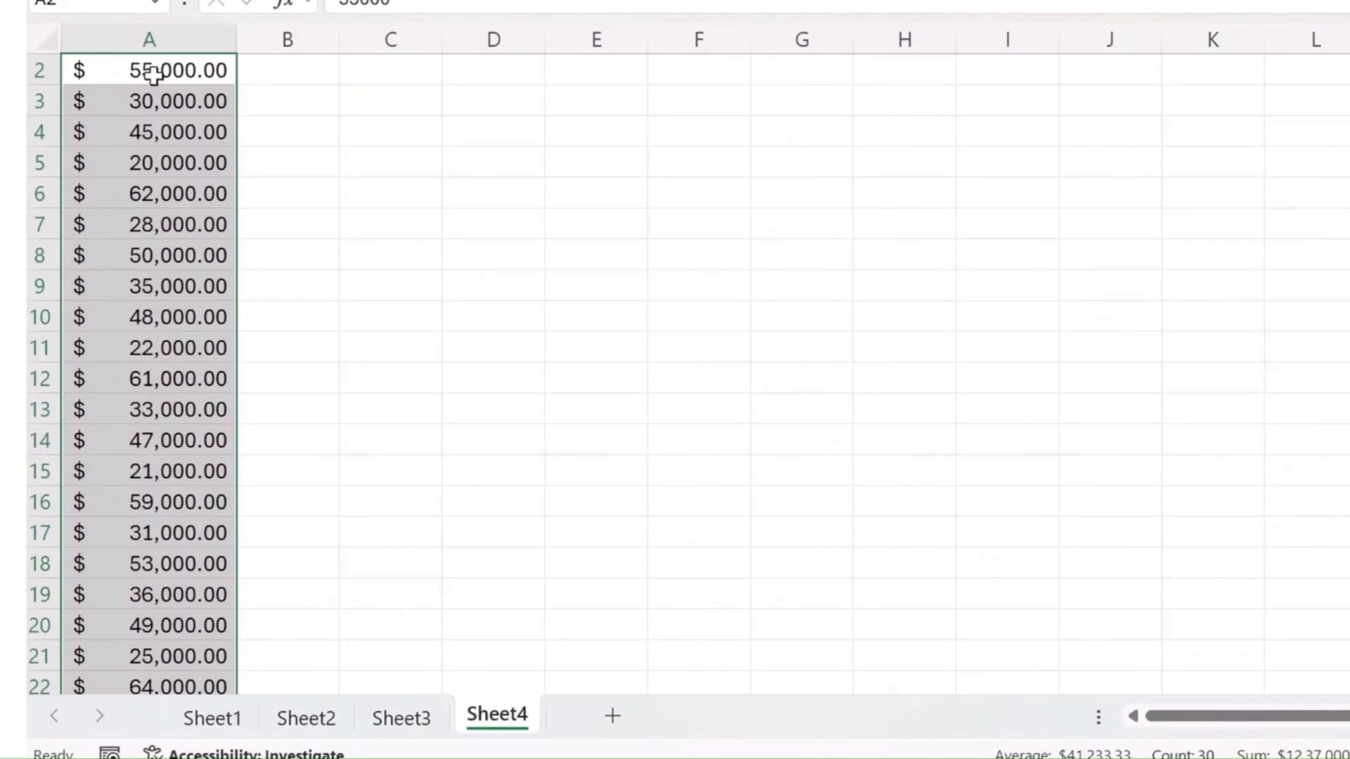
# Make the "Sales for the Year" heading in A1 bold with a yellow fill.
pyautogui.scroll(1, 154, 70)
pyautogui.click(154, 64)
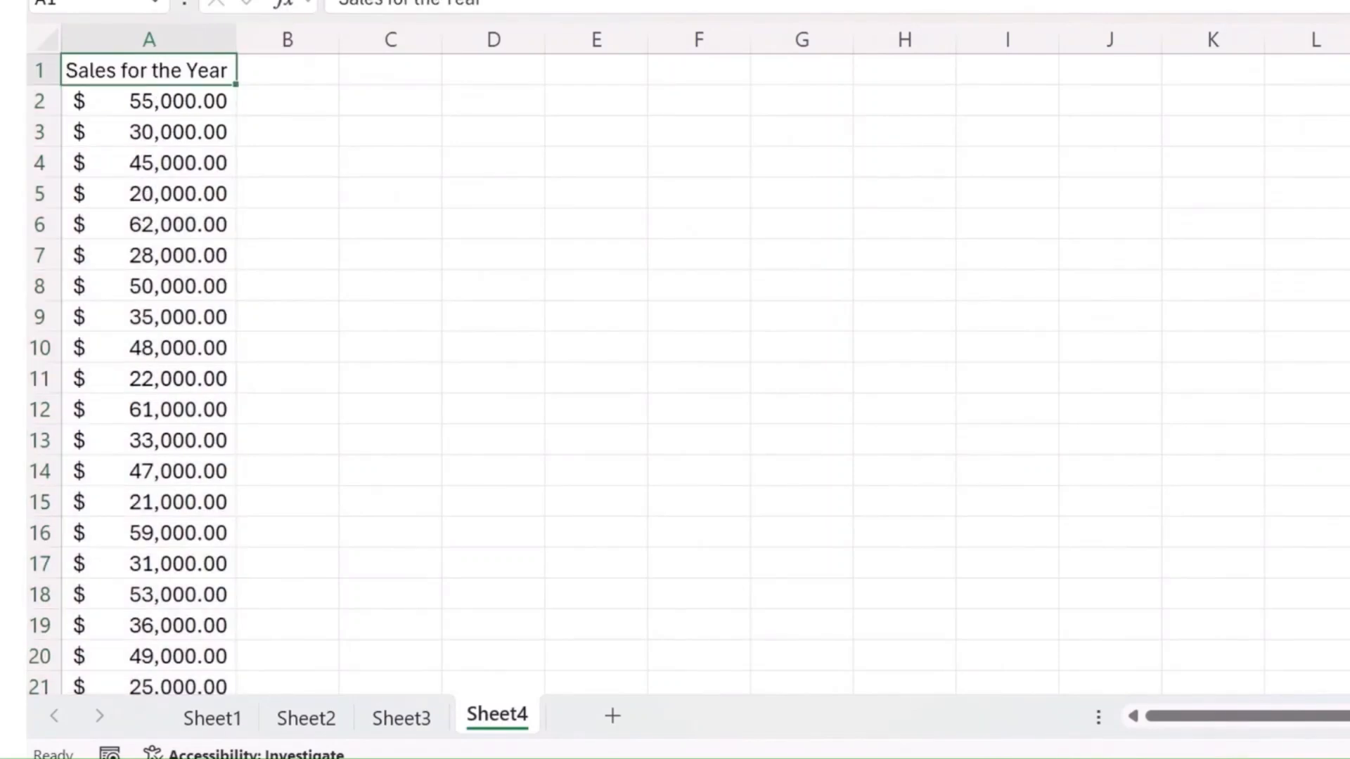
pyautogui.hotkey('ctrl', 'b')
pyautogui.click(154, 111)
# Look through the formatted sales figures in column A from the heading down to the last entry.
pyautogui.scroll(-1, 241, 495)
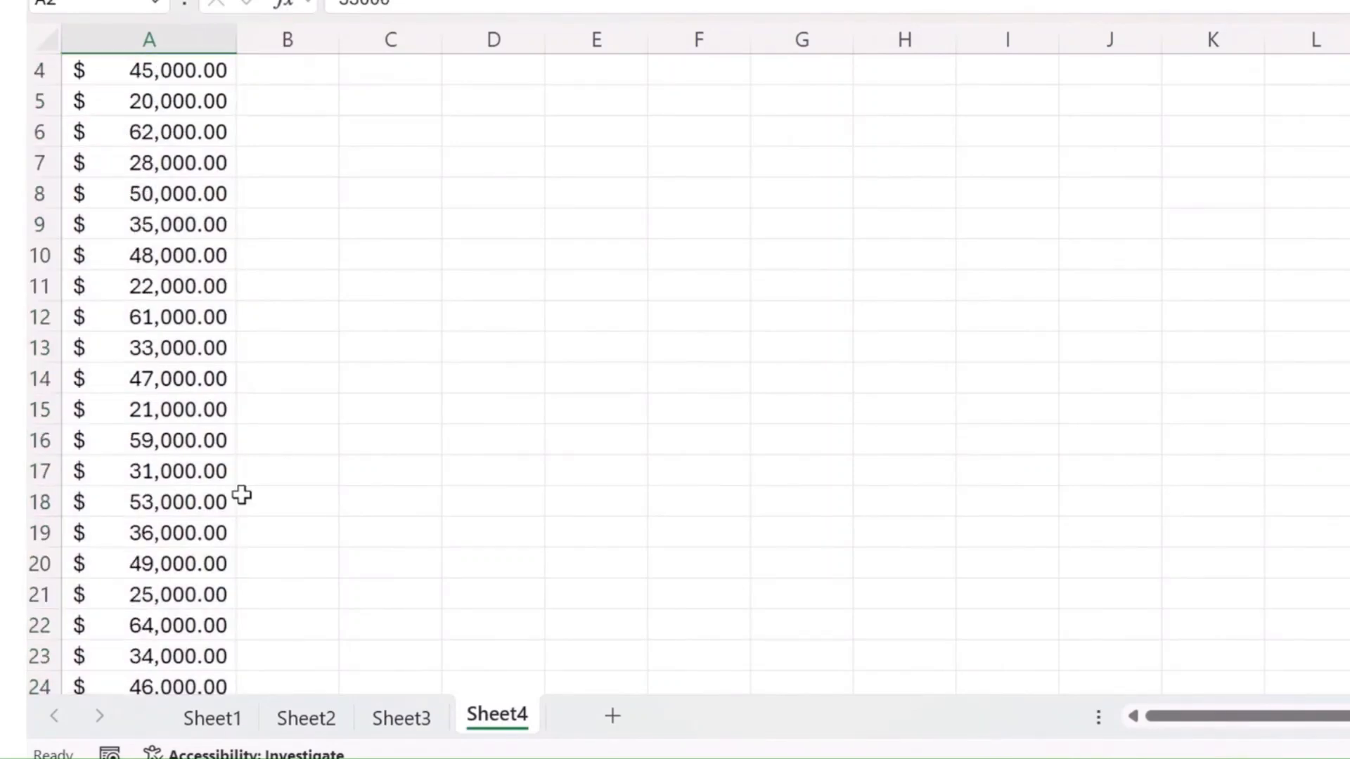
pyautogui.scroll(-7, 190, 445)
pyautogui.scroll(1, 127, 345)
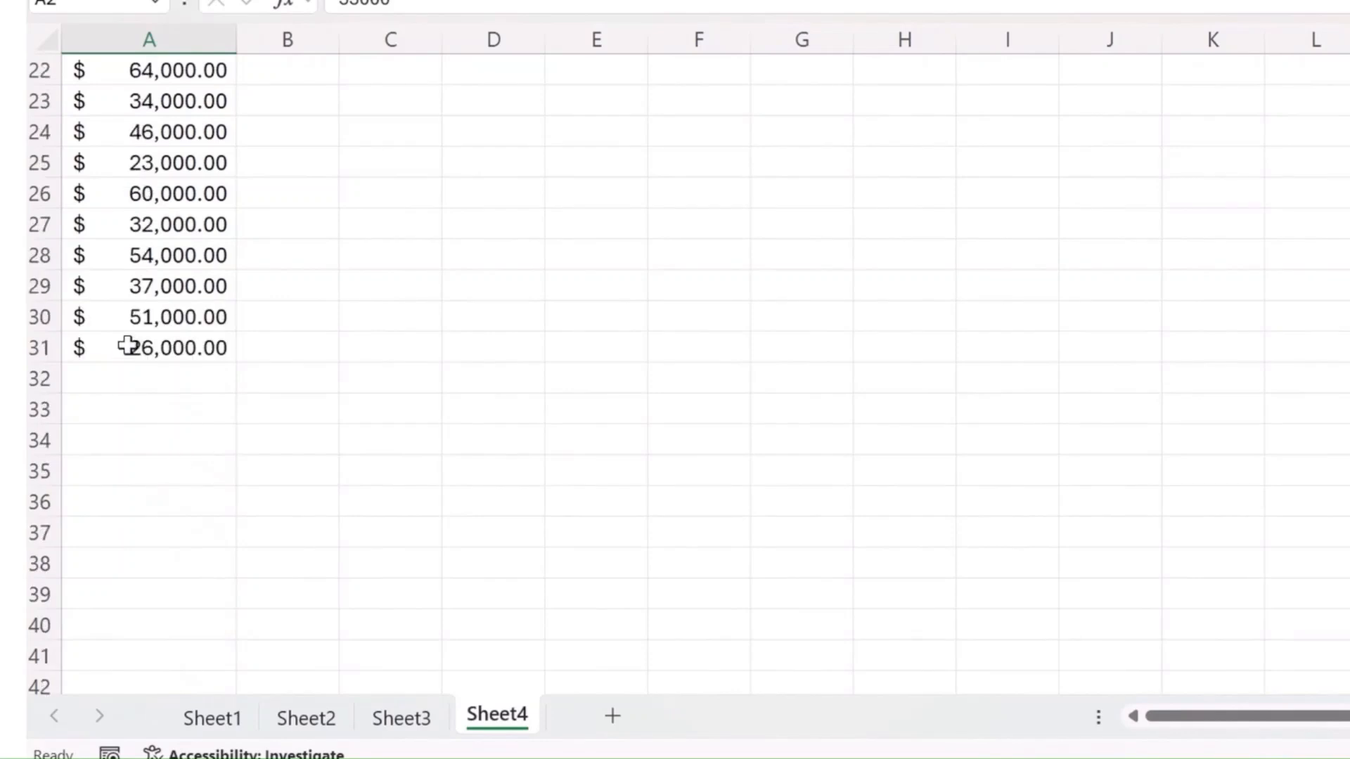
pyautogui.scroll(7, 127, 345)
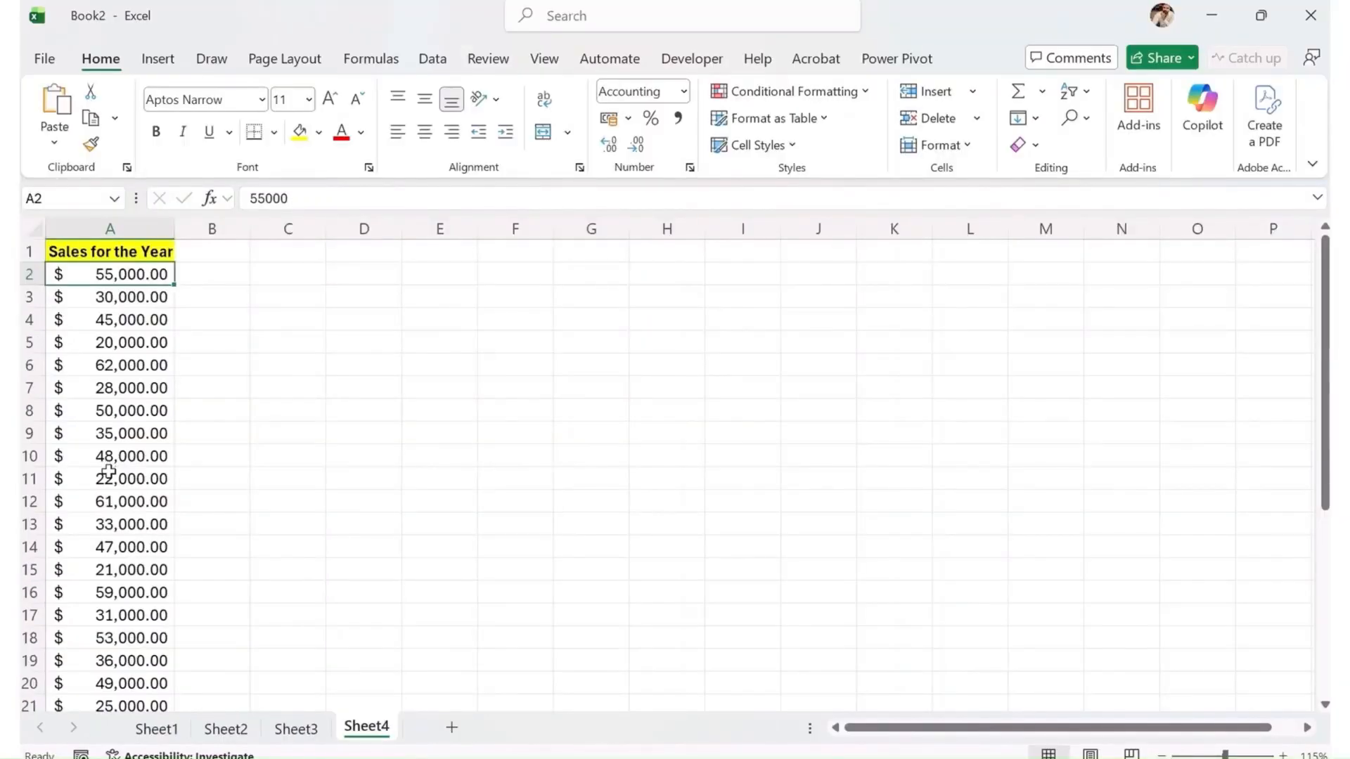
pyautogui.scroll(-3, 109, 471)
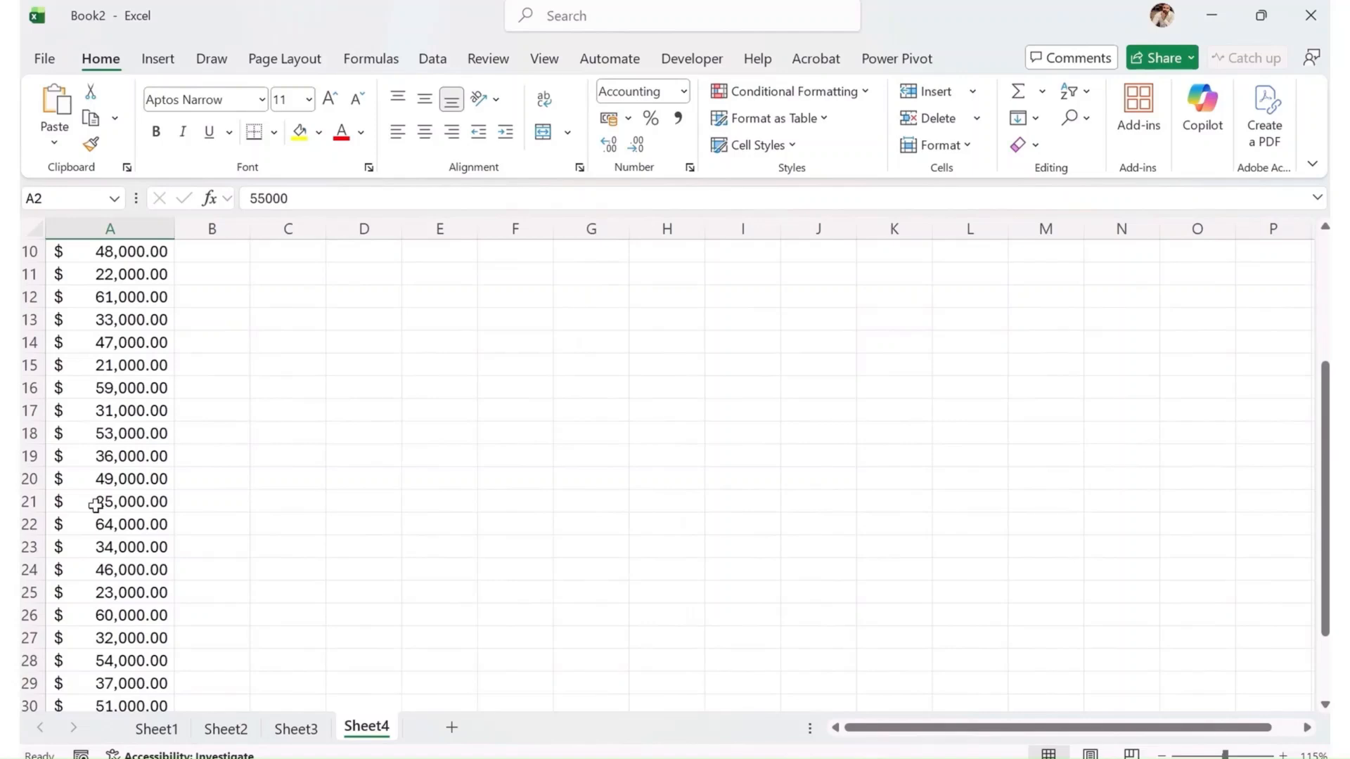
pyautogui.scroll(-4, 96, 505)
pyautogui.scroll(7, 96, 506)
pyautogui.click(257, 482)
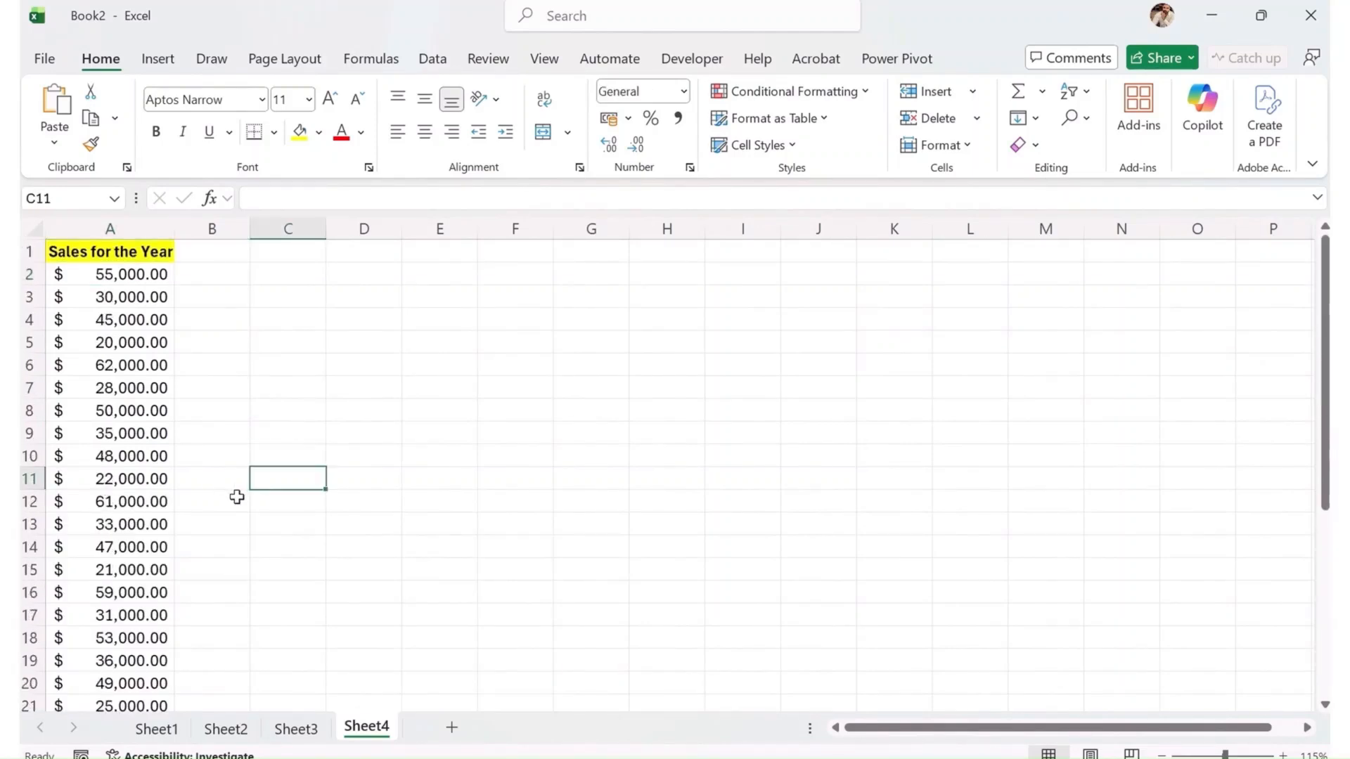
pyautogui.scroll(-3, 180, 462)
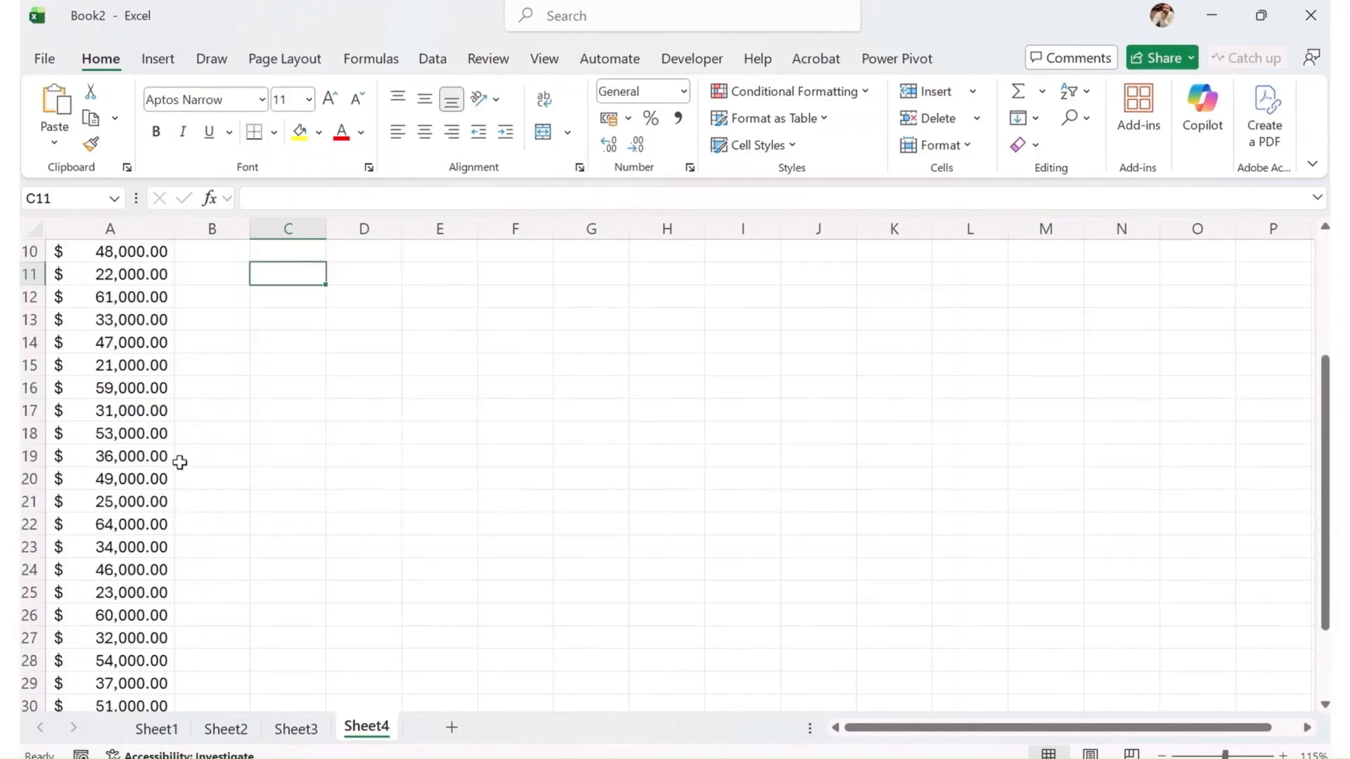
pyautogui.scroll(-1, 180, 462)
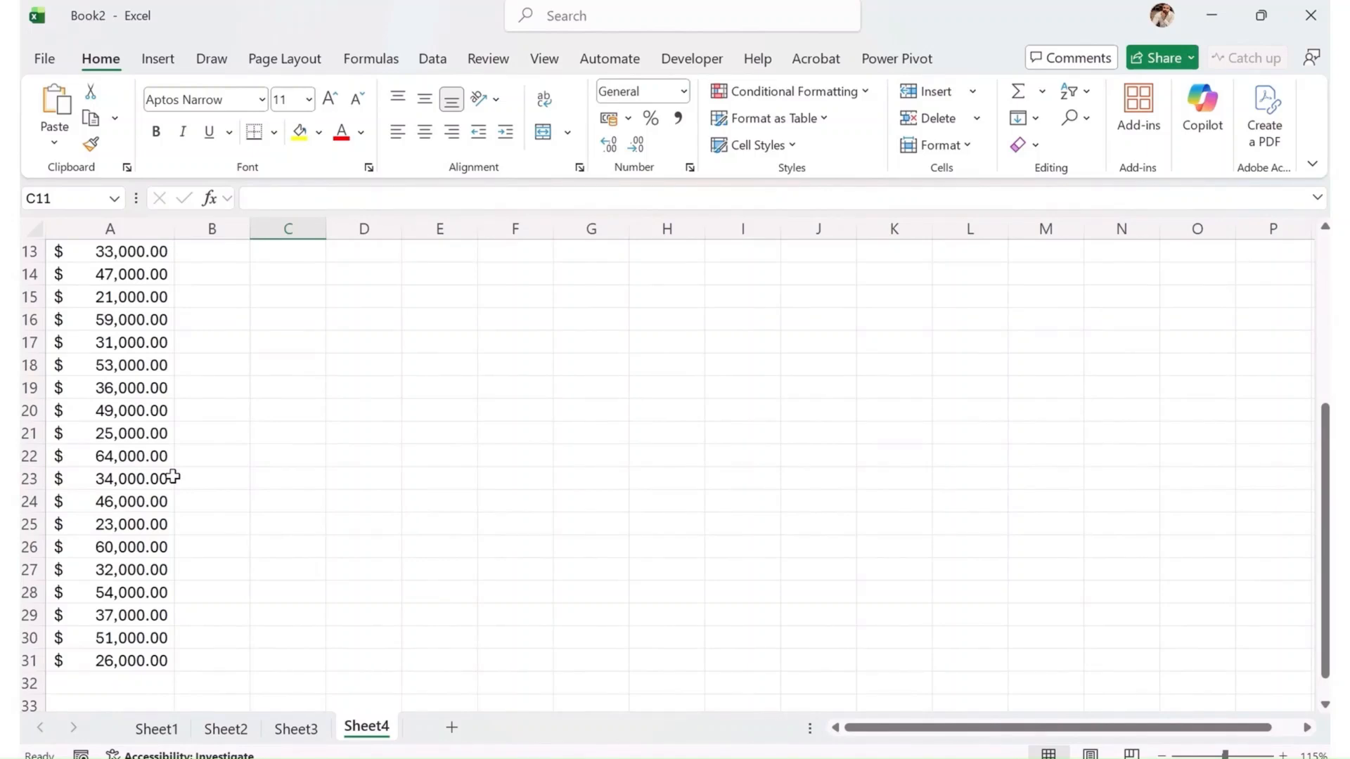
# Apply a red-yellow-green color scale to the whole of column A, with red for the highest sales and green for the lowest.
pyautogui.click(126, 226)
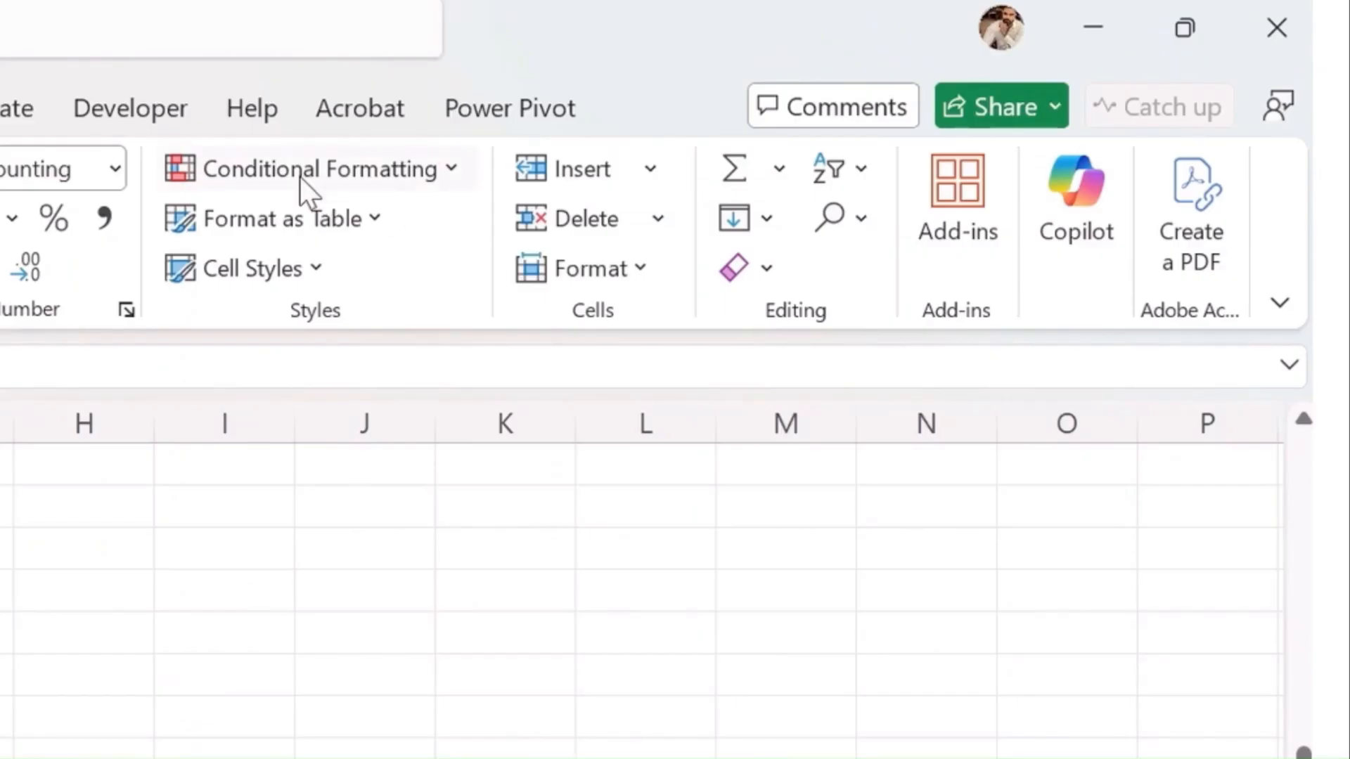
pyautogui.click(300, 175)
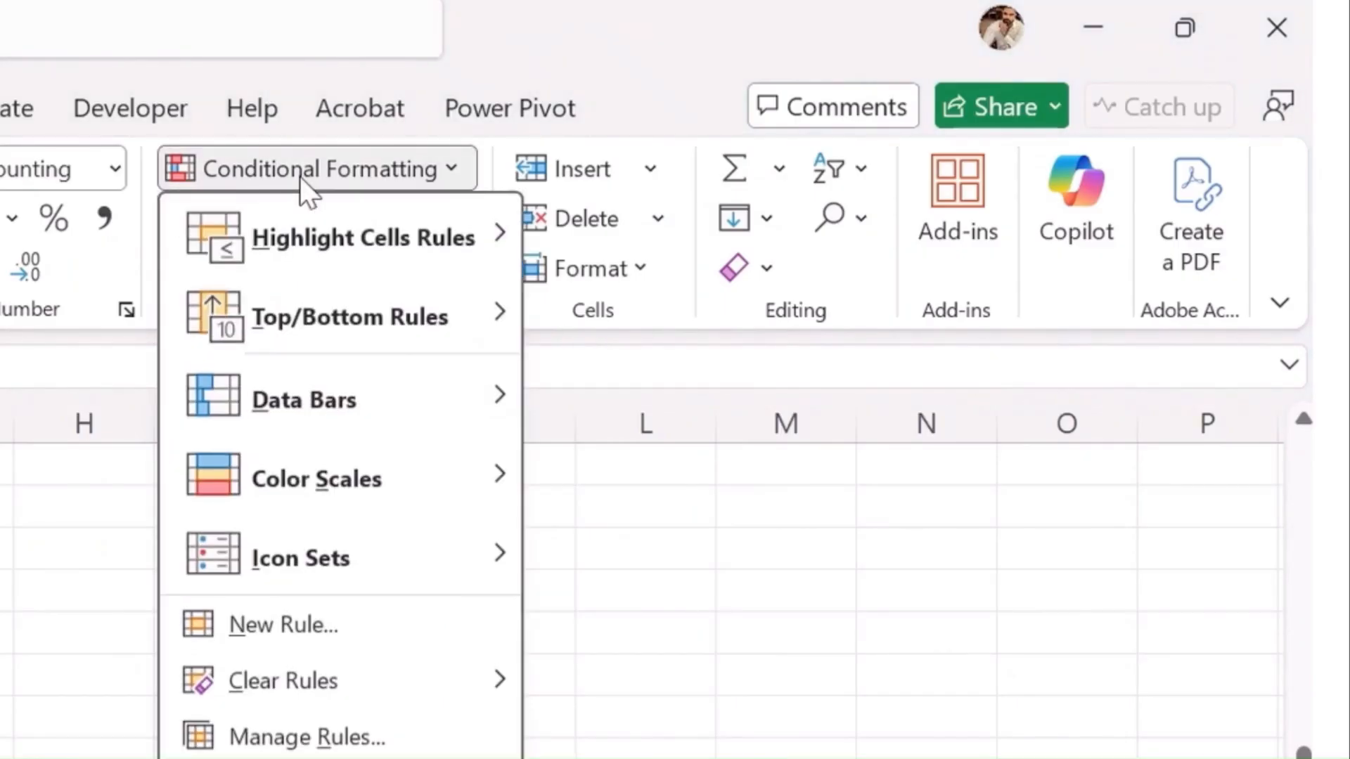
pyautogui.moveTo(384, 485)
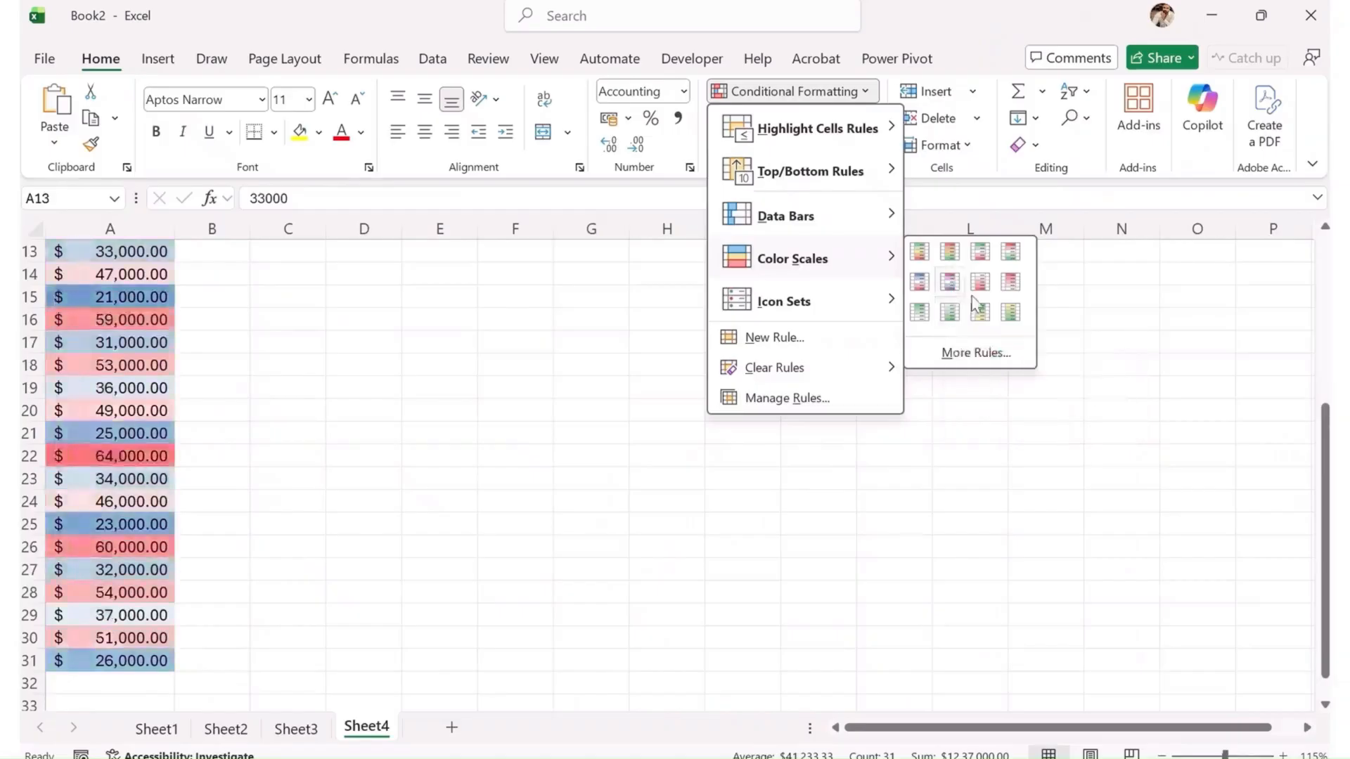
pyautogui.click(962, 258)
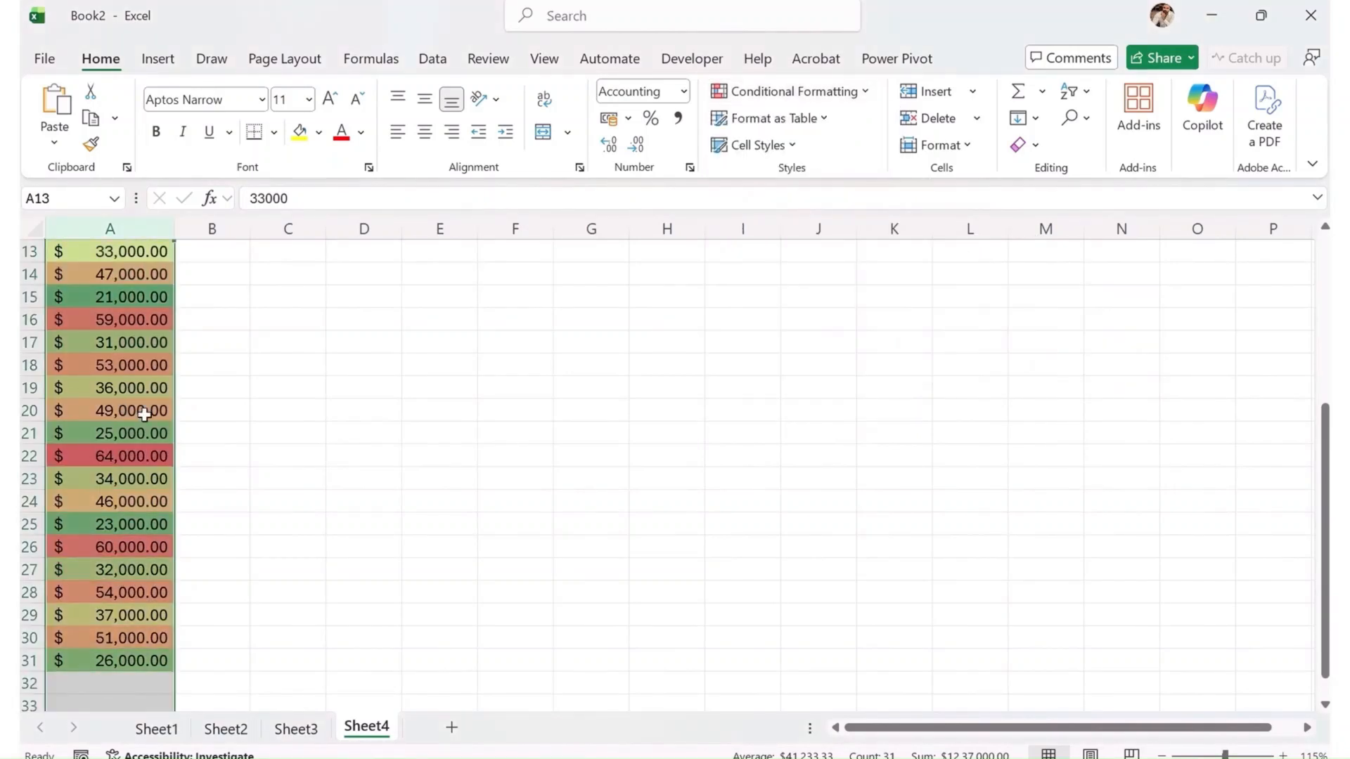
pyautogui.scroll(2, 165, 419)
pyautogui.scroll(2, 165, 418)
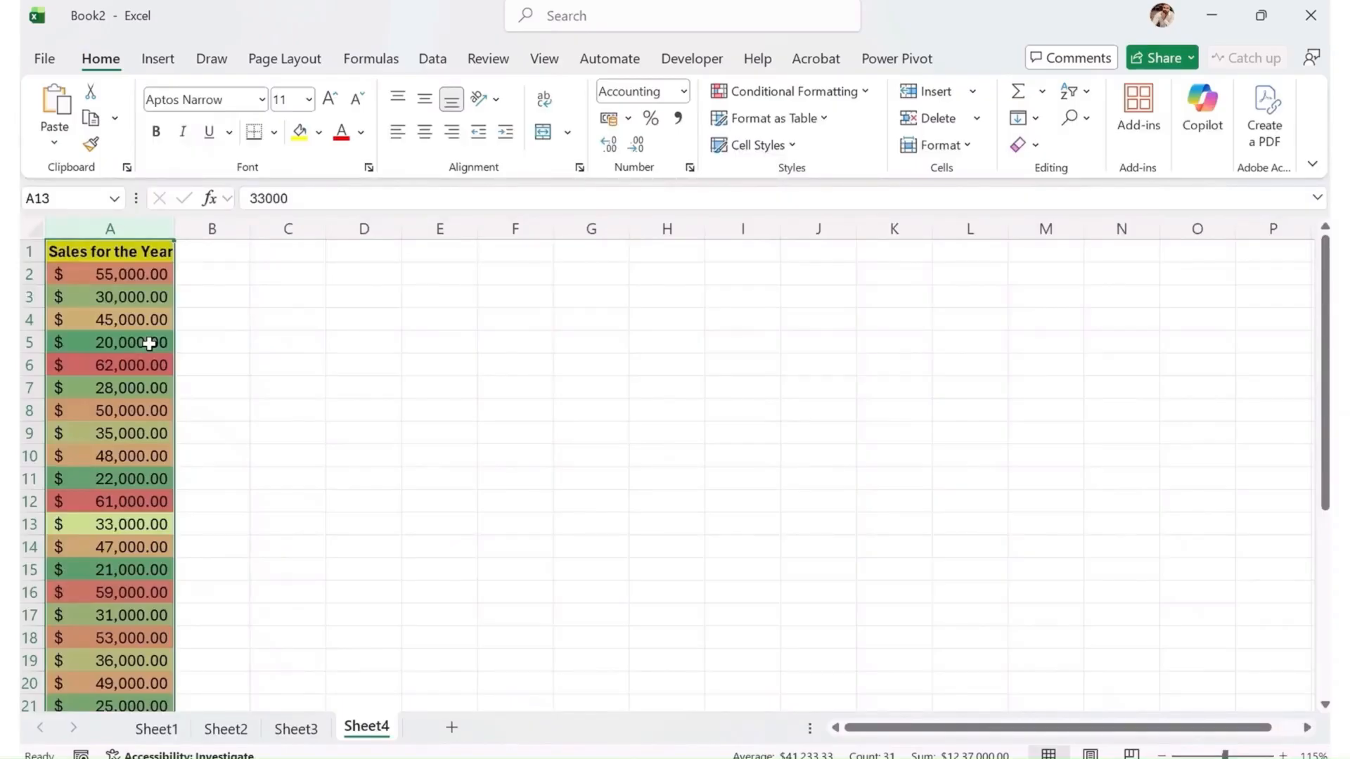
# Switch column A to the green-yellow-red color scale, with green for the highest sales and red for the lowest.
pyautogui.click(795, 92)
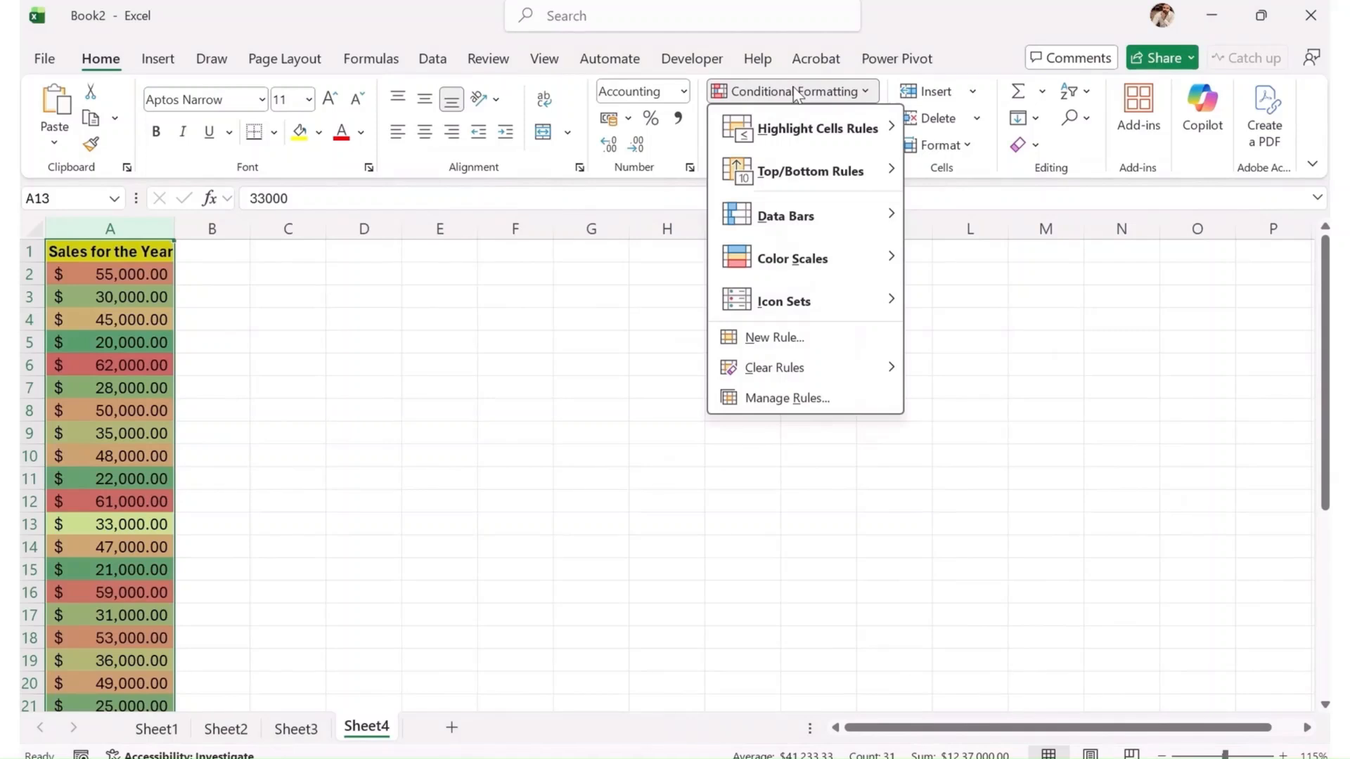
pyautogui.moveTo(824, 251)
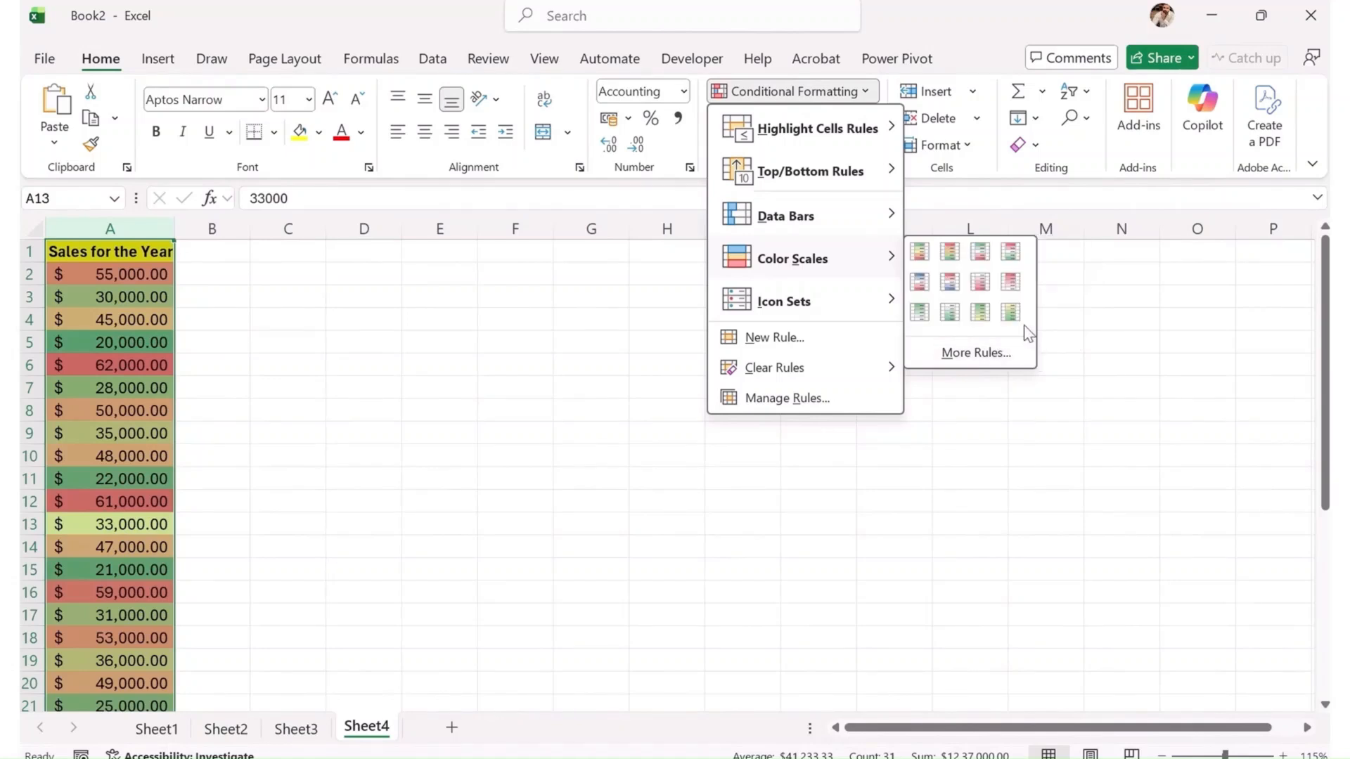
pyautogui.click(914, 254)
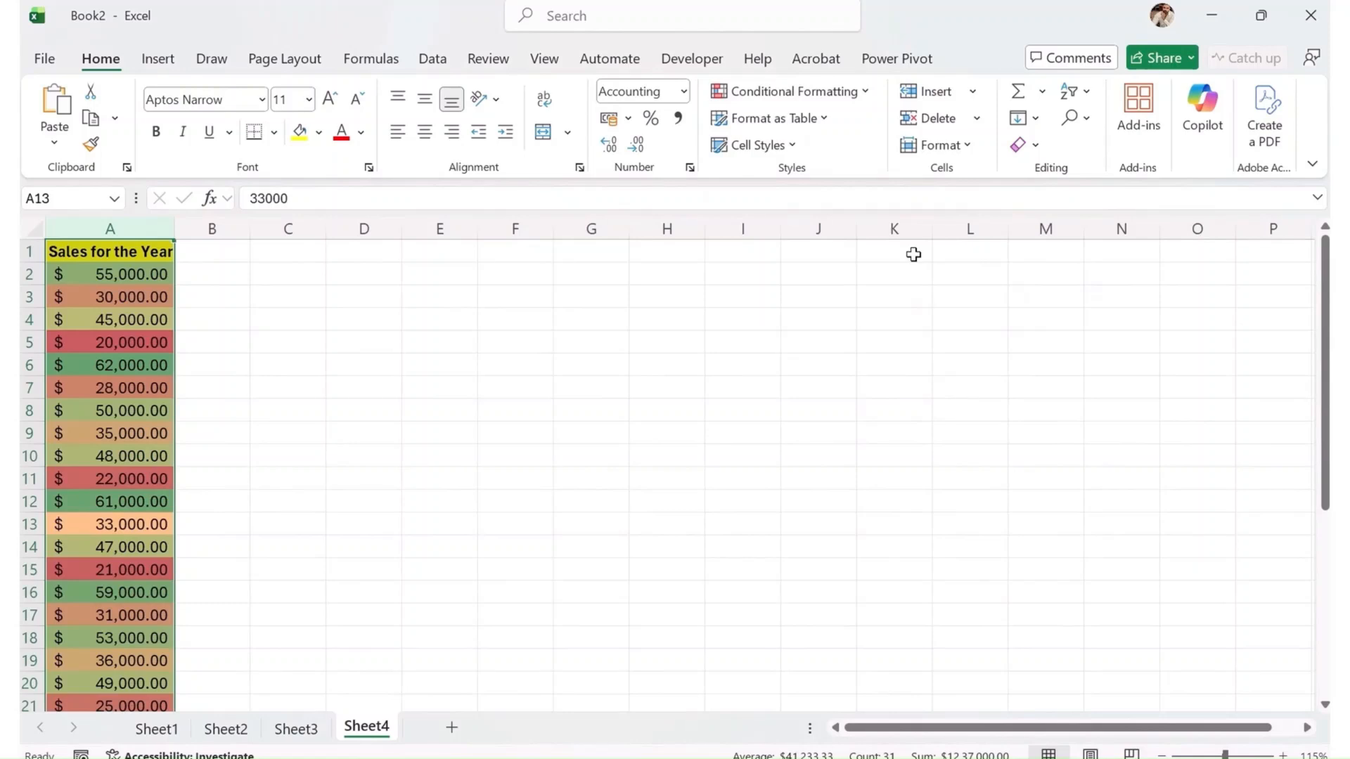
# Examine cell by cell down column A how the color scale shades high, middle and low sales values.
pyautogui.click(149, 388)
pyautogui.click(151, 365)
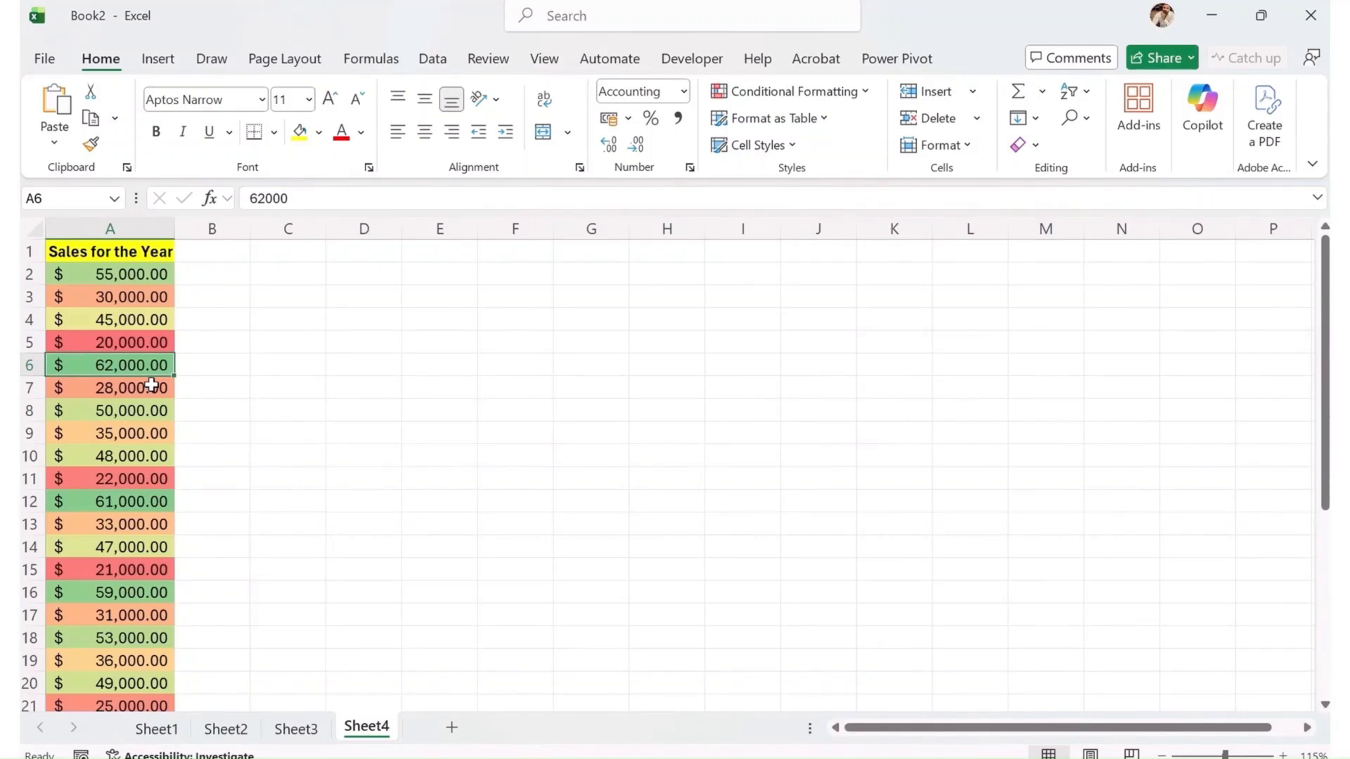
pyautogui.press('Up')
pyautogui.press('Up')
pyautogui.press('Up')
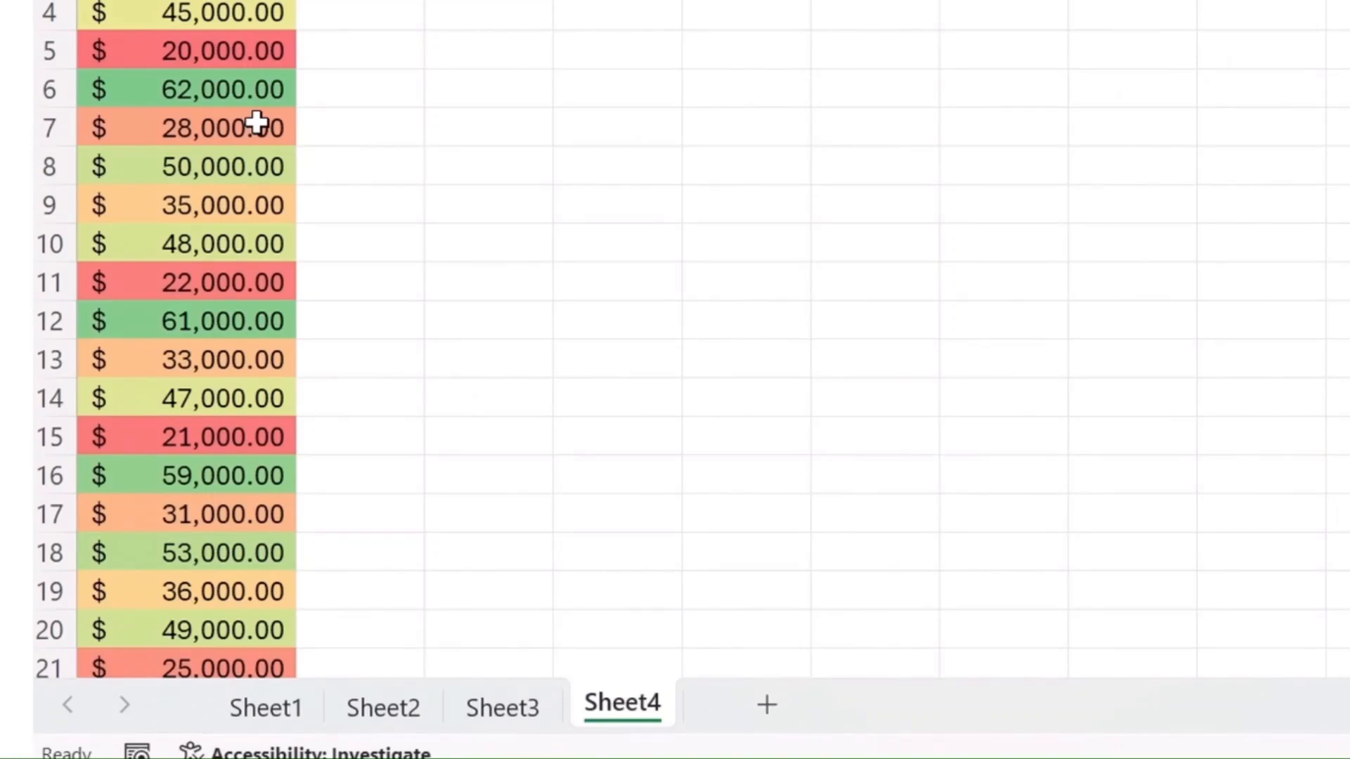
pyautogui.press('Down')
pyautogui.press('Down')
pyautogui.press('Down')
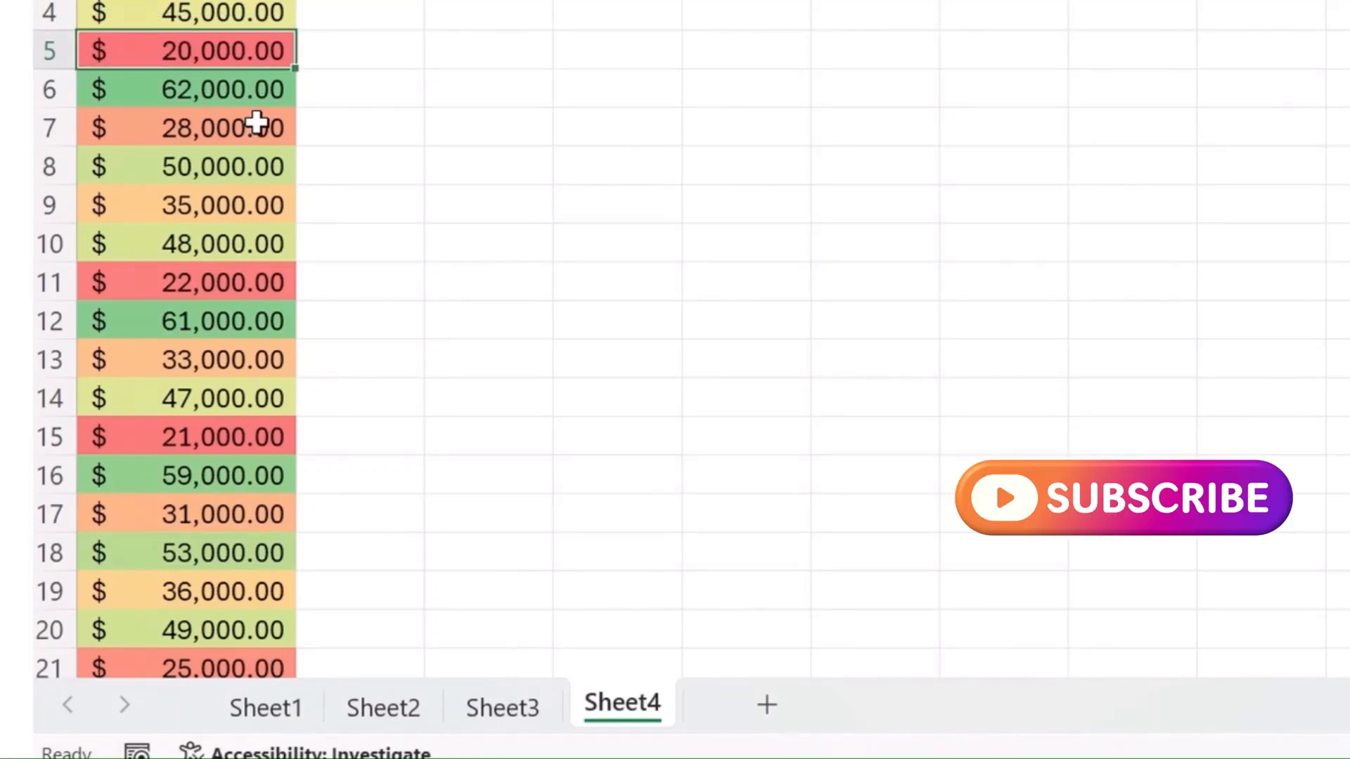
pyautogui.press('Down')
pyautogui.press('Down')
pyautogui.press('Down')
pyautogui.press('Down')
pyautogui.press('Down')
pyautogui.press('Down')
pyautogui.press('Down')
pyautogui.press('Down')
pyautogui.press('Down')
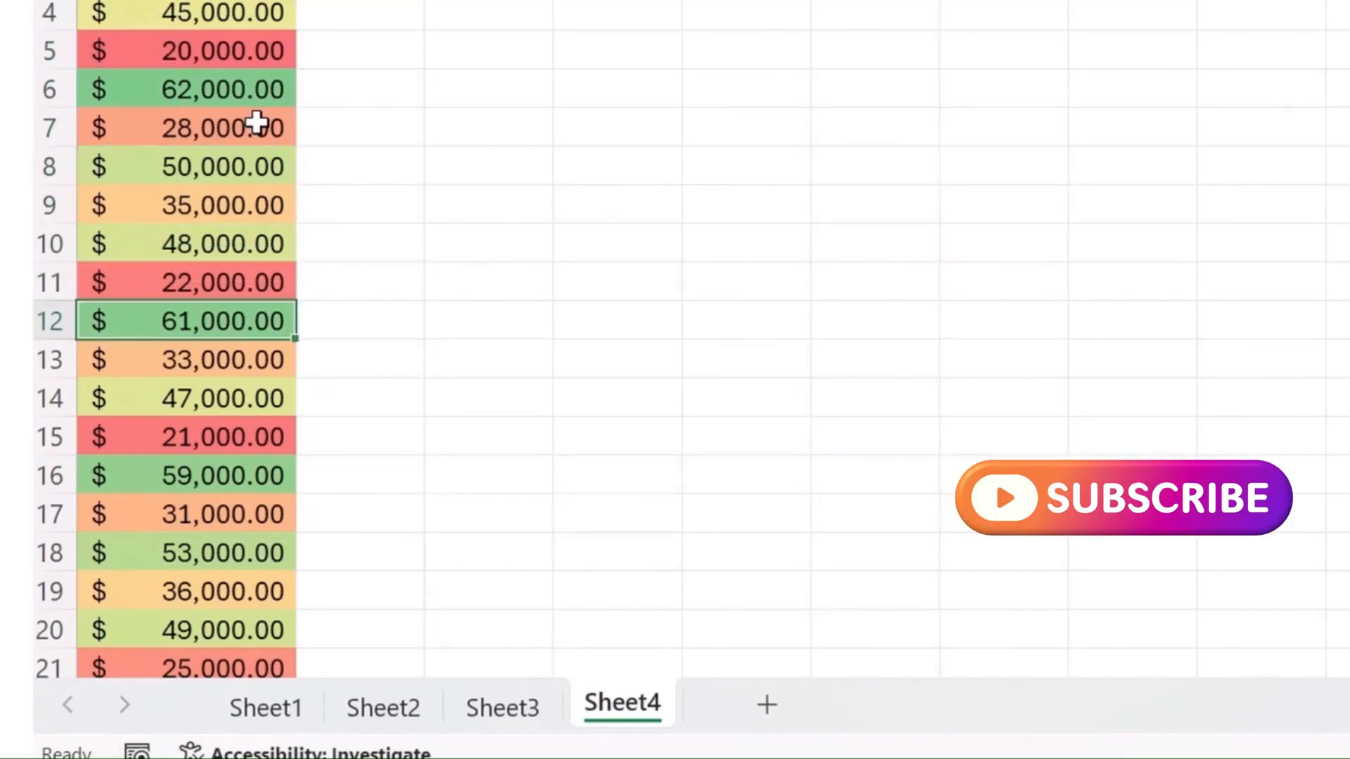
pyautogui.press('Down')
pyautogui.press('Down')
pyautogui.press('Down')
pyautogui.press('Down')
pyautogui.press('Down')
pyautogui.press('Down')
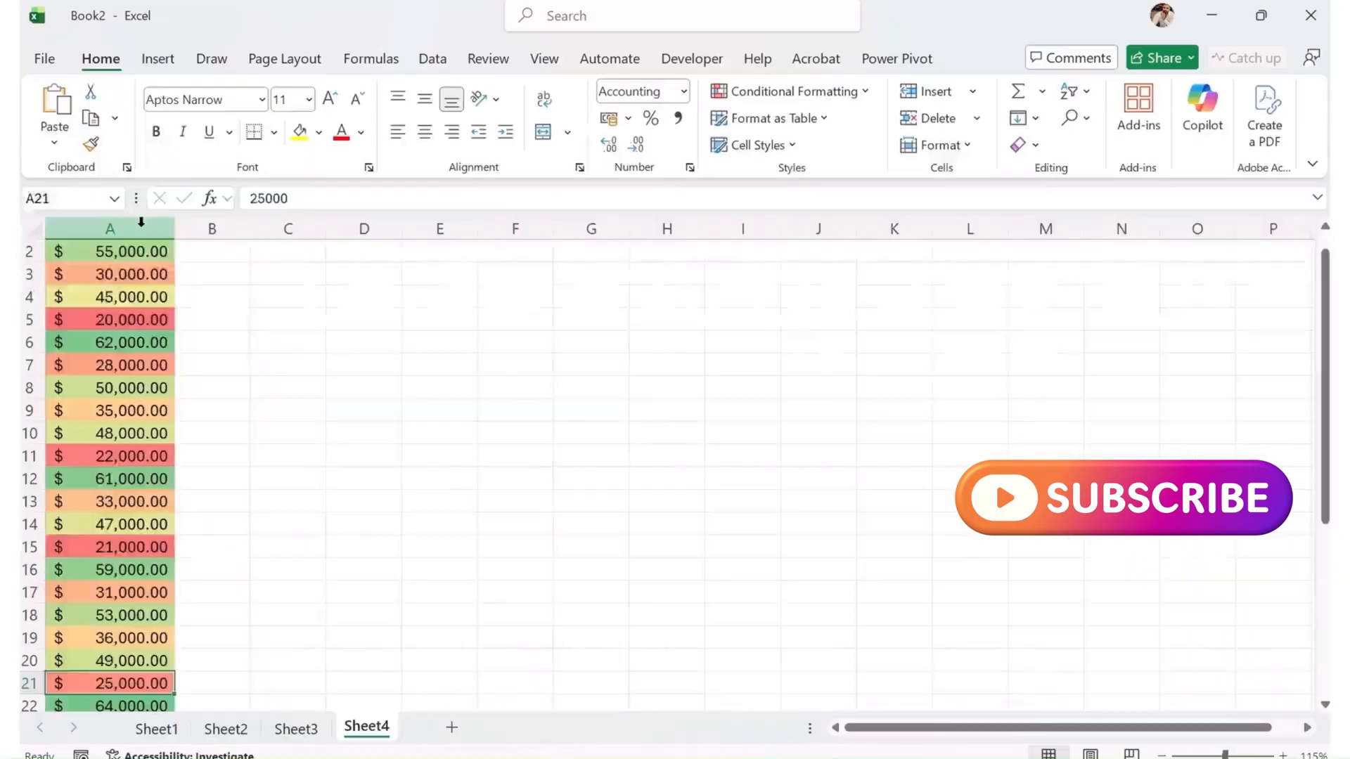
# Apply light blue gradient data bars to the whole of column A on top of its color scale.
pyautogui.click(142, 223)
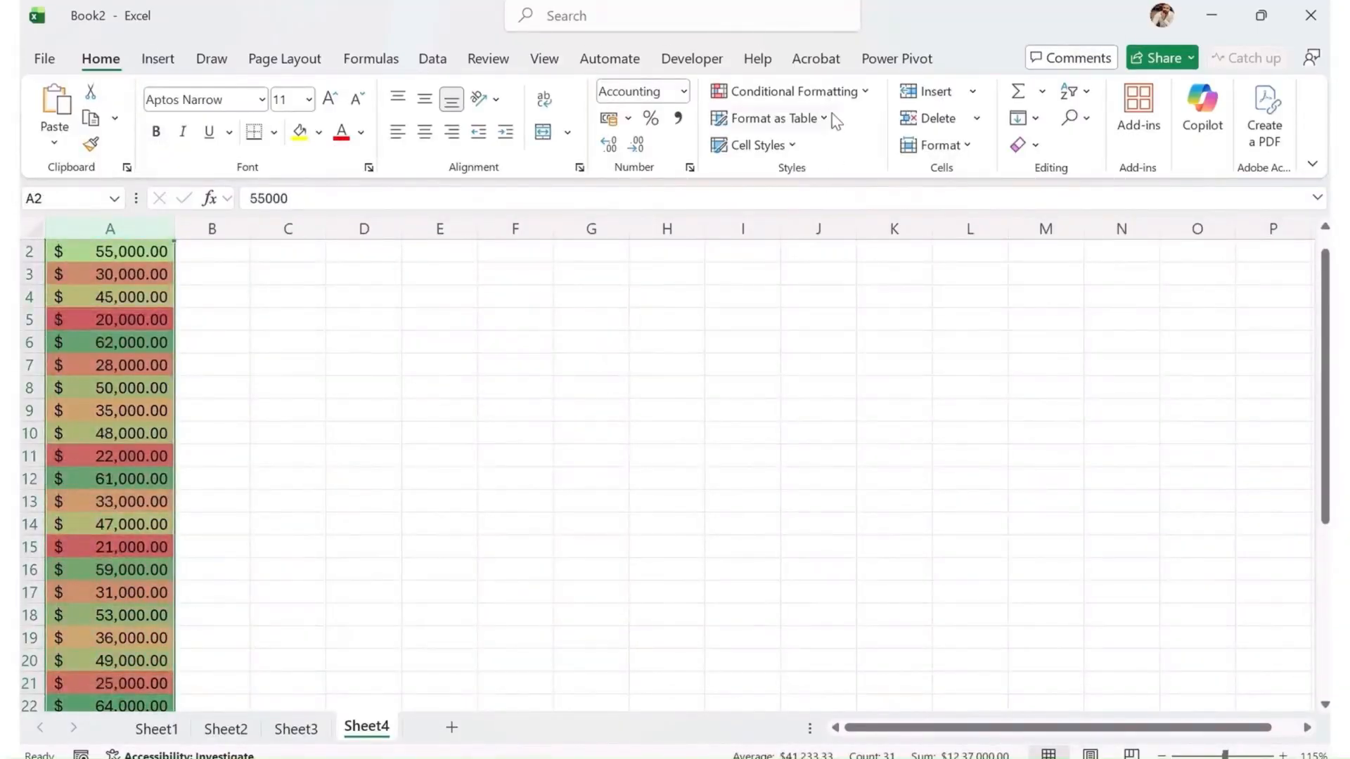
pyautogui.click(850, 94)
pyautogui.moveTo(795, 219)
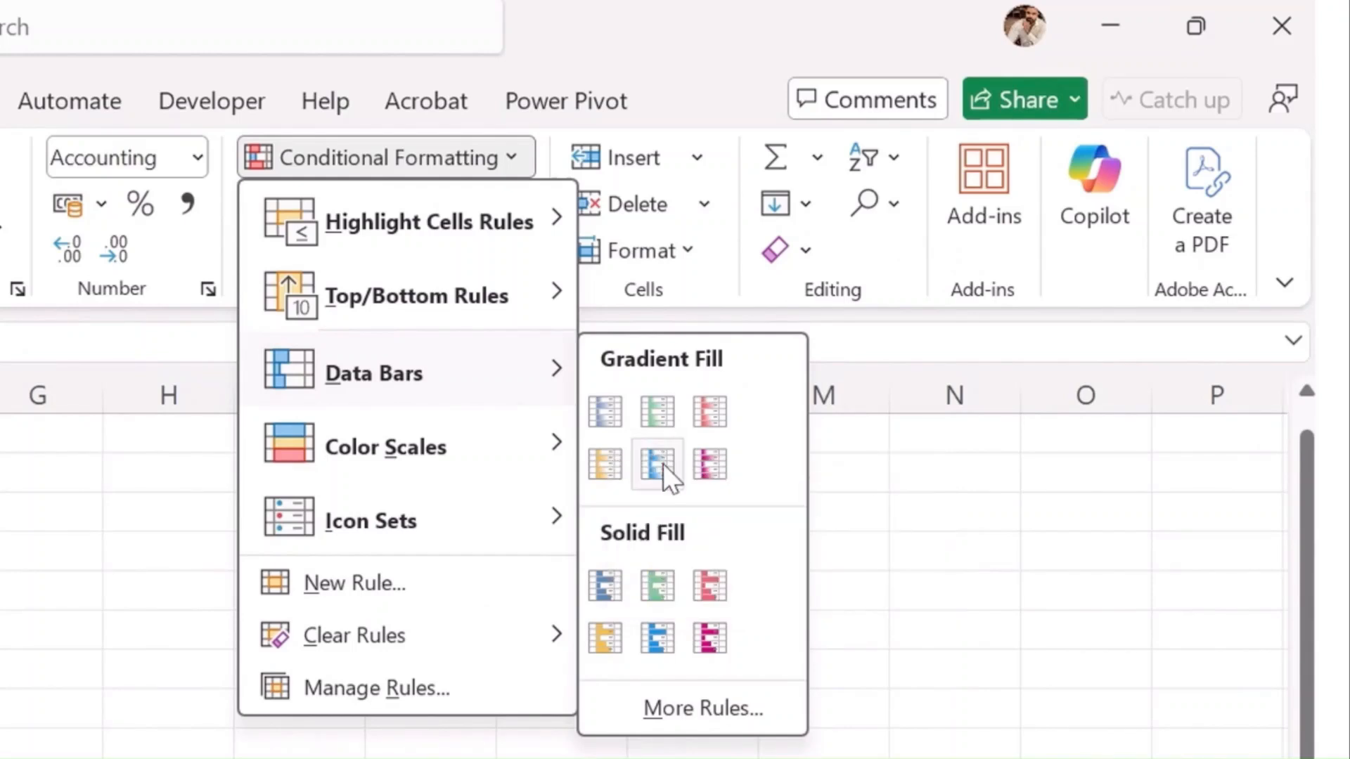
pyautogui.click(663, 463)
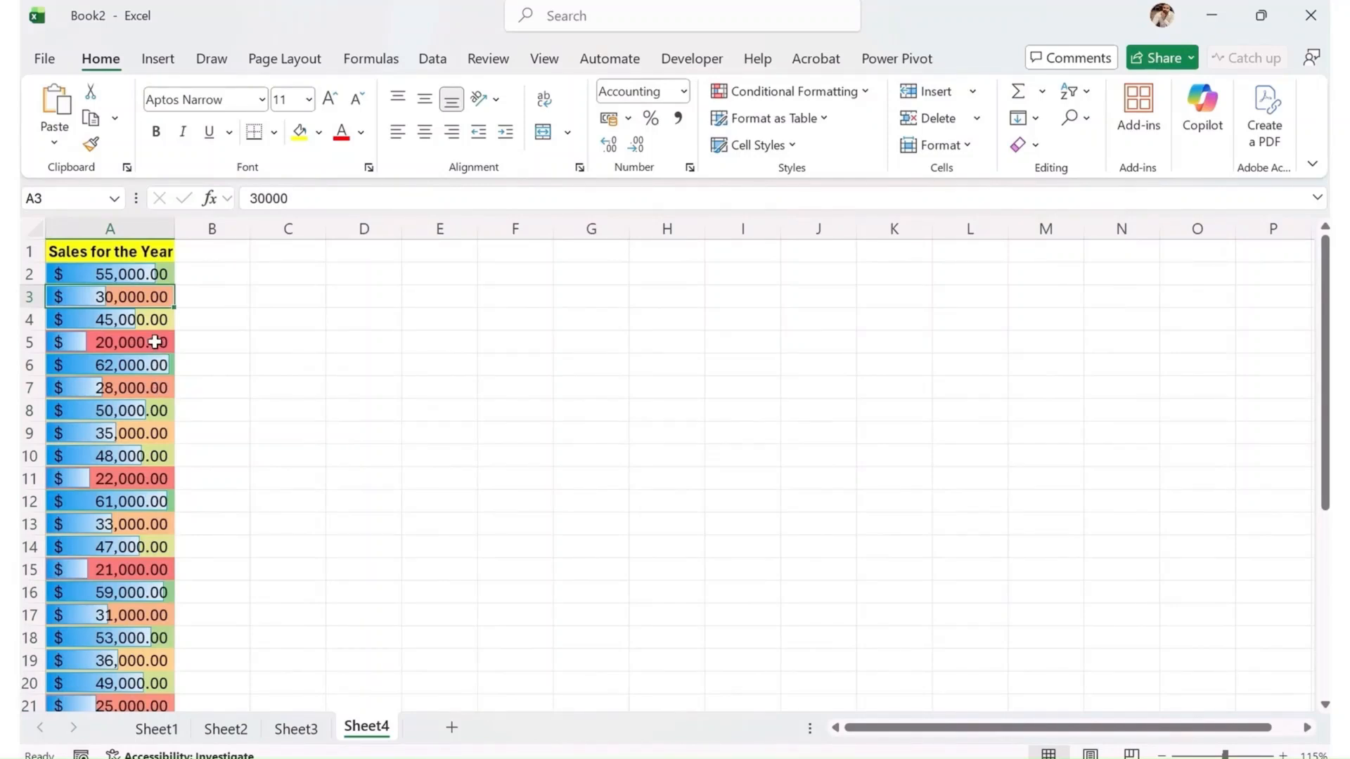
# Clear the conditional formatting rules, both the data bars and the color scale, from column A.
pyautogui.click(150, 227)
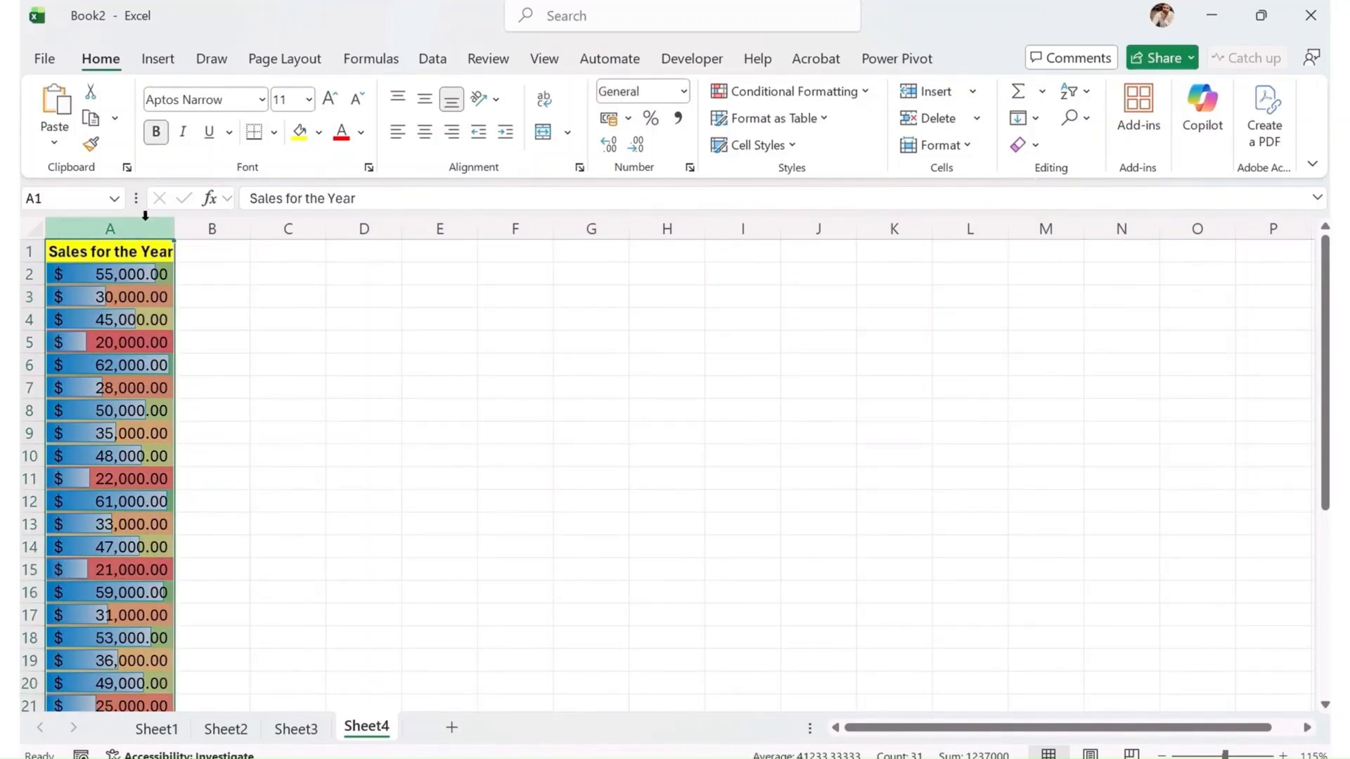
pyautogui.click(773, 91)
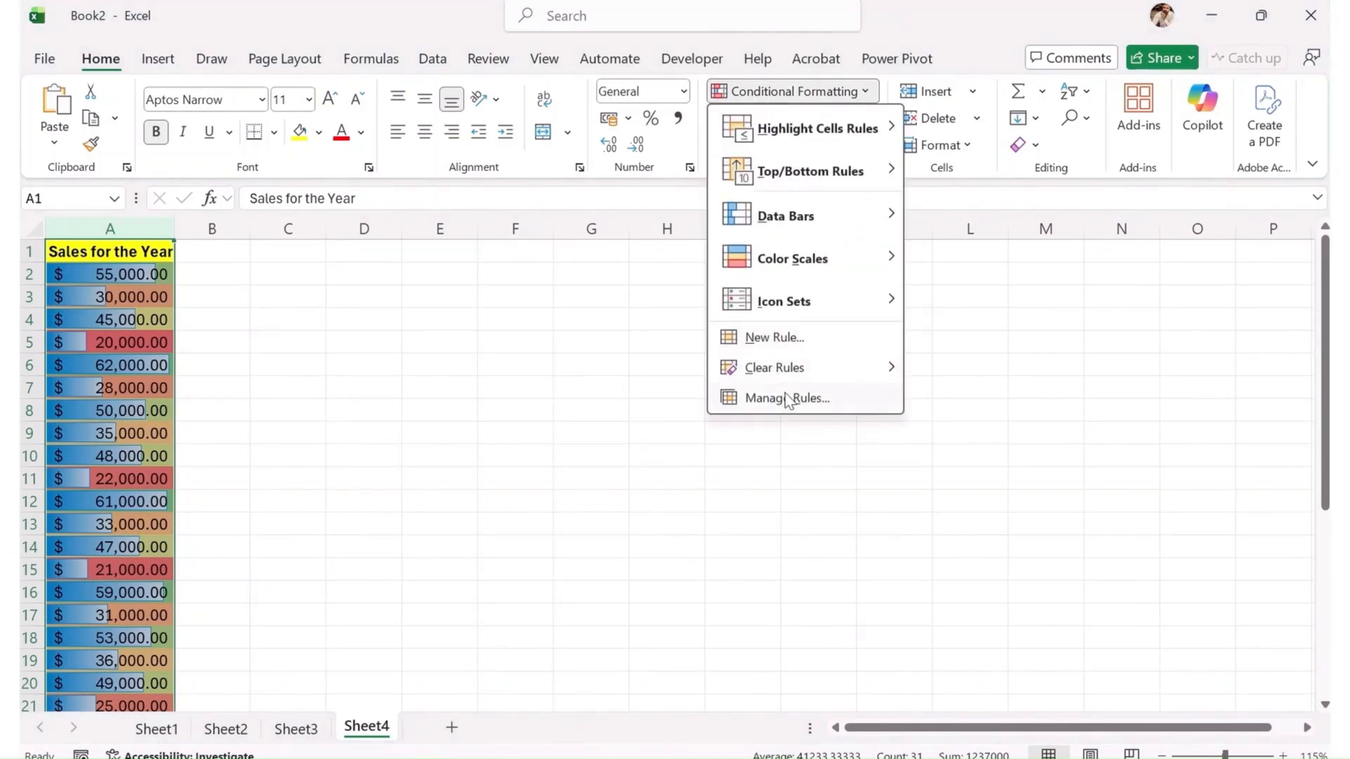
pyautogui.moveTo(794, 376)
pyautogui.click(1087, 398)
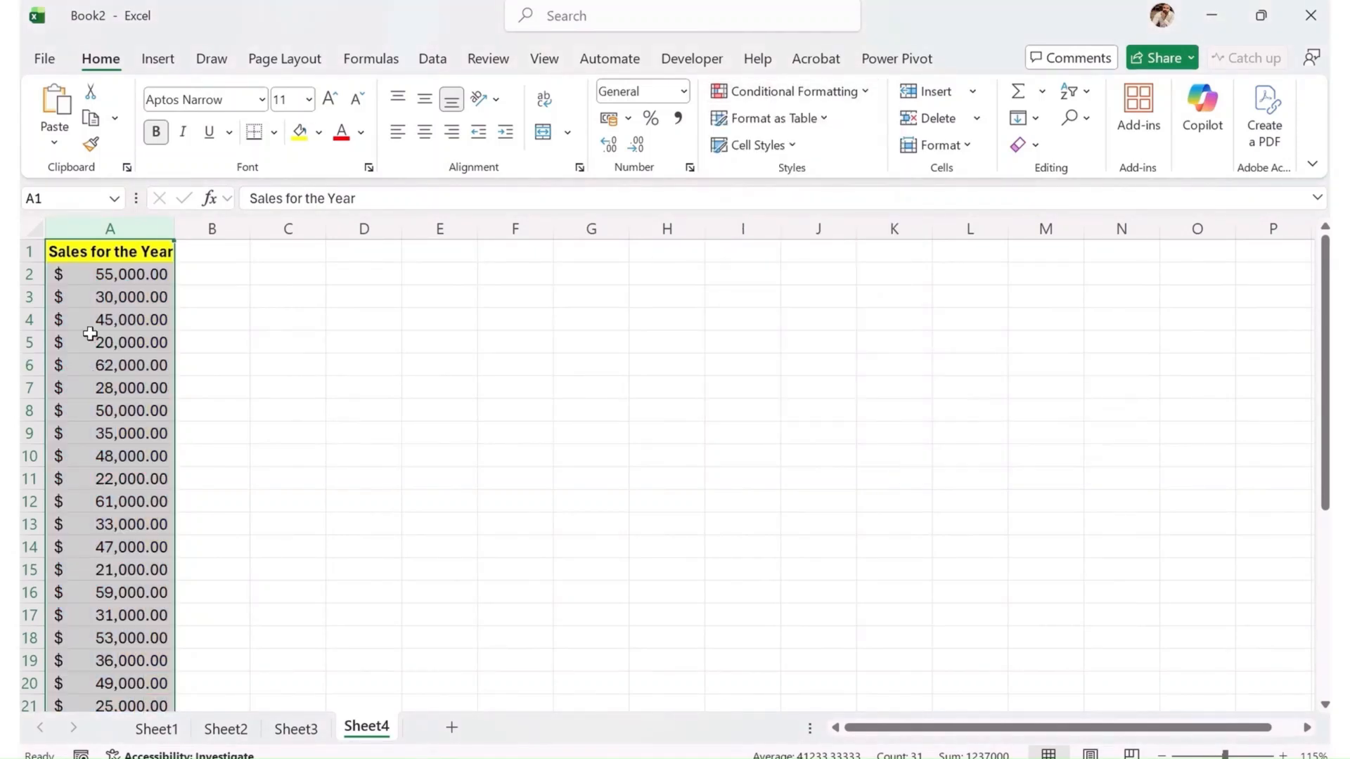
# Apply light blue gradient data bars to column A and look through the bars down the list.
pyautogui.click(817, 90)
pyautogui.moveTo(822, 213)
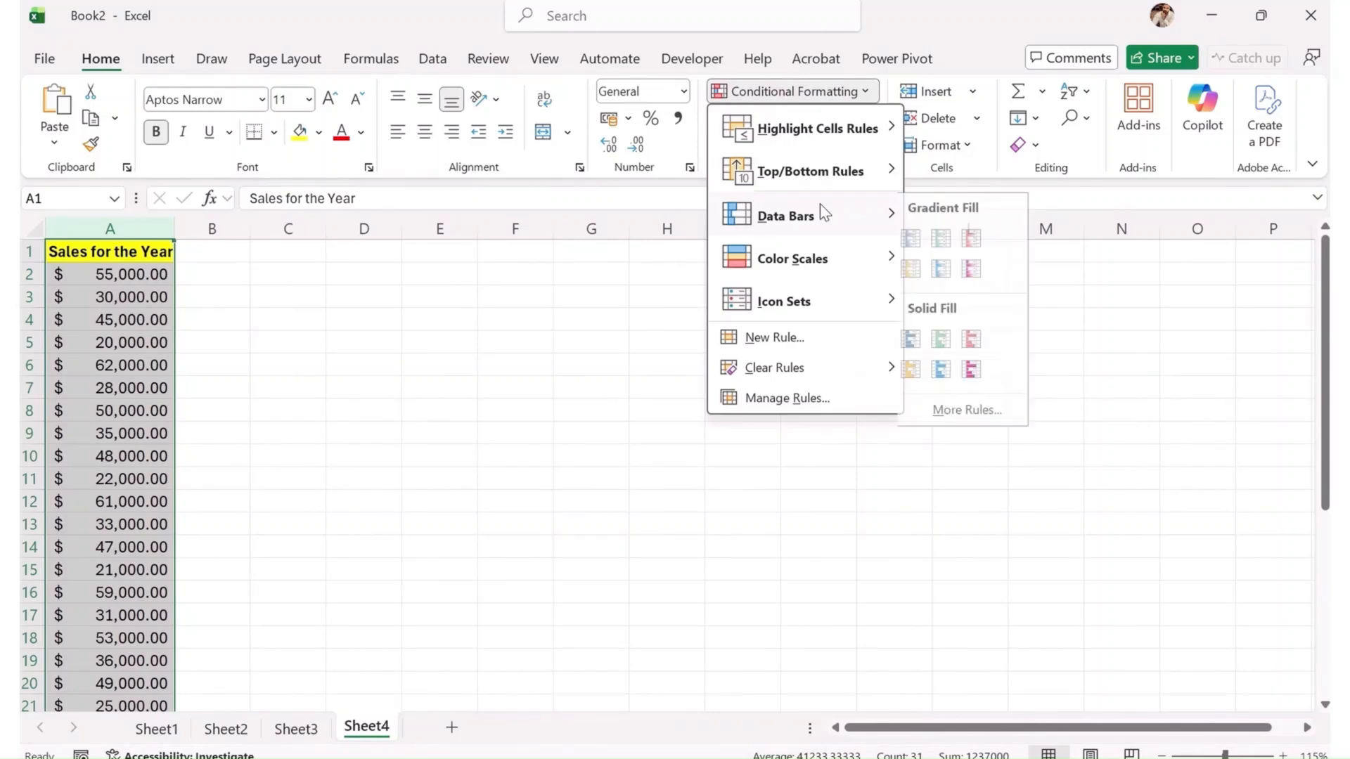
pyautogui.click(949, 269)
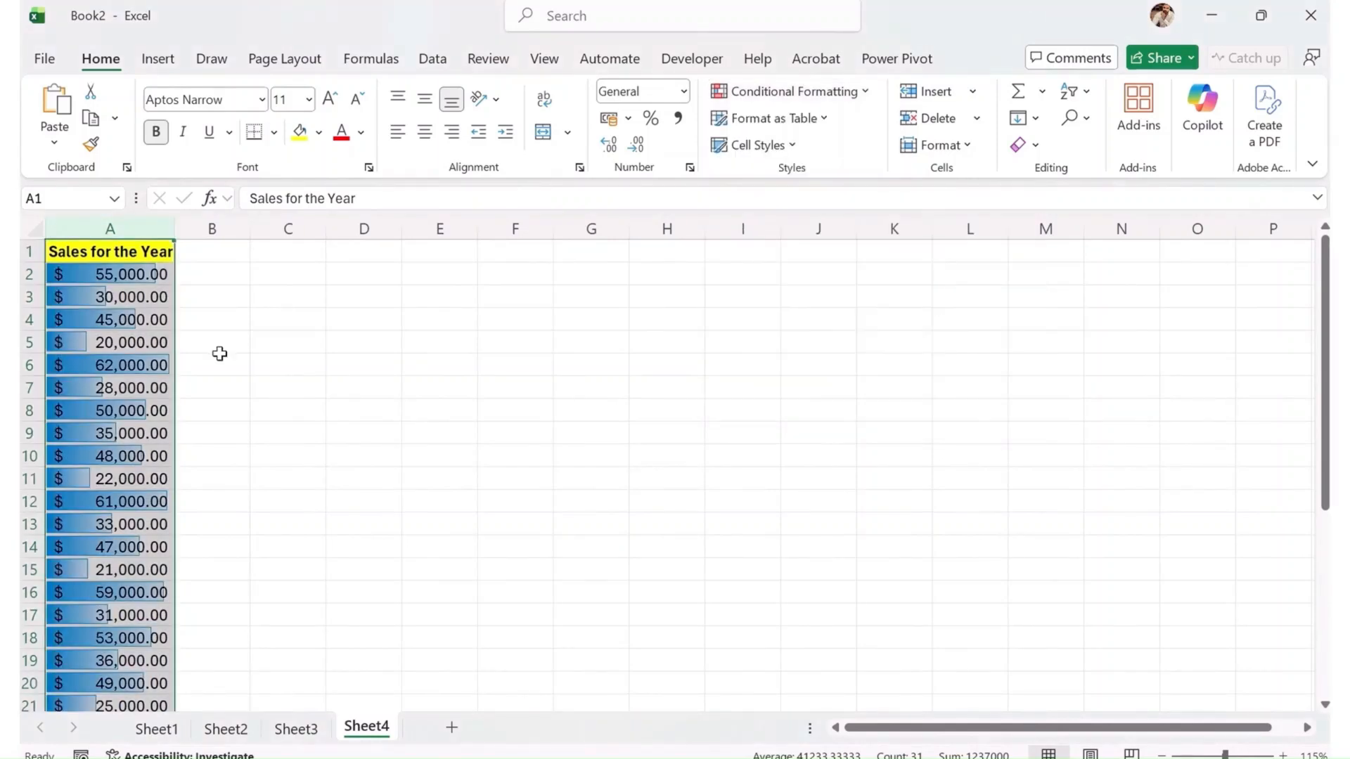
pyautogui.click(216, 361)
pyautogui.scroll(-6, 163, 476)
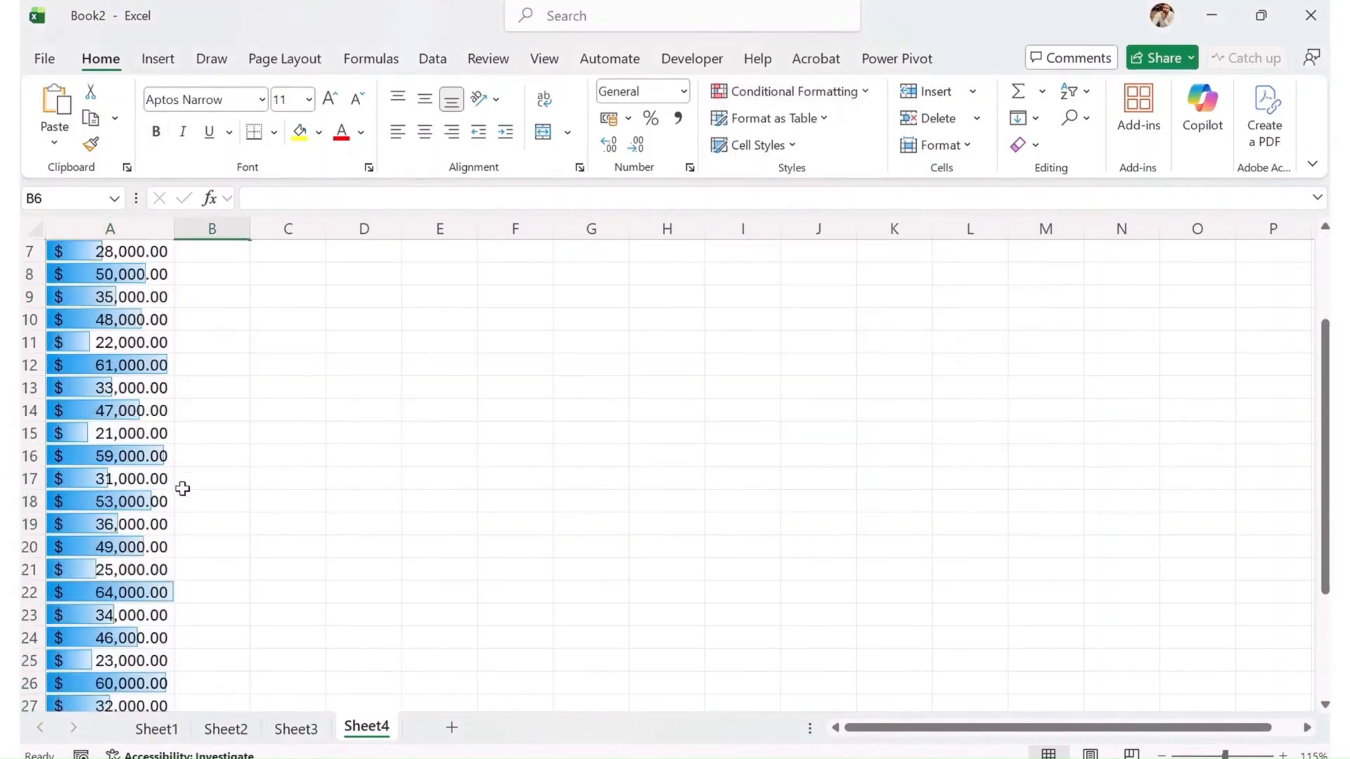
pyautogui.scroll(6, 182, 507)
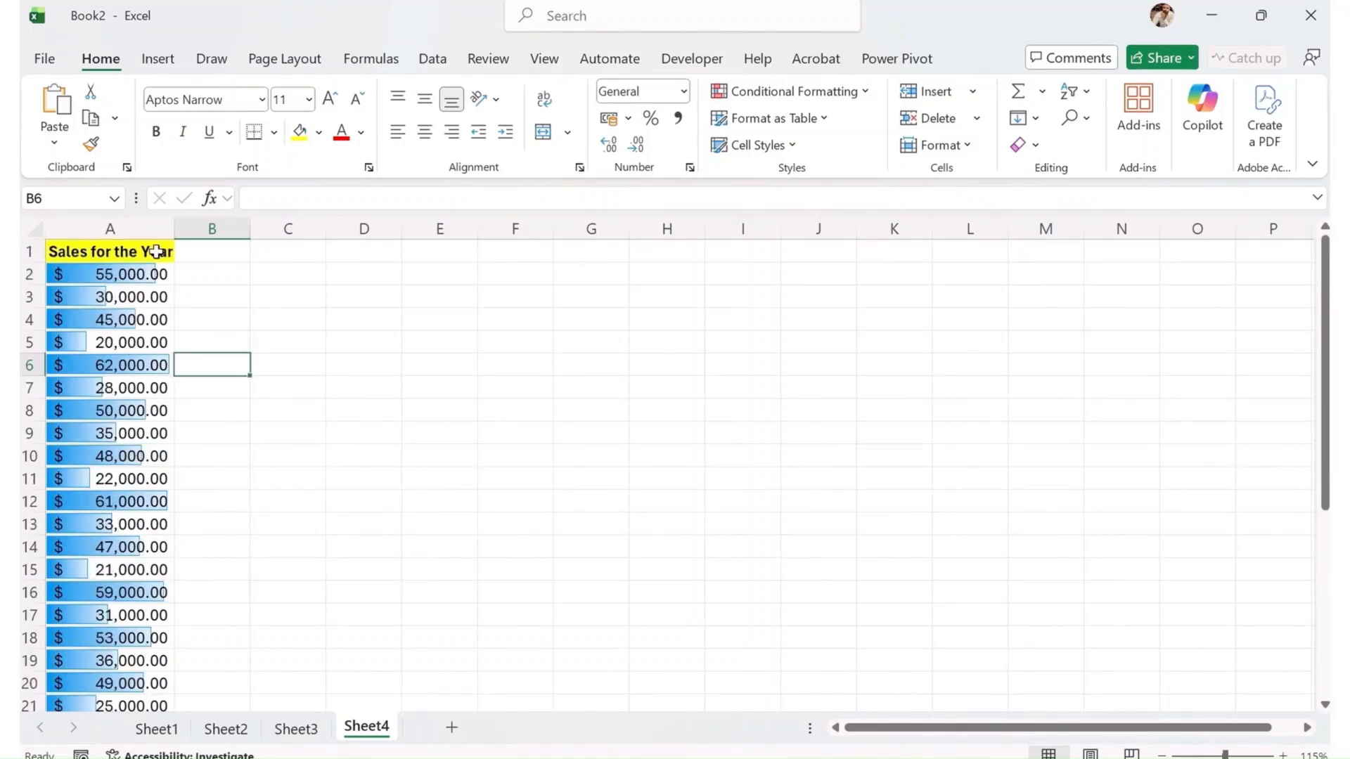
# Add a filter to the "Sales for the Year" heading in A1.
pyautogui.click(156, 253)
pyautogui.hotkey('alt', 'd')
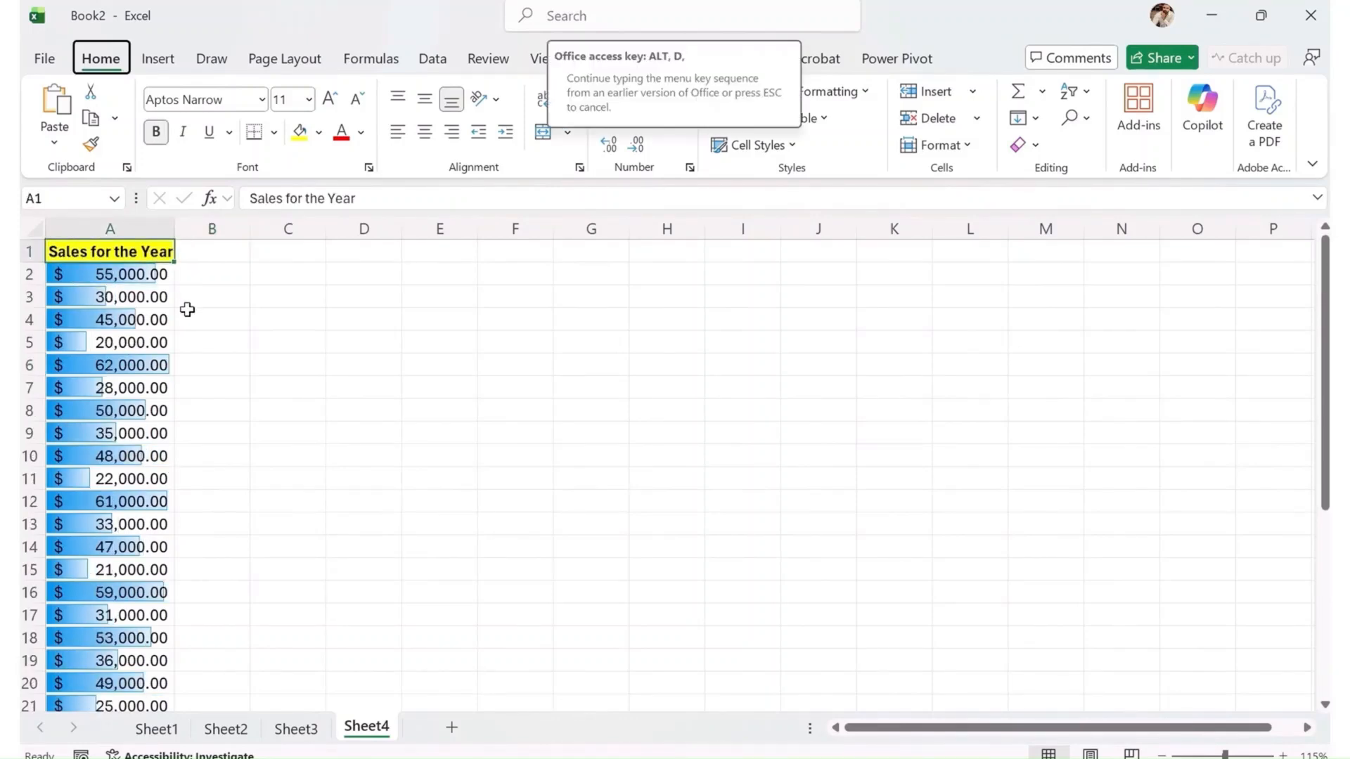
pyautogui.press('f')
pyautogui.press('f')
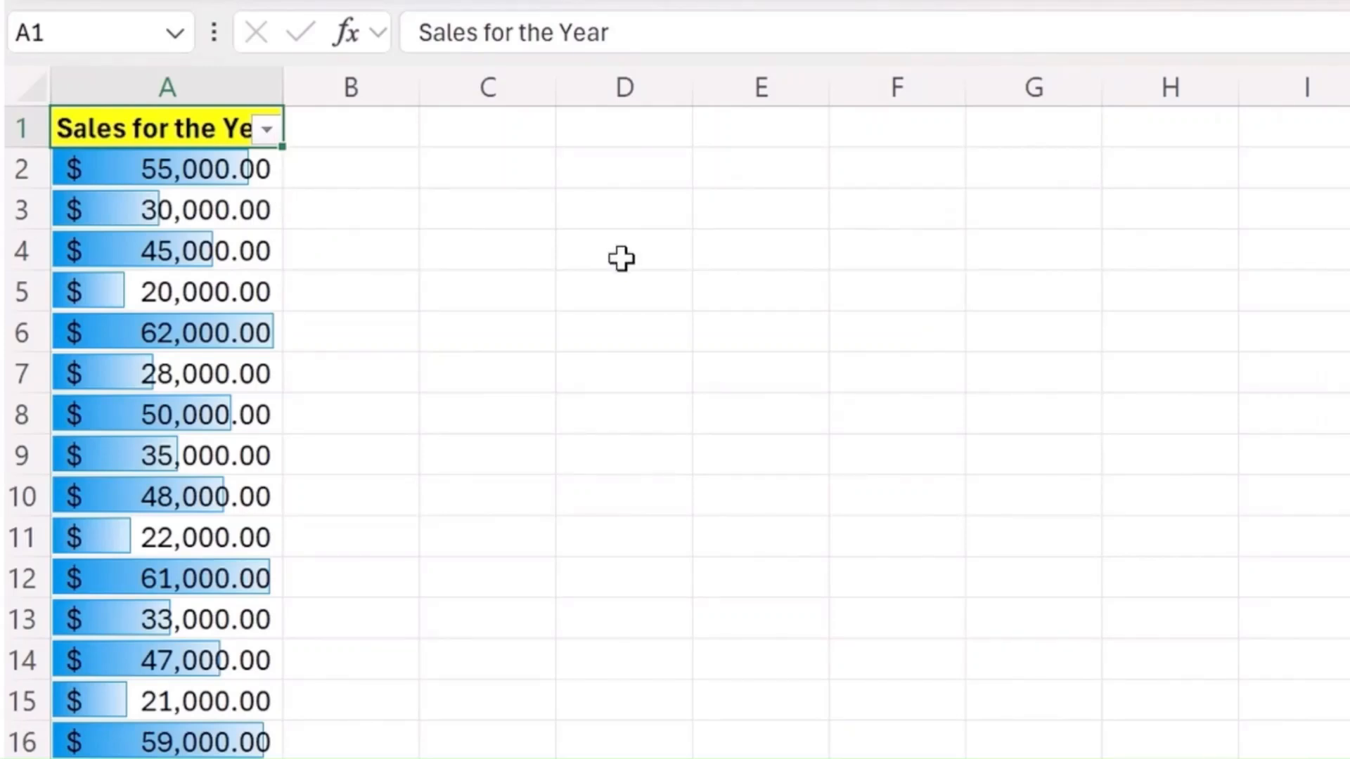
# Sort the sales figures in column A from largest to smallest and check the order of the data bars.
pyautogui.click(278, 128)
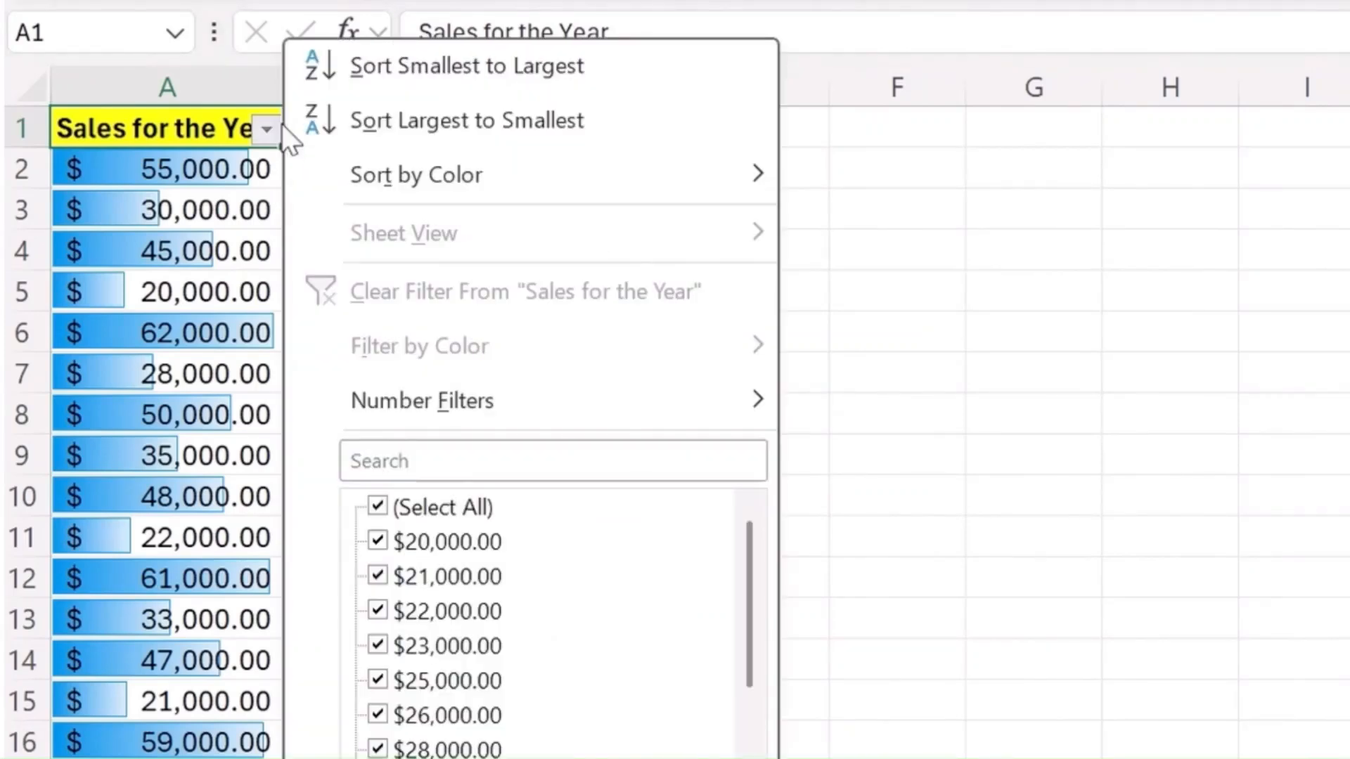
pyautogui.click(514, 142)
pyautogui.click(211, 221)
pyautogui.scroll(-4, 189, 429)
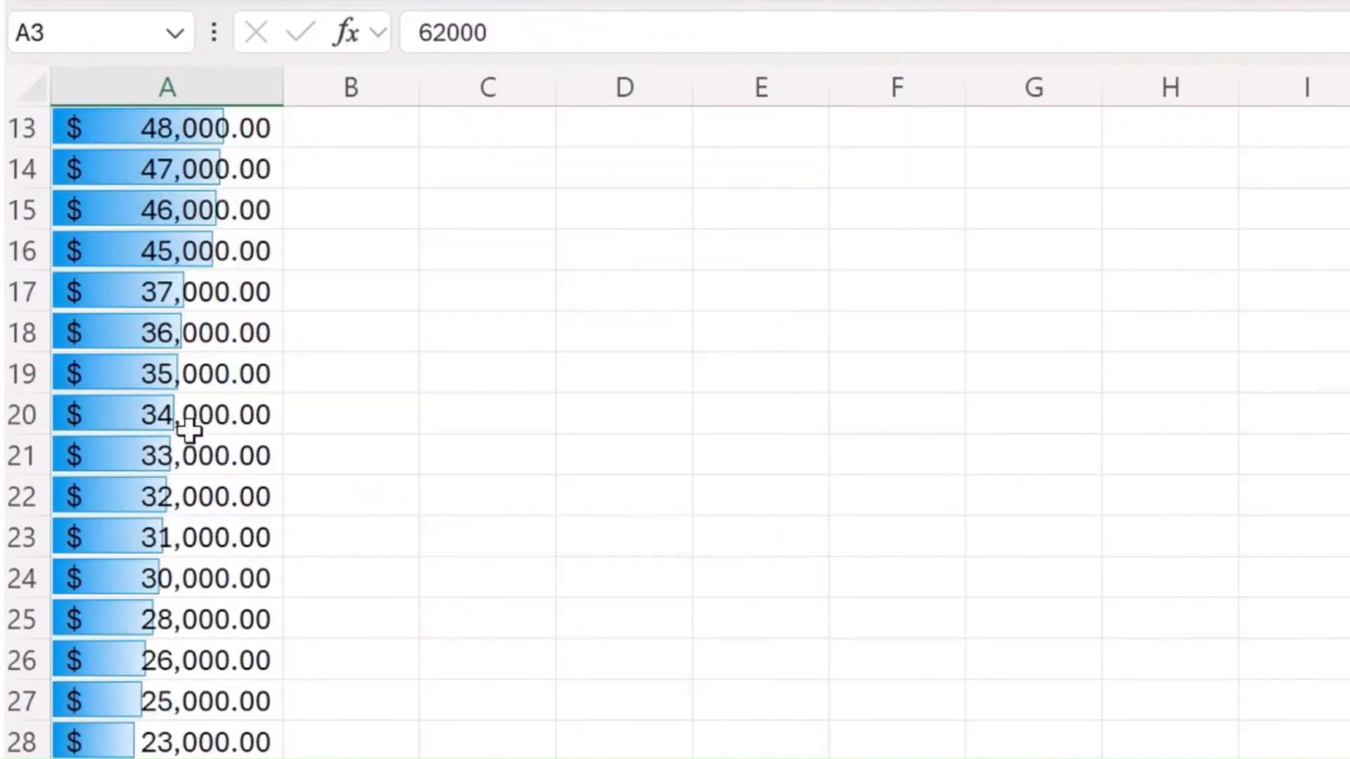
pyautogui.scroll(-1, 218, 594)
pyautogui.scroll(5, 104, 592)
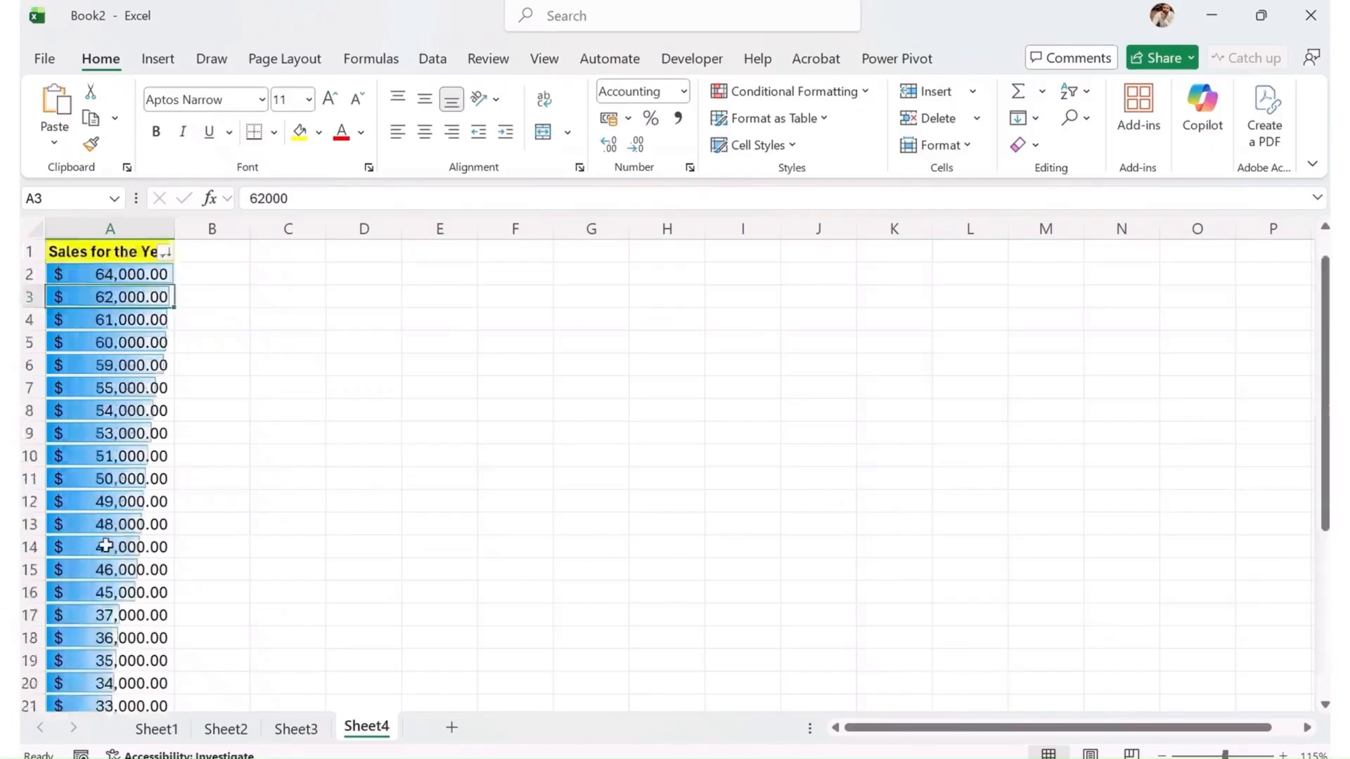
# Widen column A and look over the lengthened data bars down the sorted list.
pyautogui.moveTo(176, 229); pyautogui.dragTo(274, 218)
pyautogui.scroll(-4, 233, 457)
pyautogui.scroll(4, 233, 456)
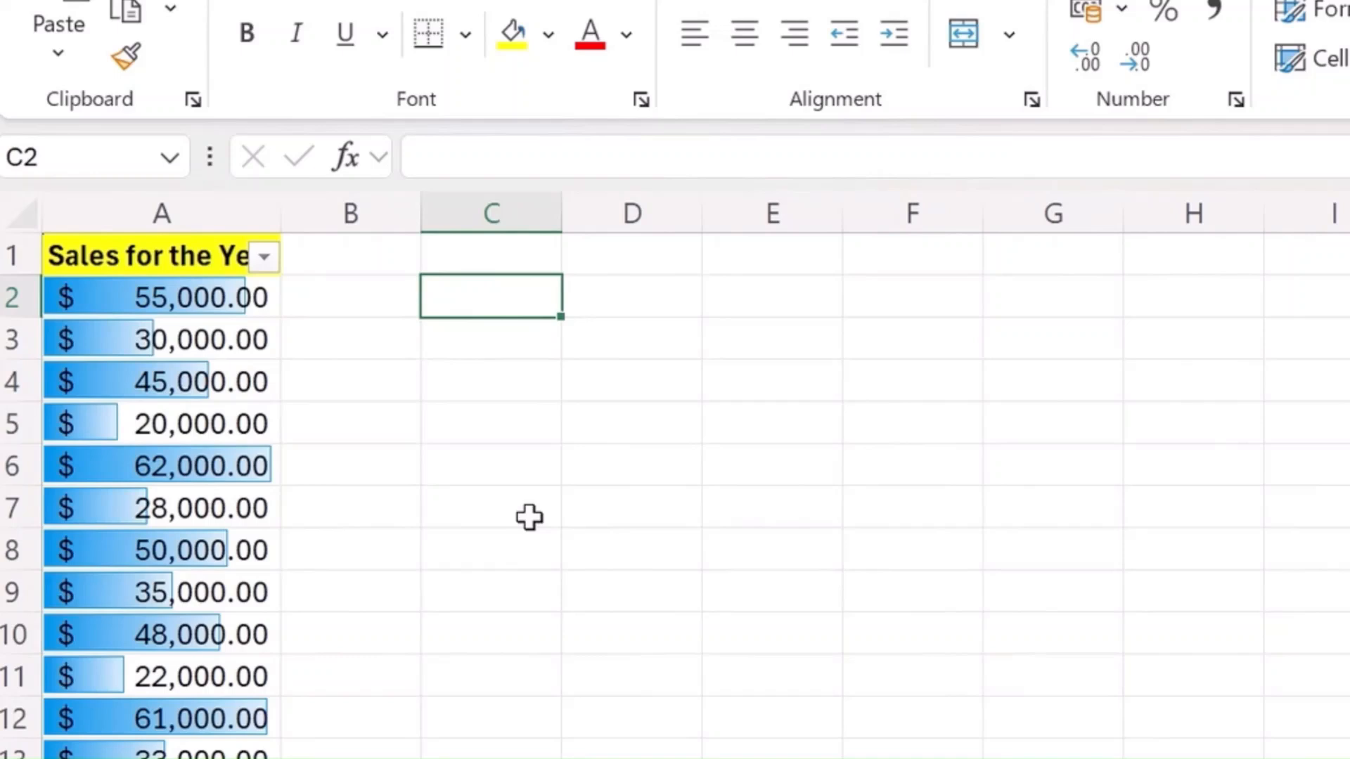
# Begin an IF formula in C2 that returns "High" when the sales value in A2 is greater than 50000.
pyautogui.write('=if')
pyautogui.press('Tab')
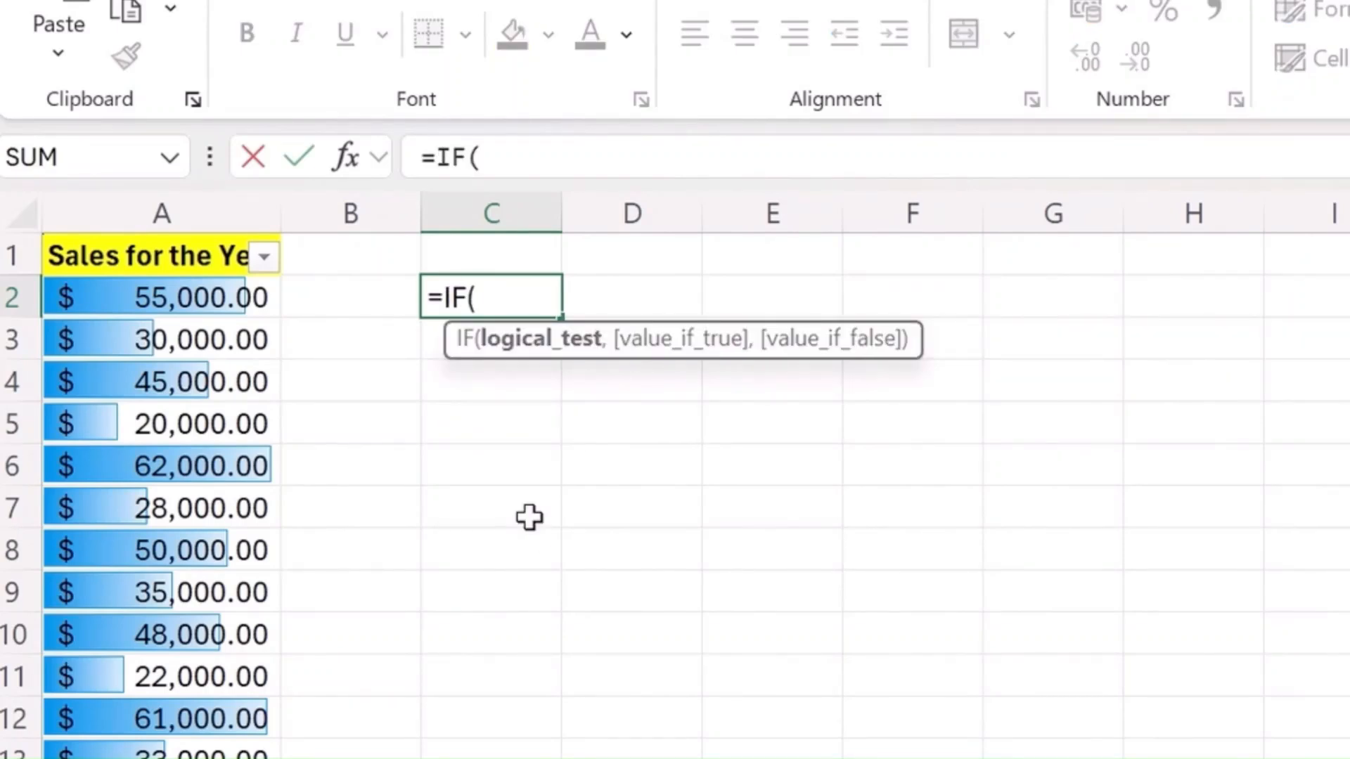
pyautogui.press('Left')
pyautogui.press('Left')
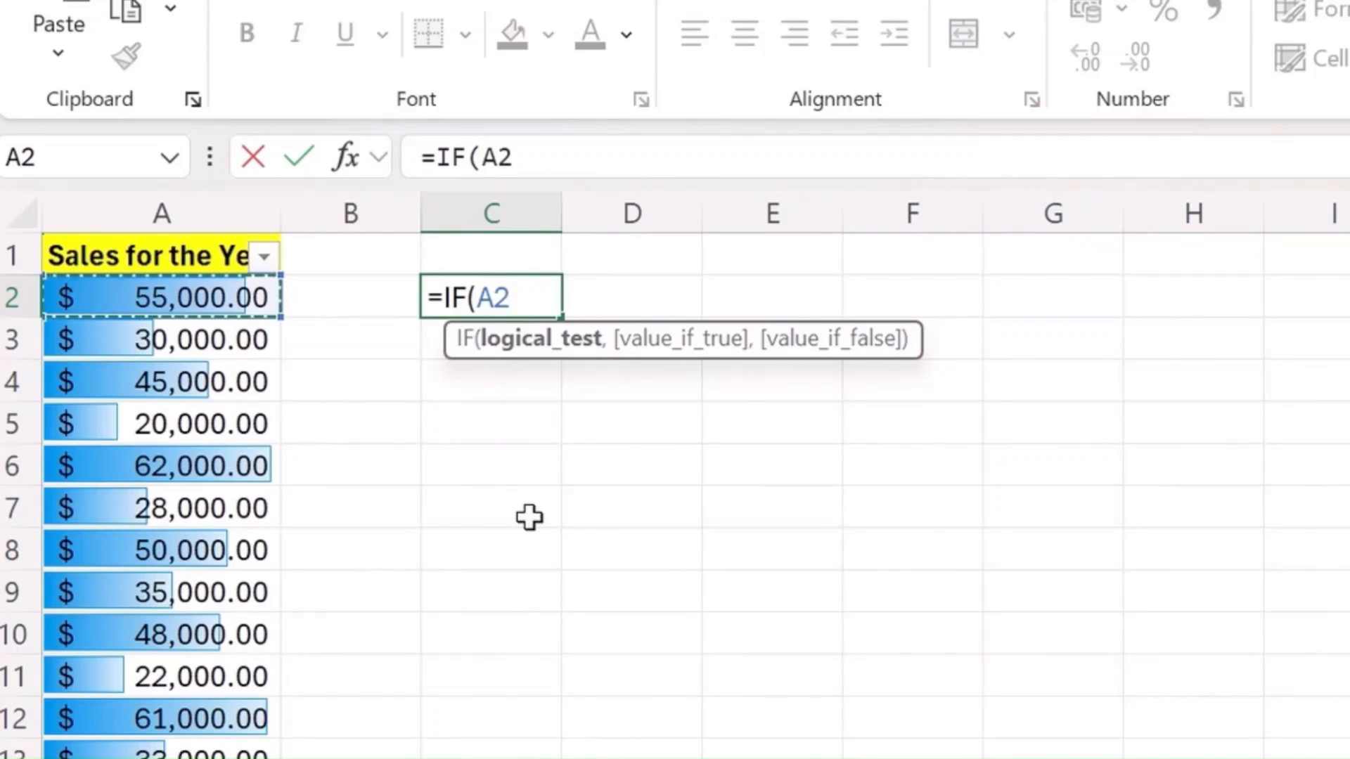
pyautogui.write('>')
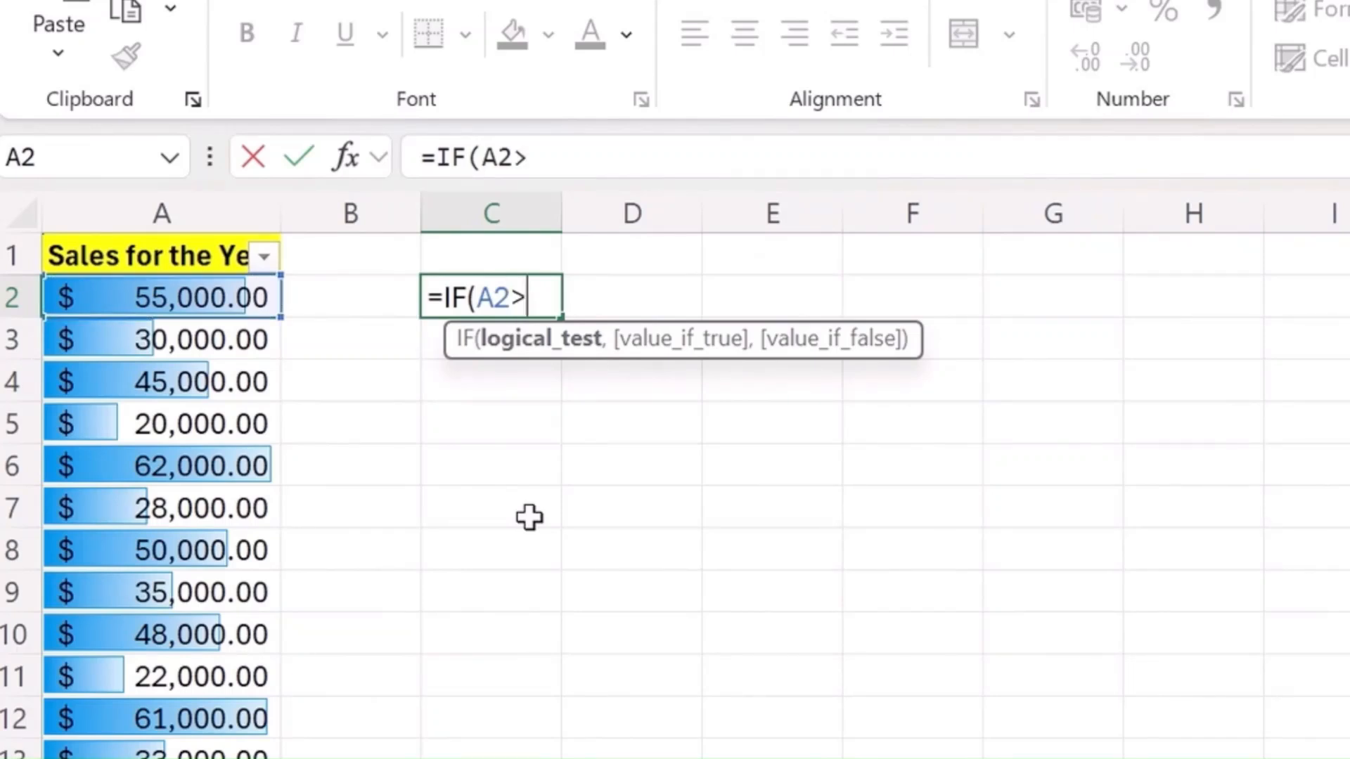
pyautogui.write('5000')
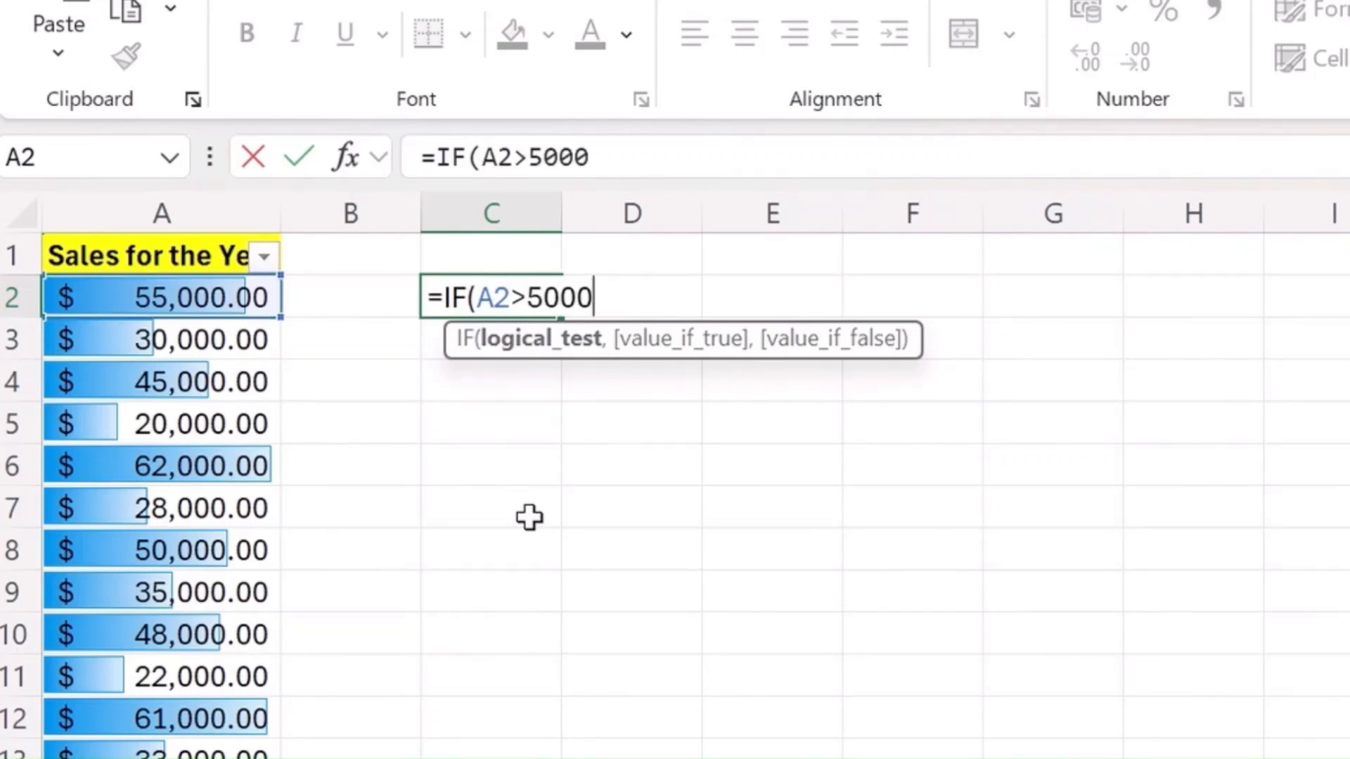
pyautogui.write('0,')
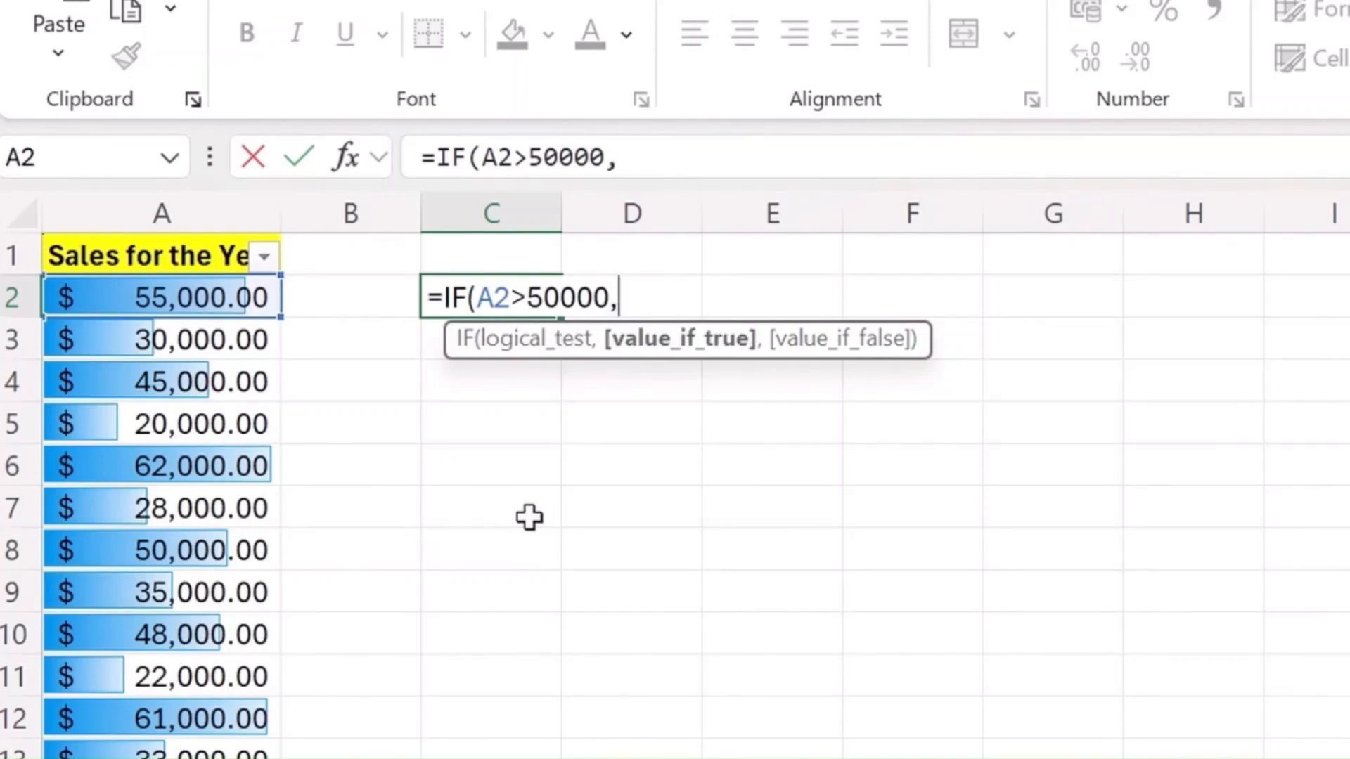
pyautogui.write('"High')
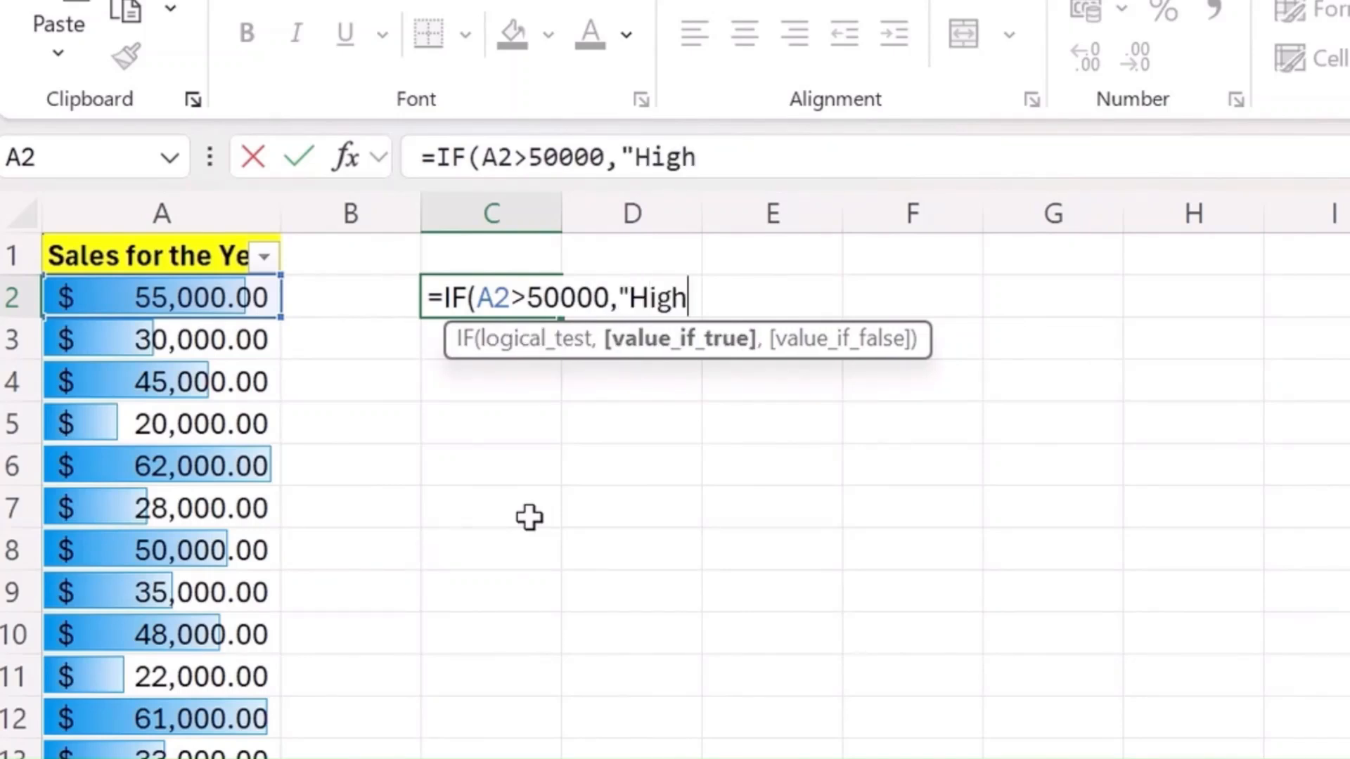
pyautogui.write('",')
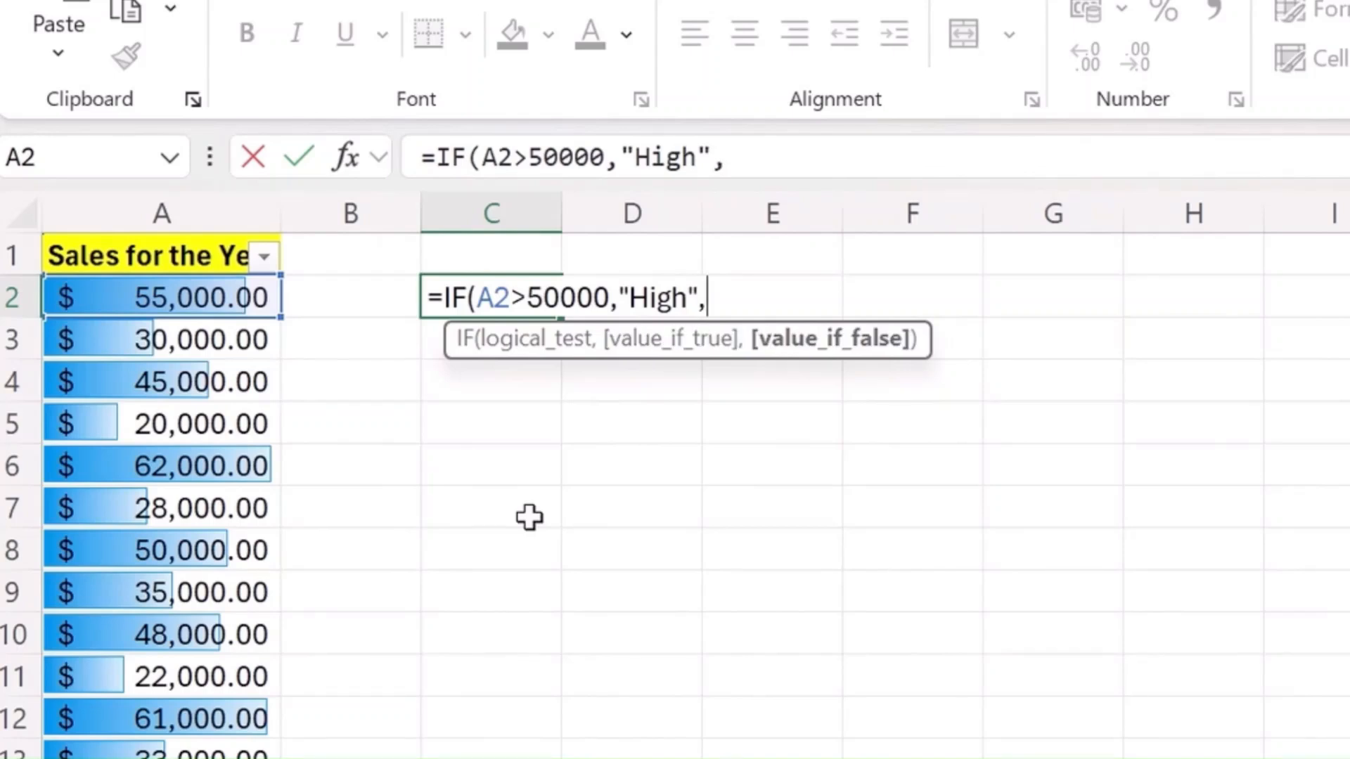
# Complete the C2 formula with a nested IF returning "Medium" when A2 is greater than 30000 and "Low" otherwise, accepting the suggested correction.
pyautogui.write('if')
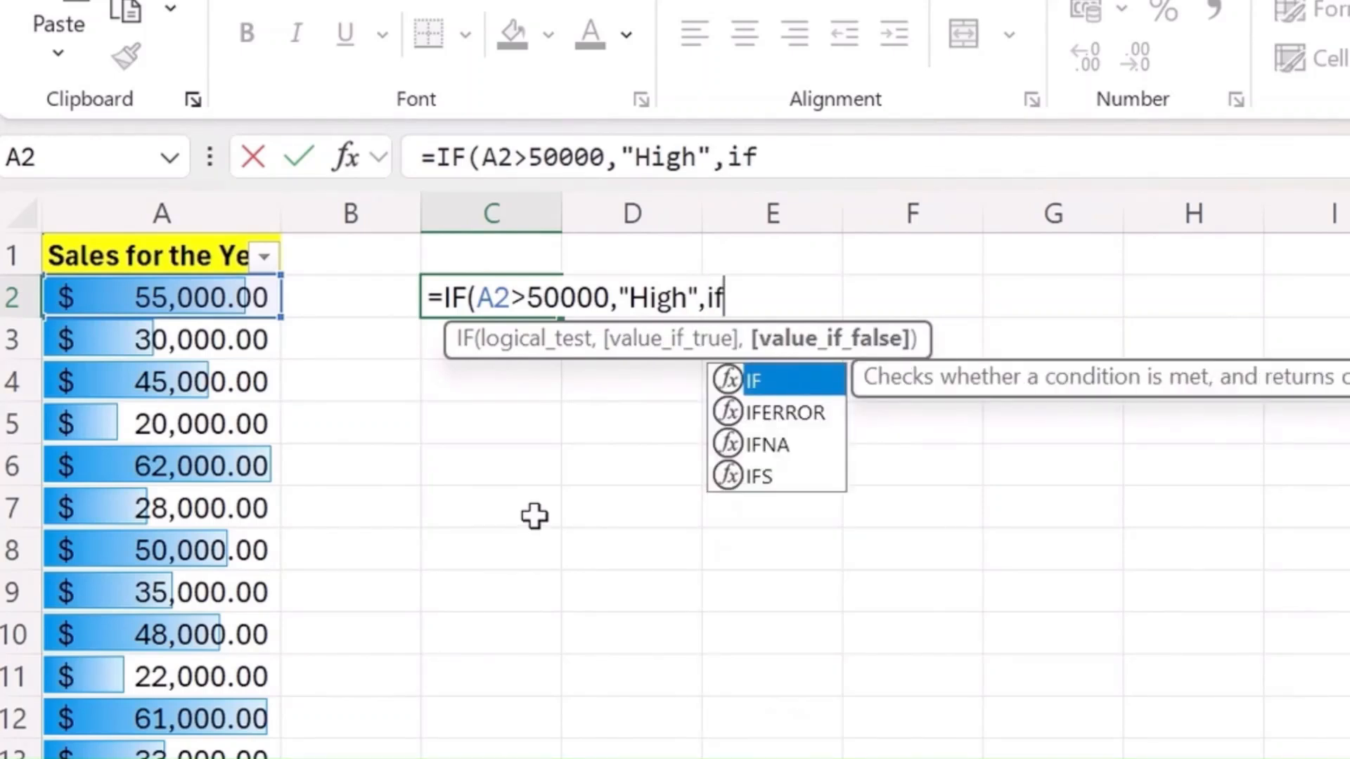
pyautogui.press('Tab')
pyautogui.press('Left')
pyautogui.press('Left')
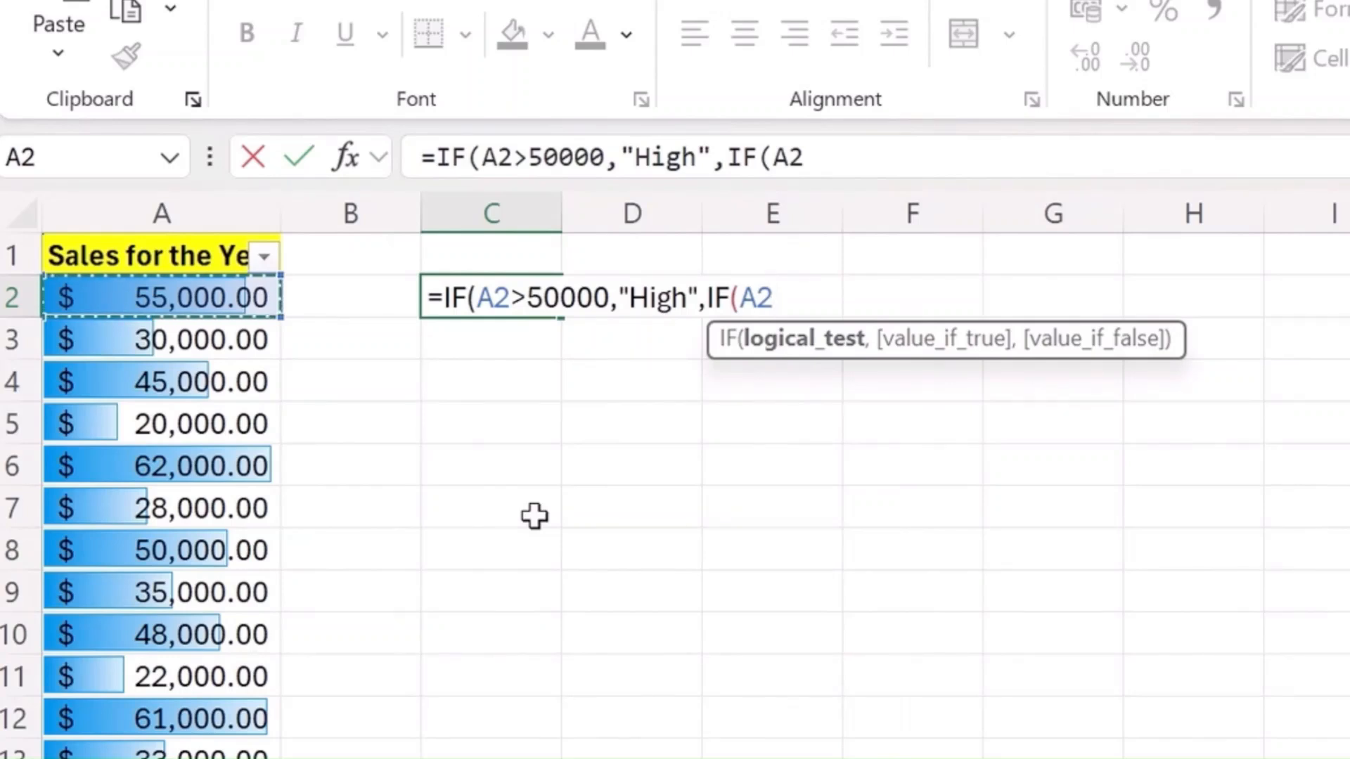
pyautogui.write('>30000')
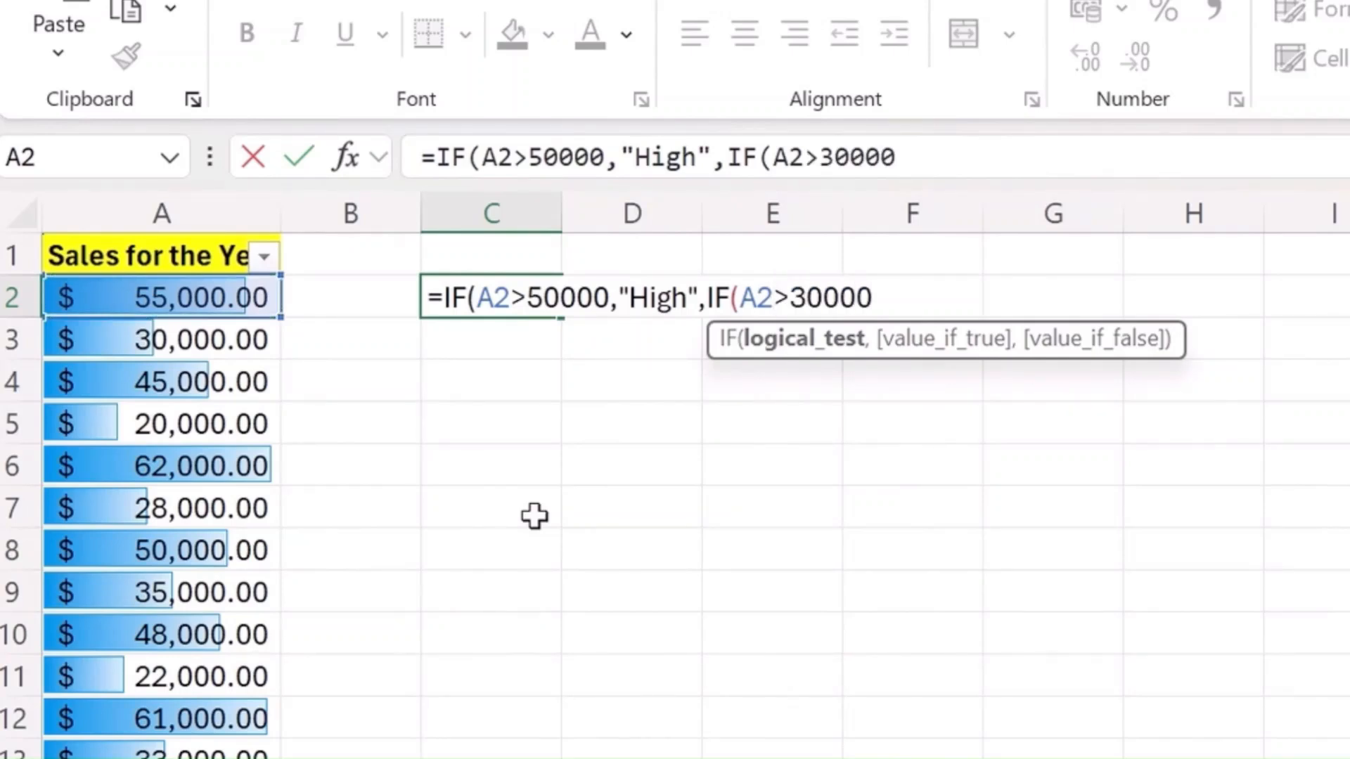
pyautogui.click(1055, 156)
pyautogui.write(',"Medium"')
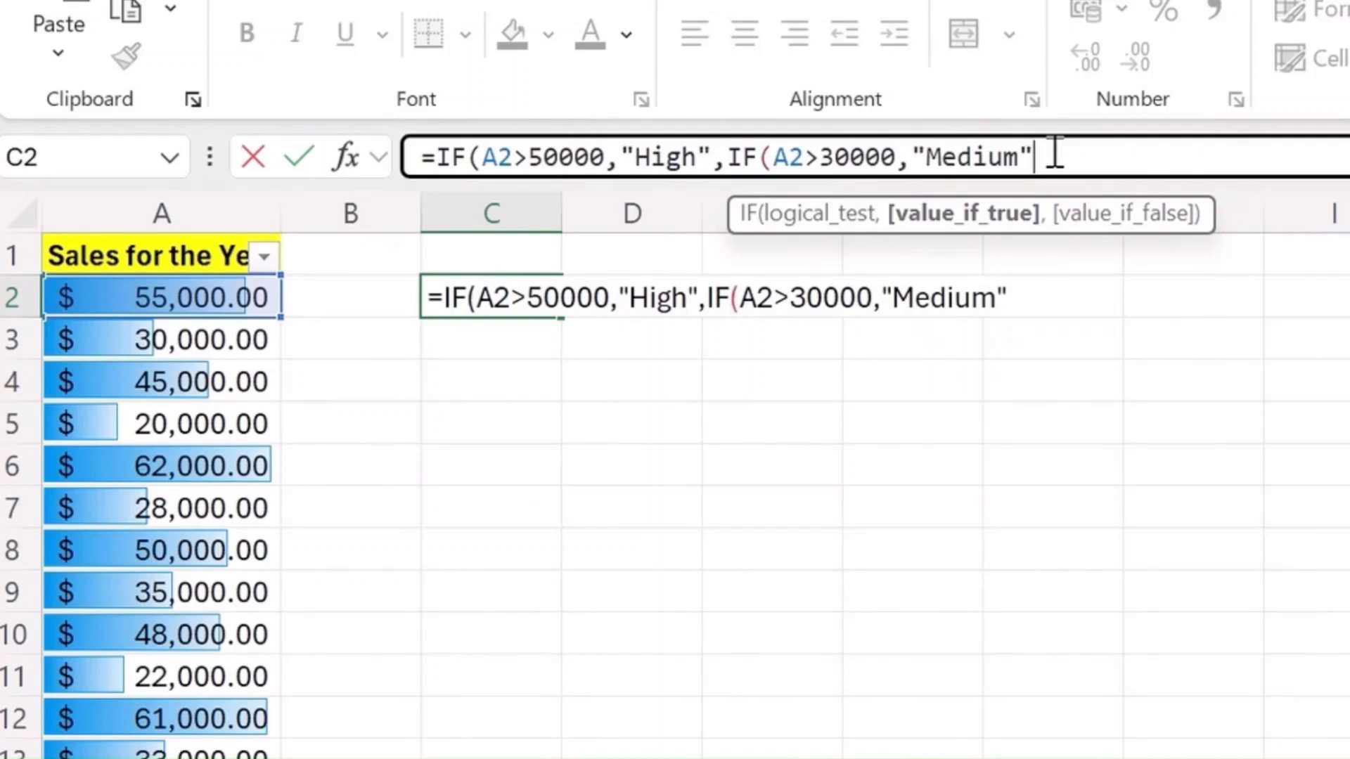
pyautogui.write(',')
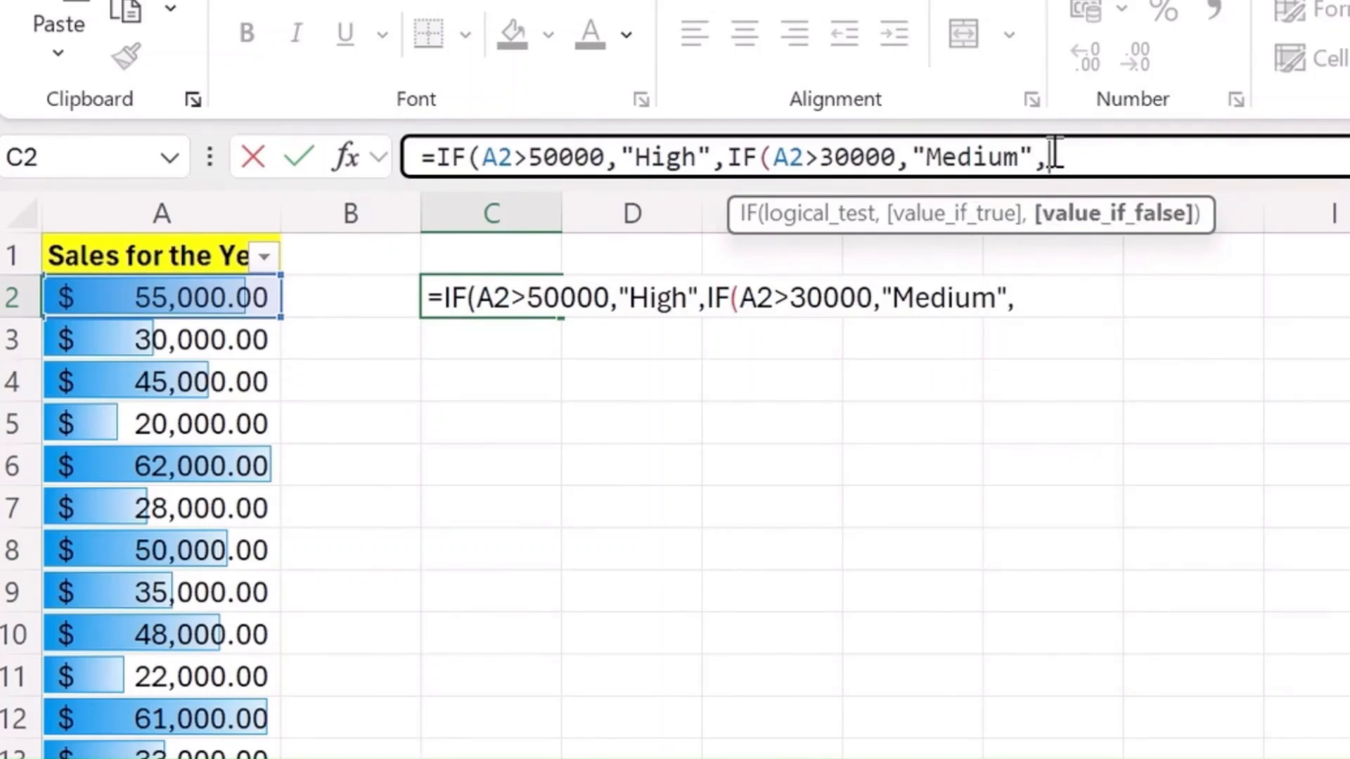
pyautogui.write('"Lob')
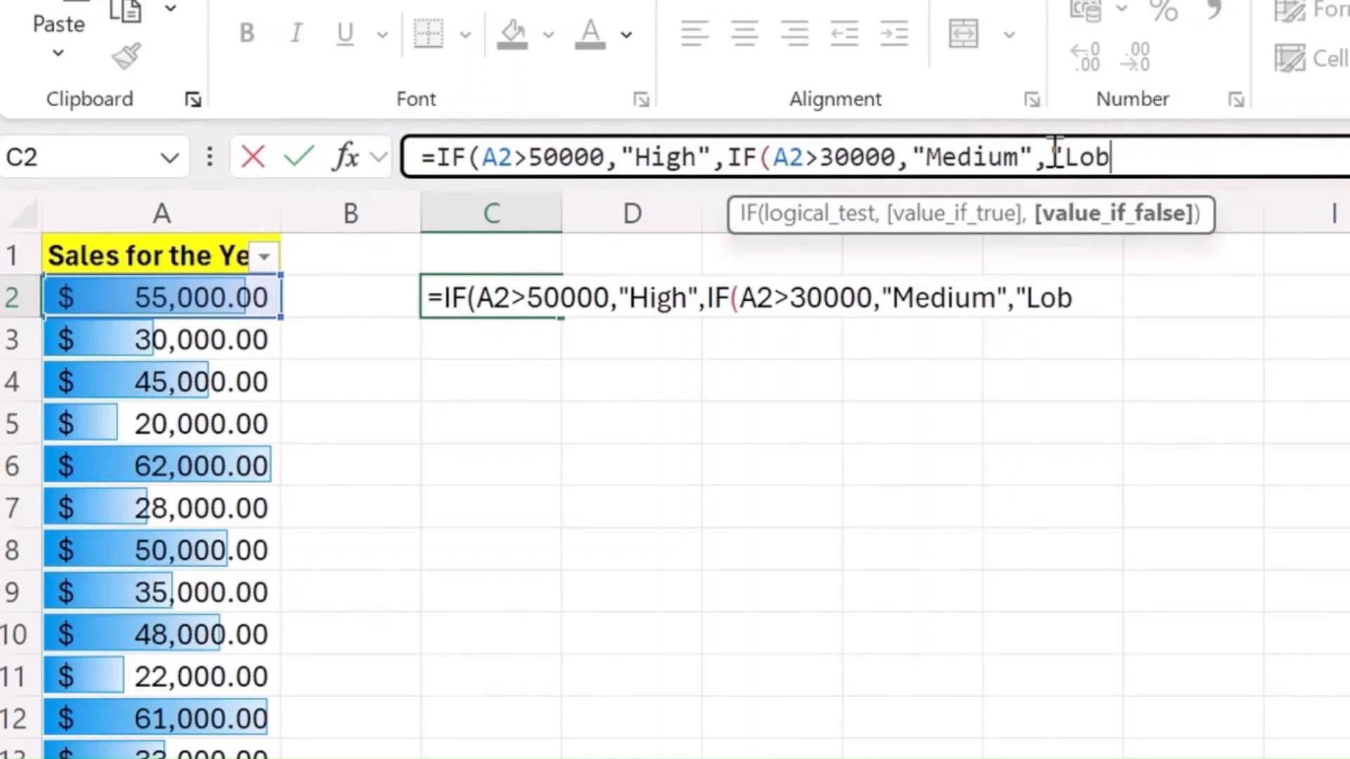
pyautogui.press('BackSpace')
pyautogui.write('w"')
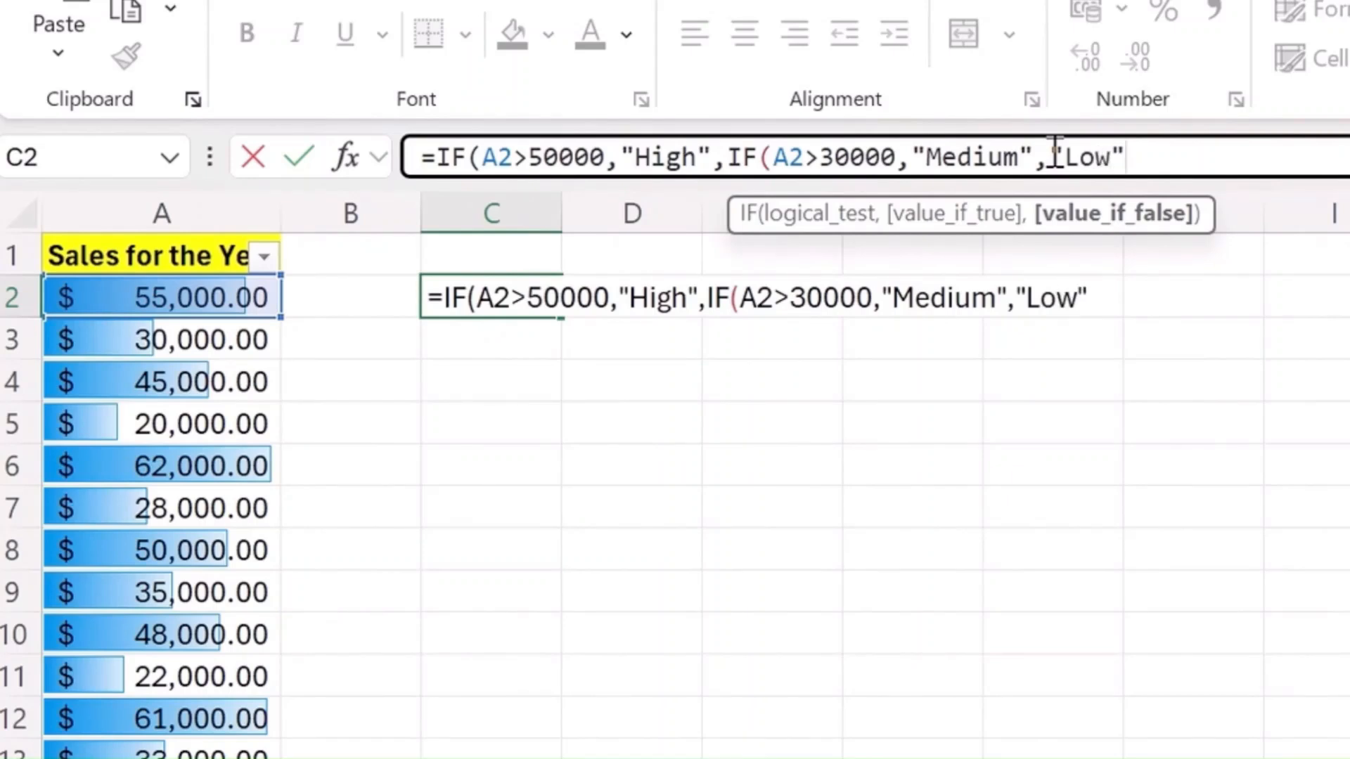
pyautogui.write(')')
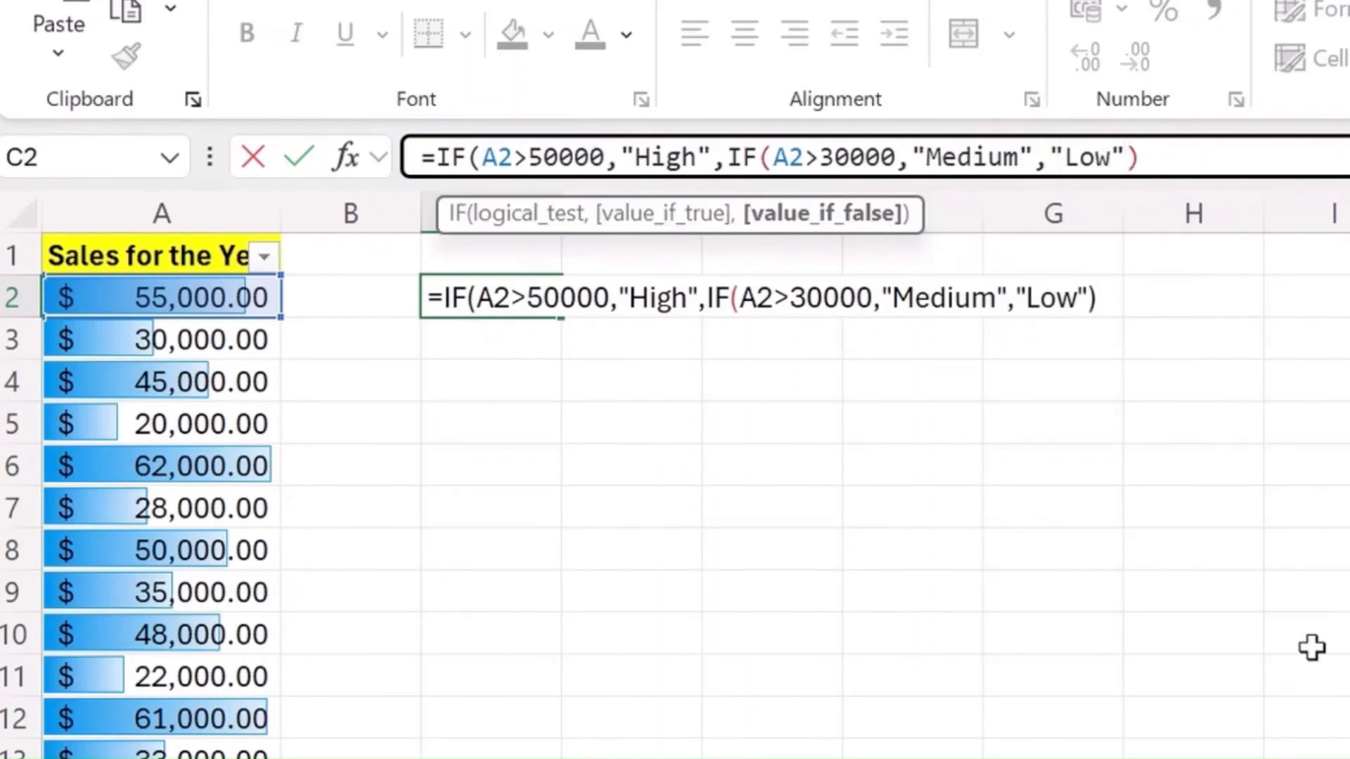
pyautogui.press('Return')
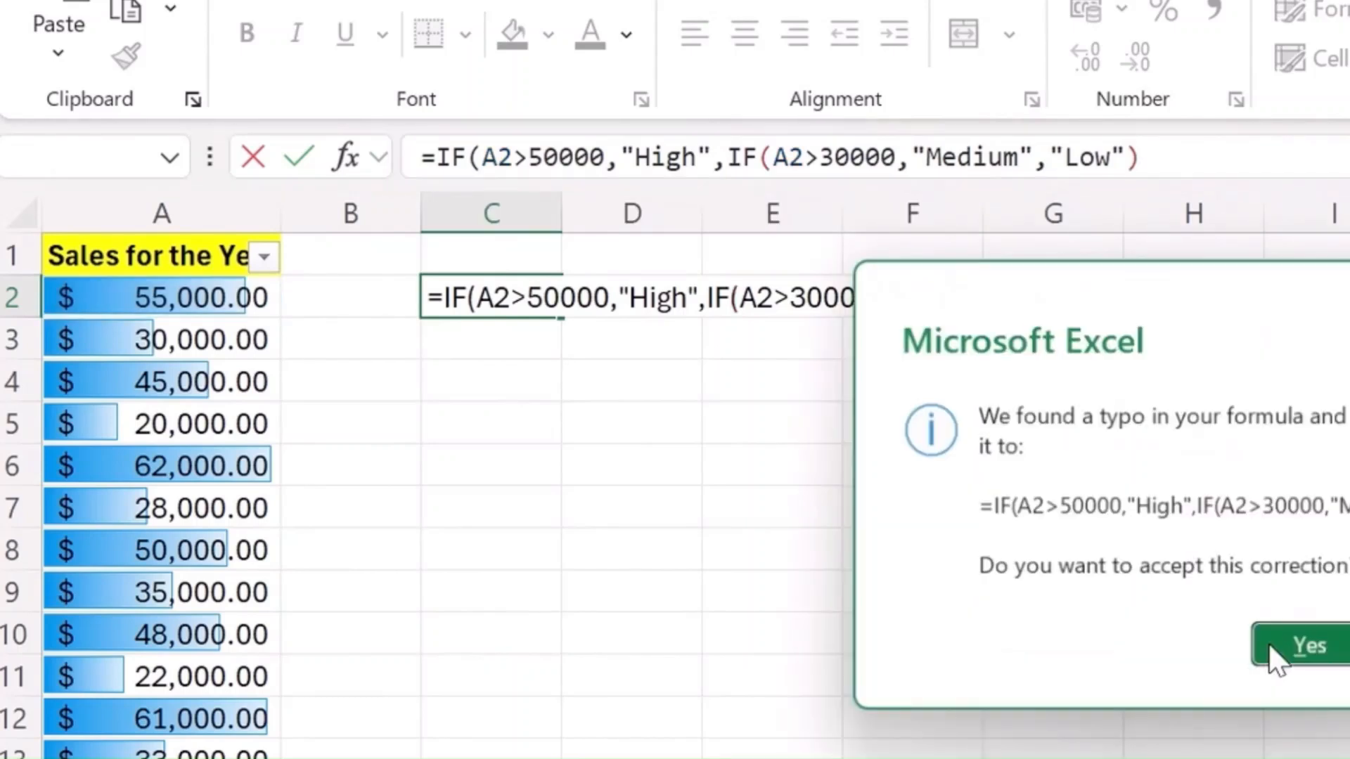
pyautogui.click(1268, 644)
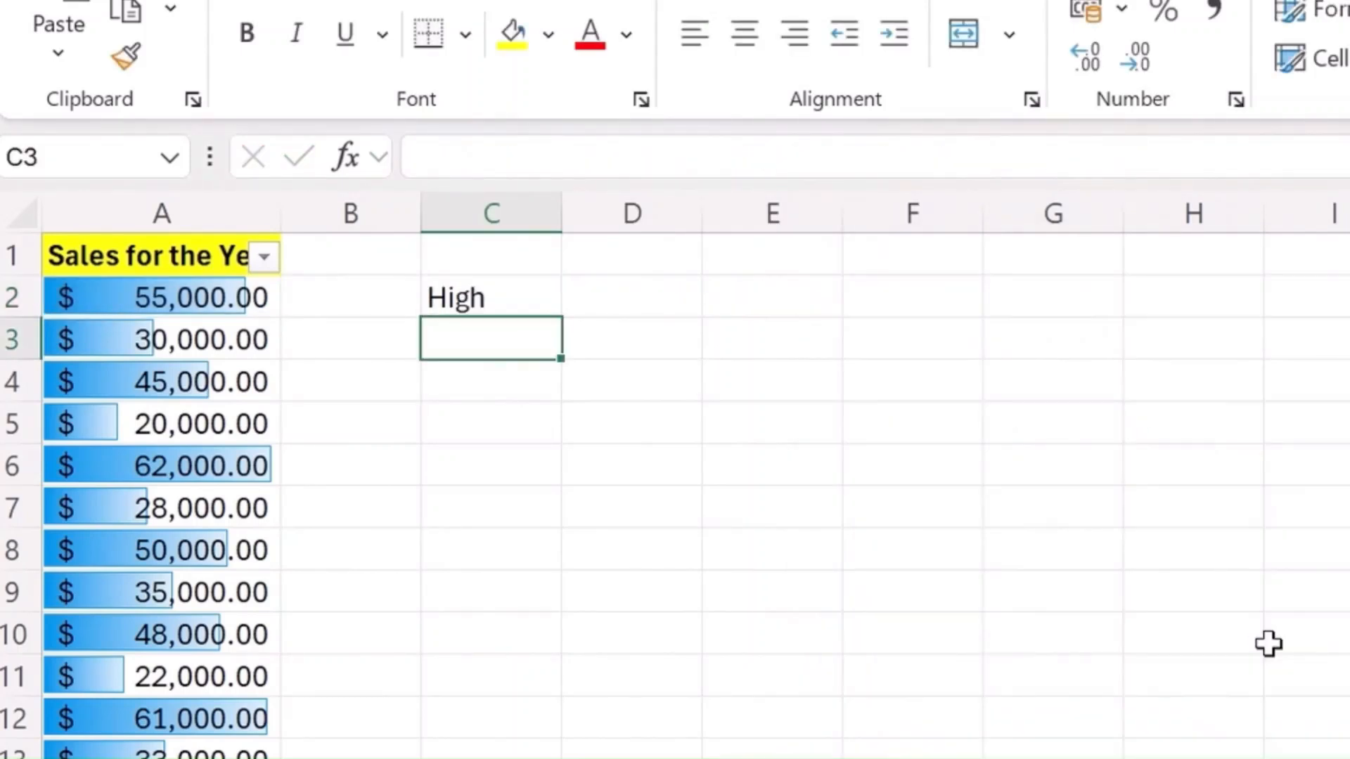
# Enter the heading "Perfromance" in C1 above the IF formula result.
pyautogui.press('Up')
pyautogui.press('Up')
pyautogui.write('P')
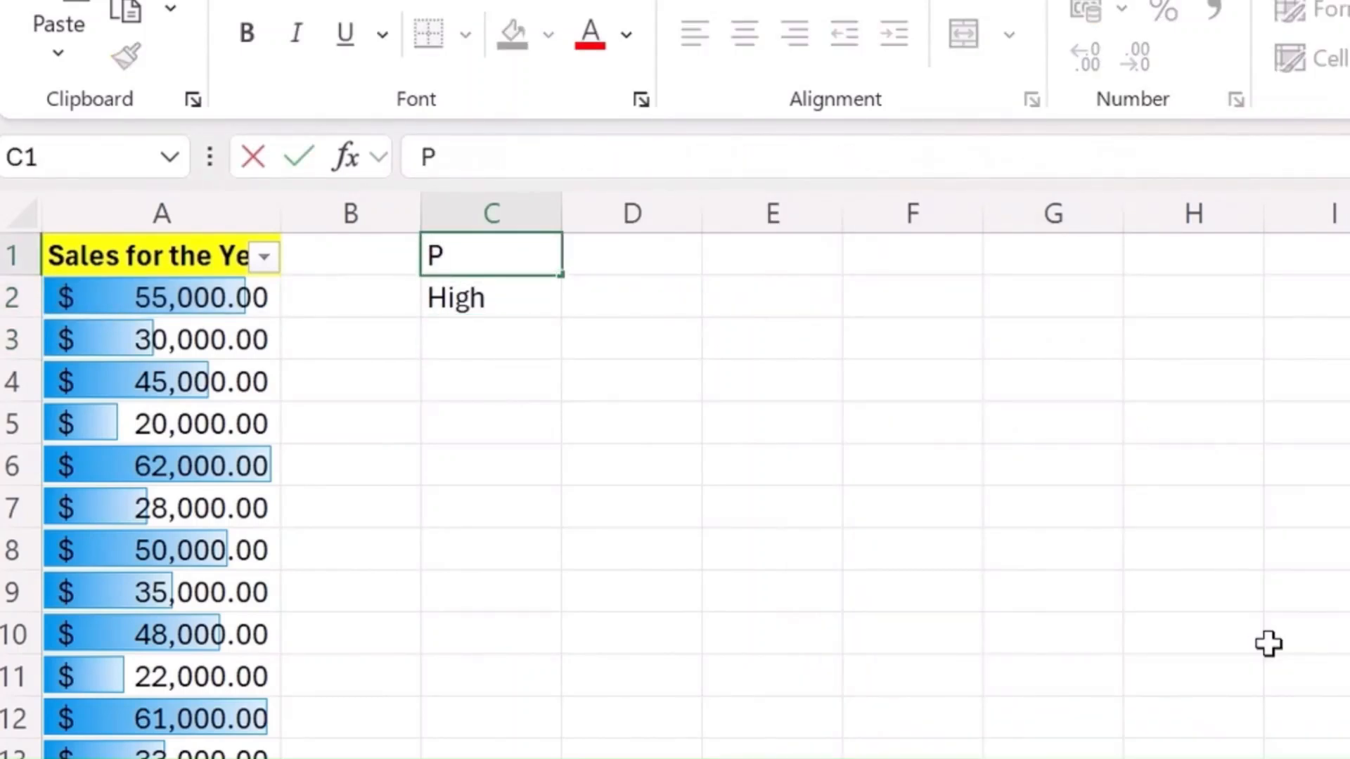
pyautogui.write('erfromance')
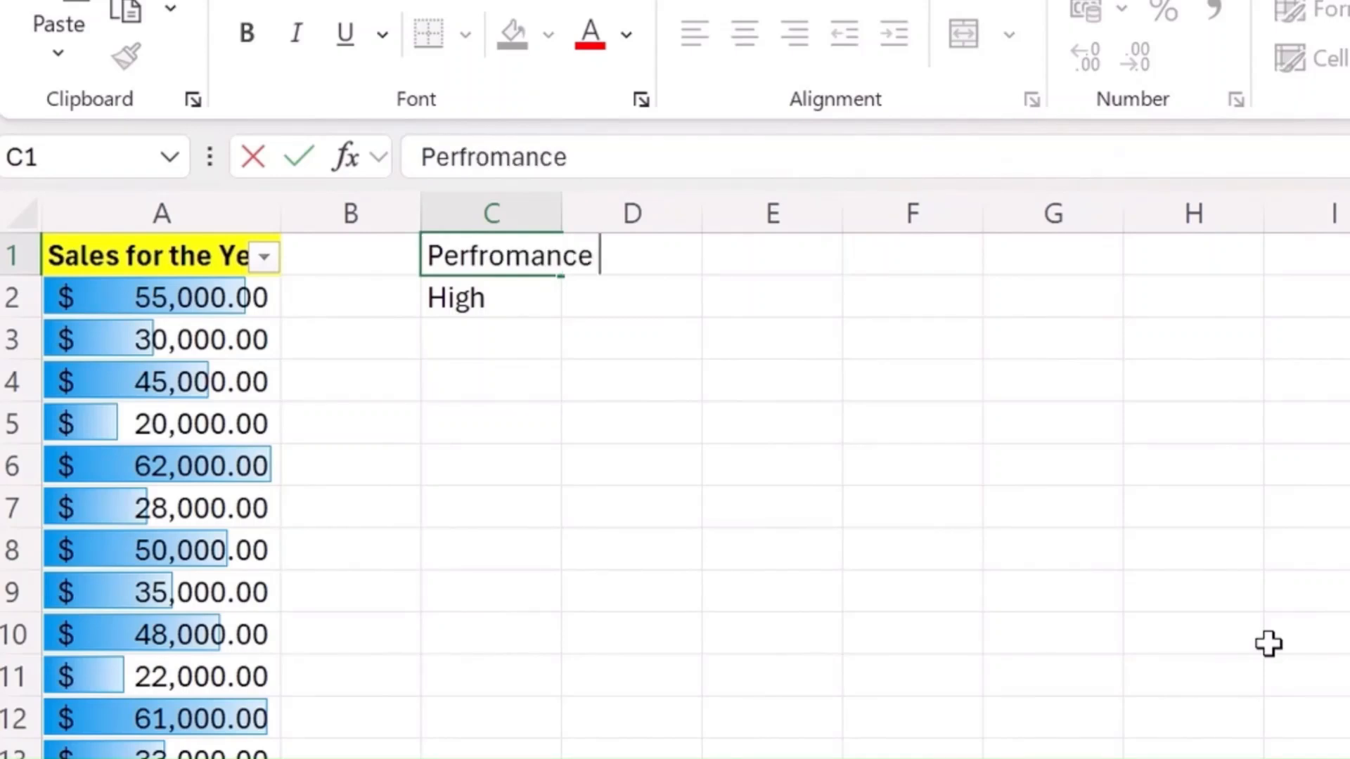
pyautogui.press('Return')
# Correct the spelling of the heading in C1 to "Performance".
pyautogui.press('Up')
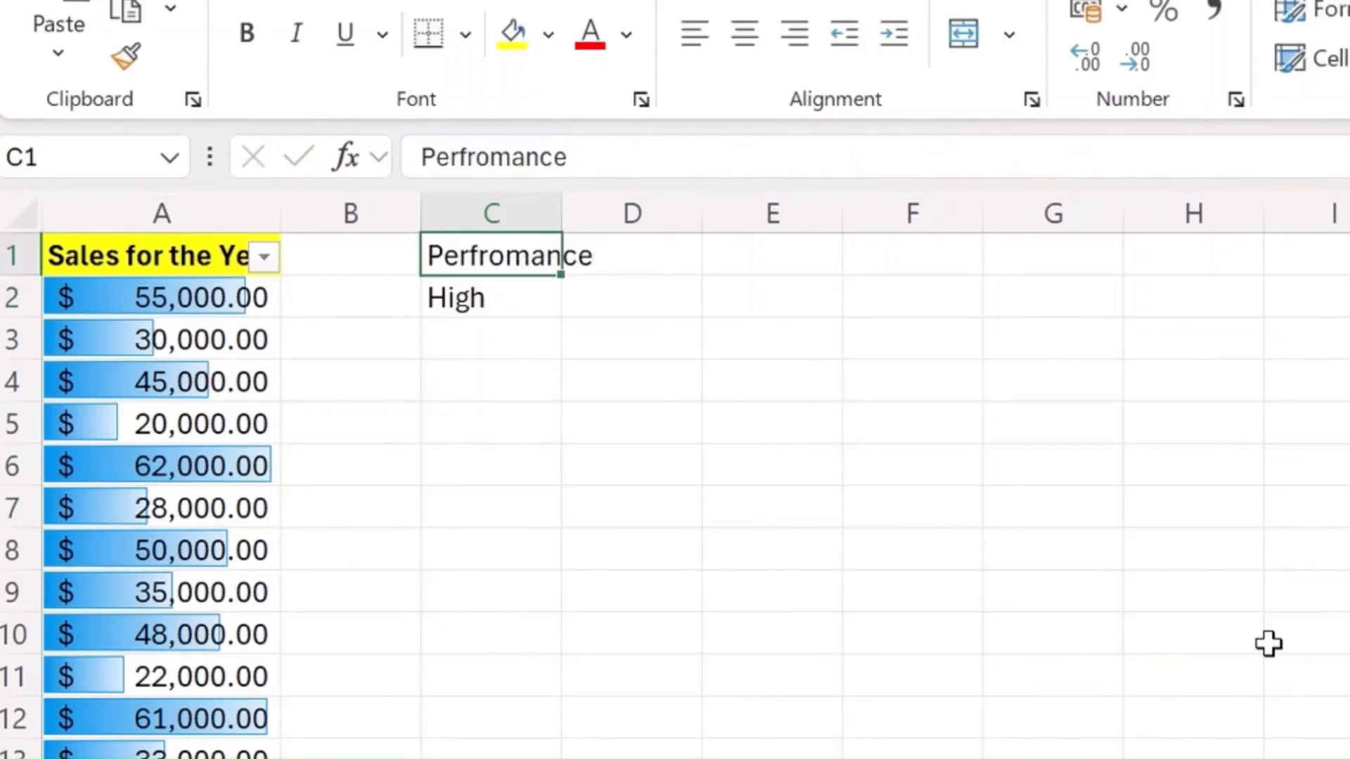
pyautogui.press('F2')
pyautogui.press('BackSpace')
pyautogui.press('BackSpace')
pyautogui.press('BackSpace')
pyautogui.press('BackSpace')
pyautogui.press('BackSpace')
pyautogui.press('BackSpace')
pyautogui.press('BackSpace')
pyautogui.press('BackSpace')
pyautogui.write('formance')
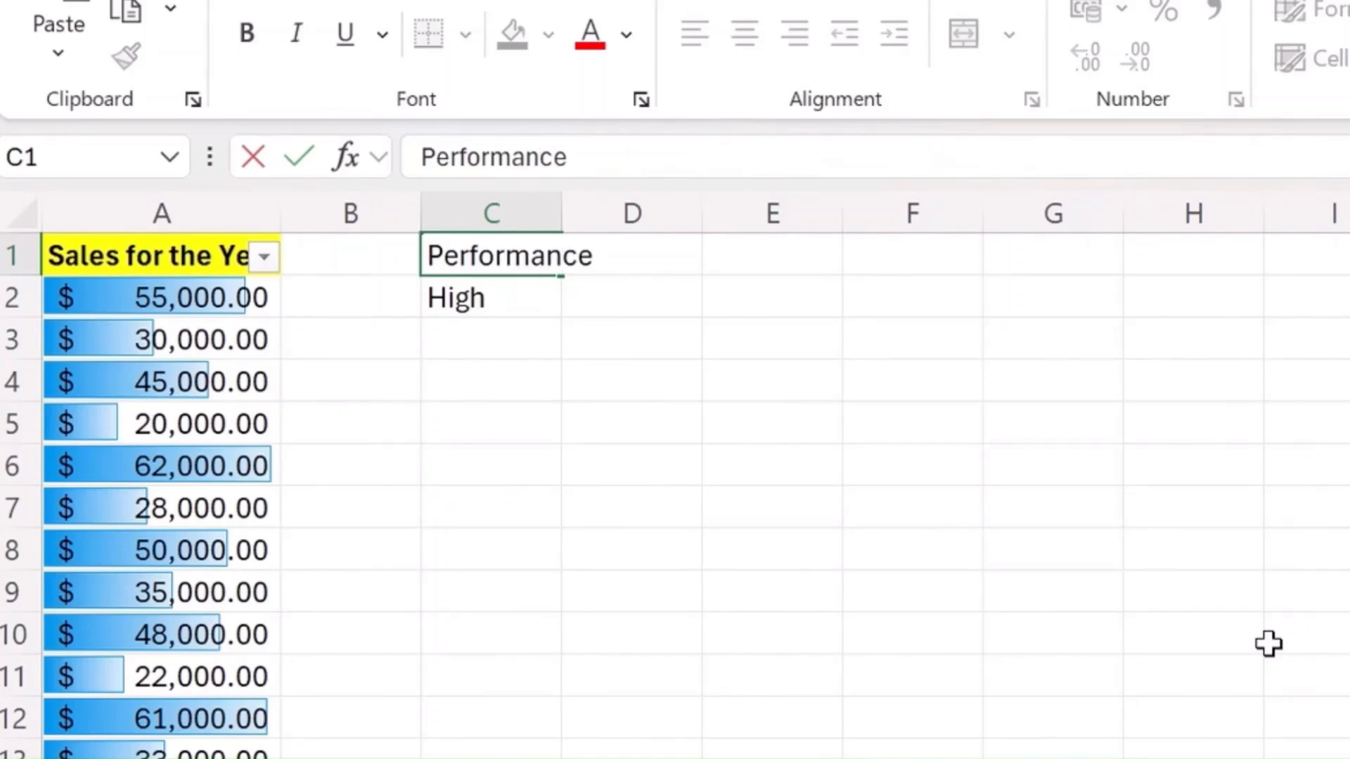
pyautogui.press('Return')
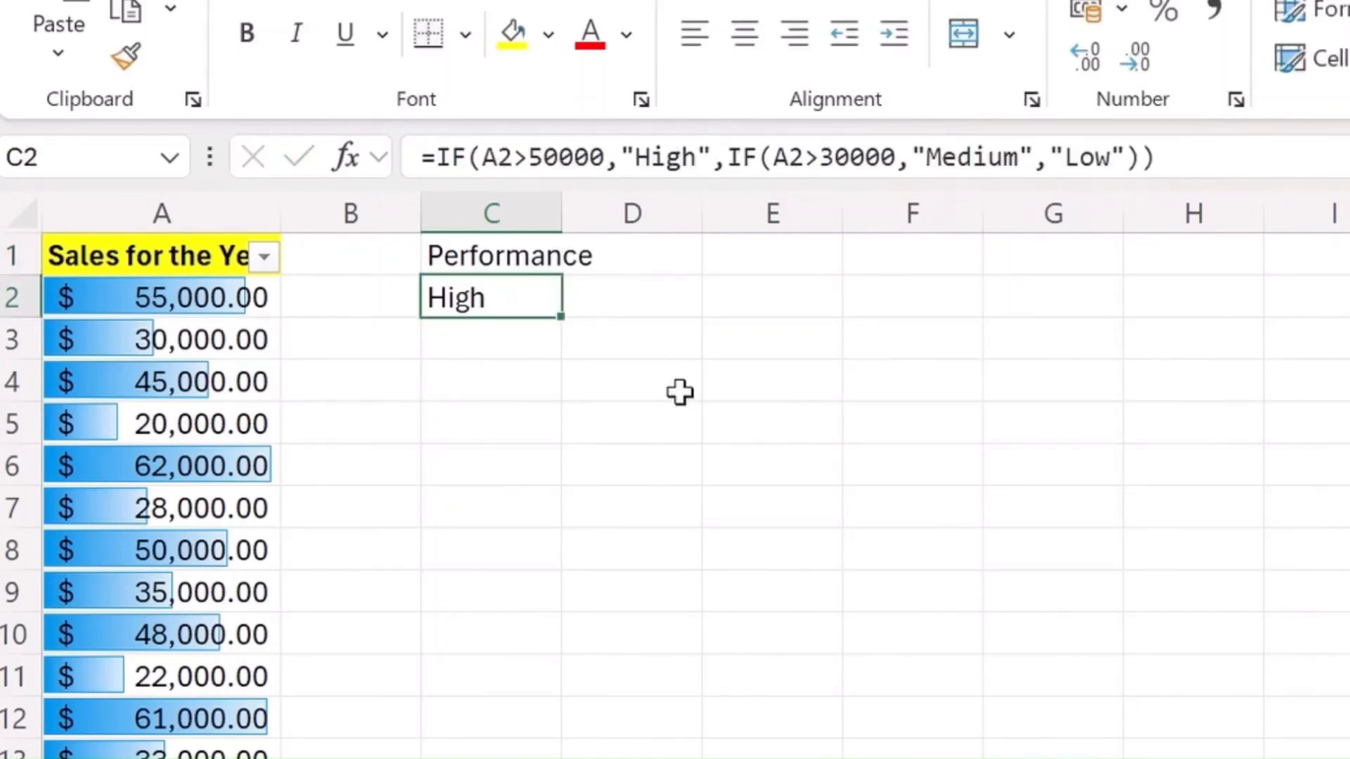
# Fill the IF formula from C2 down to the end of the sales list and move the filter from column A to the Performance header.
pyautogui.doubleClick(570, 322)
pyautogui.press('Up')
pyautogui.hotkey('ctrl', 'shift', 'l')
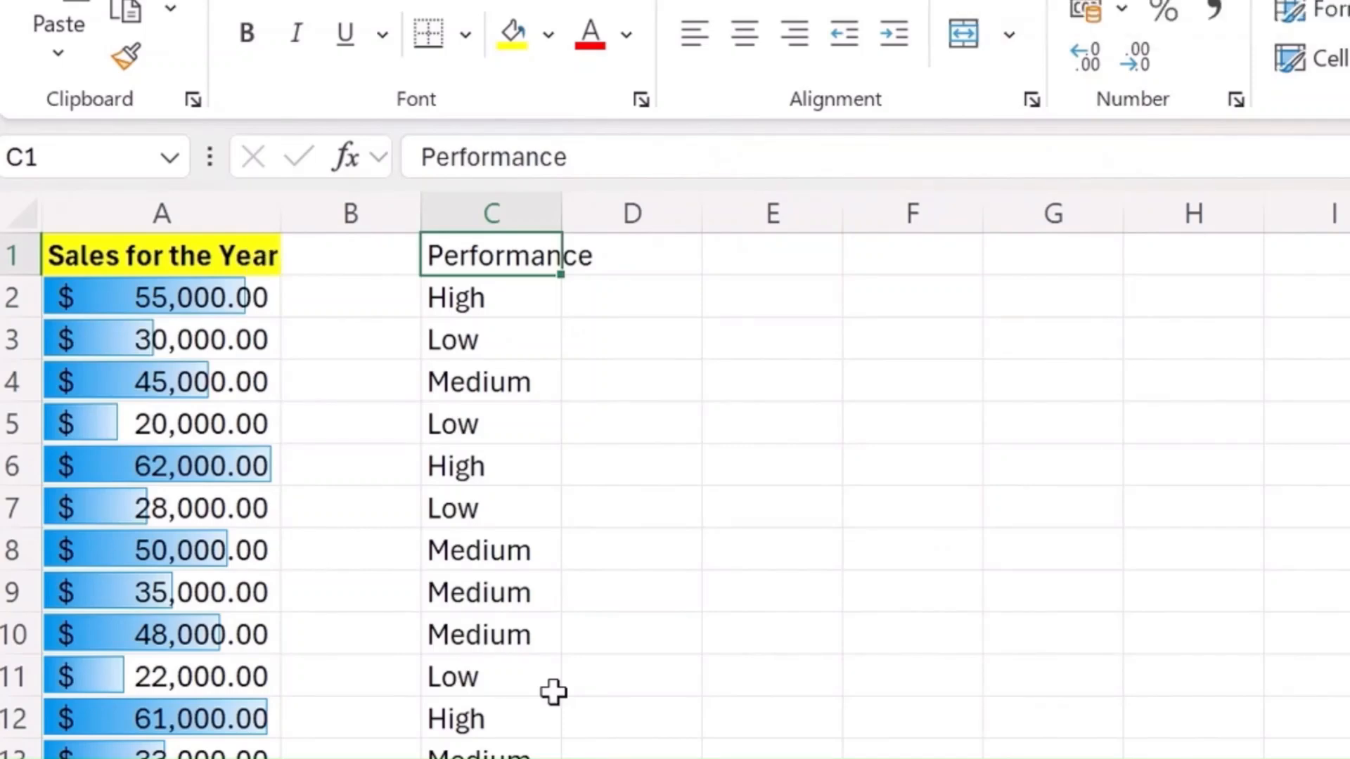
pyautogui.hotkey('ctrl', 'shift', 'l')
# Filter the Performance column to show only the High rows.
pyautogui.hotkey('alt', 'Down')
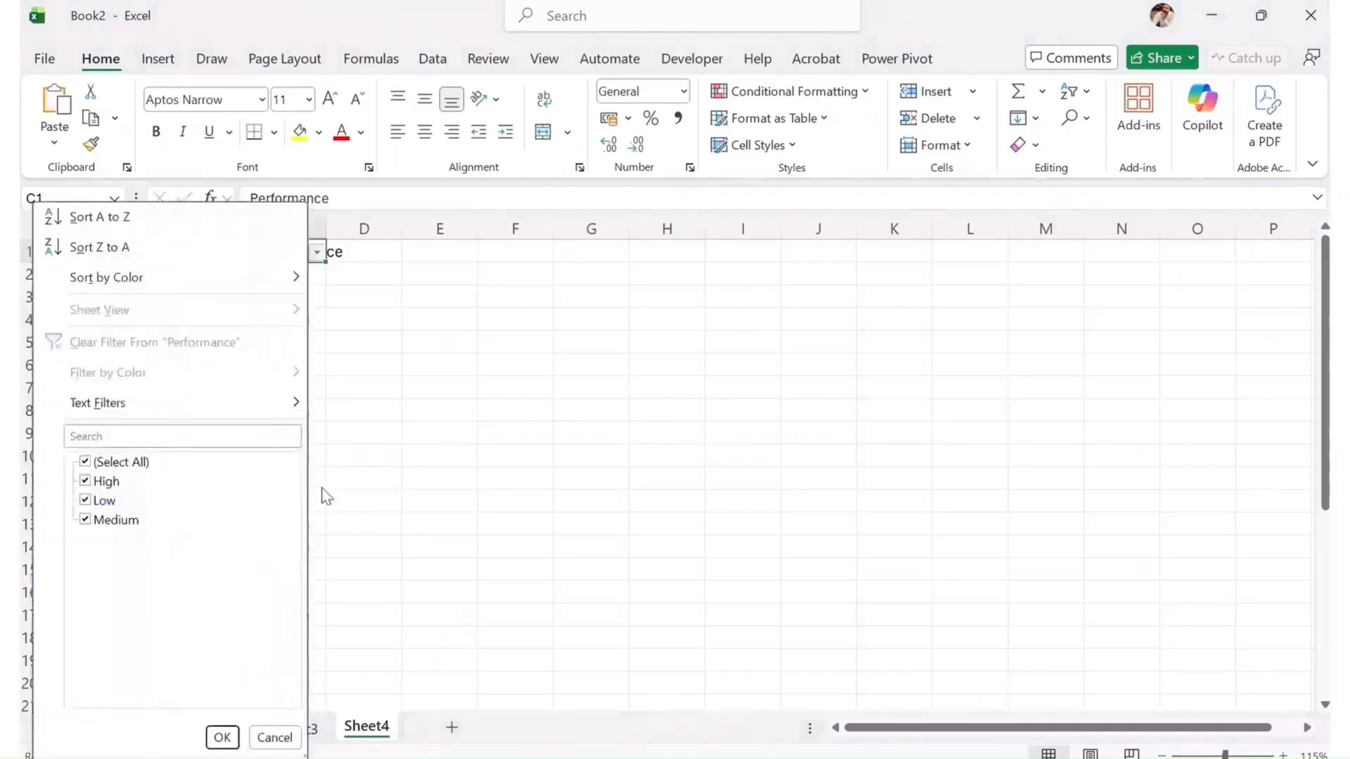
pyautogui.press('Down')
pyautogui.press('Down')
pyautogui.press('Down')
pyautogui.press('Down')
pyautogui.press('Down')
pyautogui.press('Down')
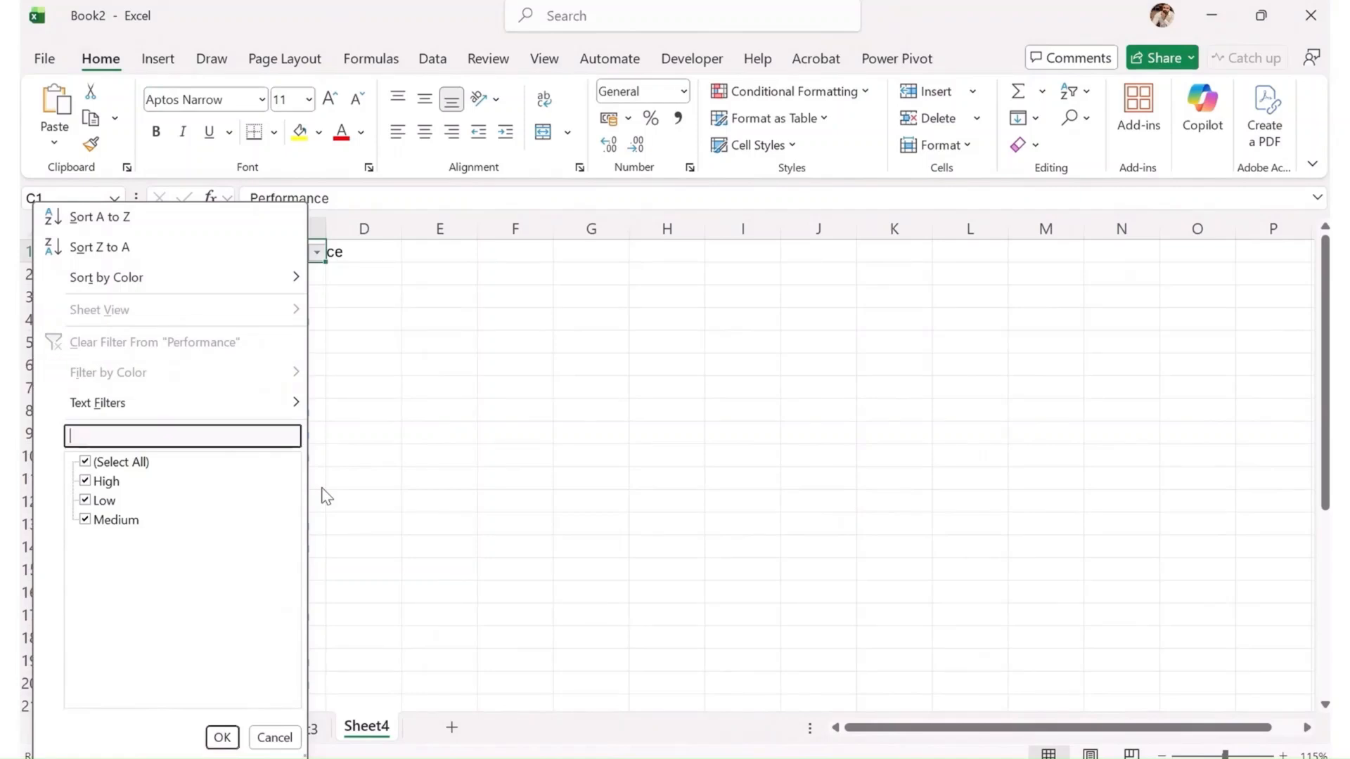
pyautogui.press('space')
pyautogui.press('Down')
pyautogui.press('space')
pyautogui.press('Return')
pyautogui.press('Down')
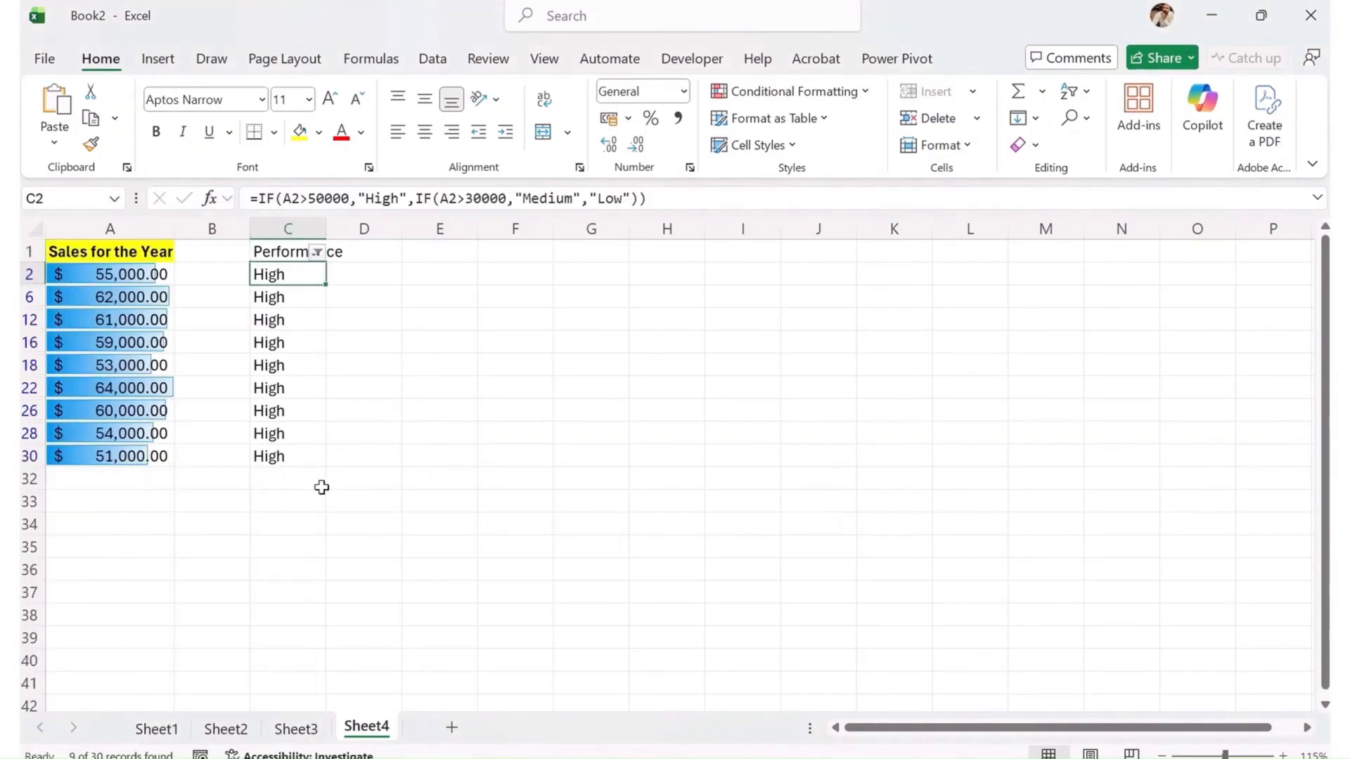
# Change the Performance filter to show only the Low rows.
pyautogui.press('Left')
pyautogui.press('Left')
pyautogui.press('Up')
pyautogui.press('Right')
pyautogui.press('Right')
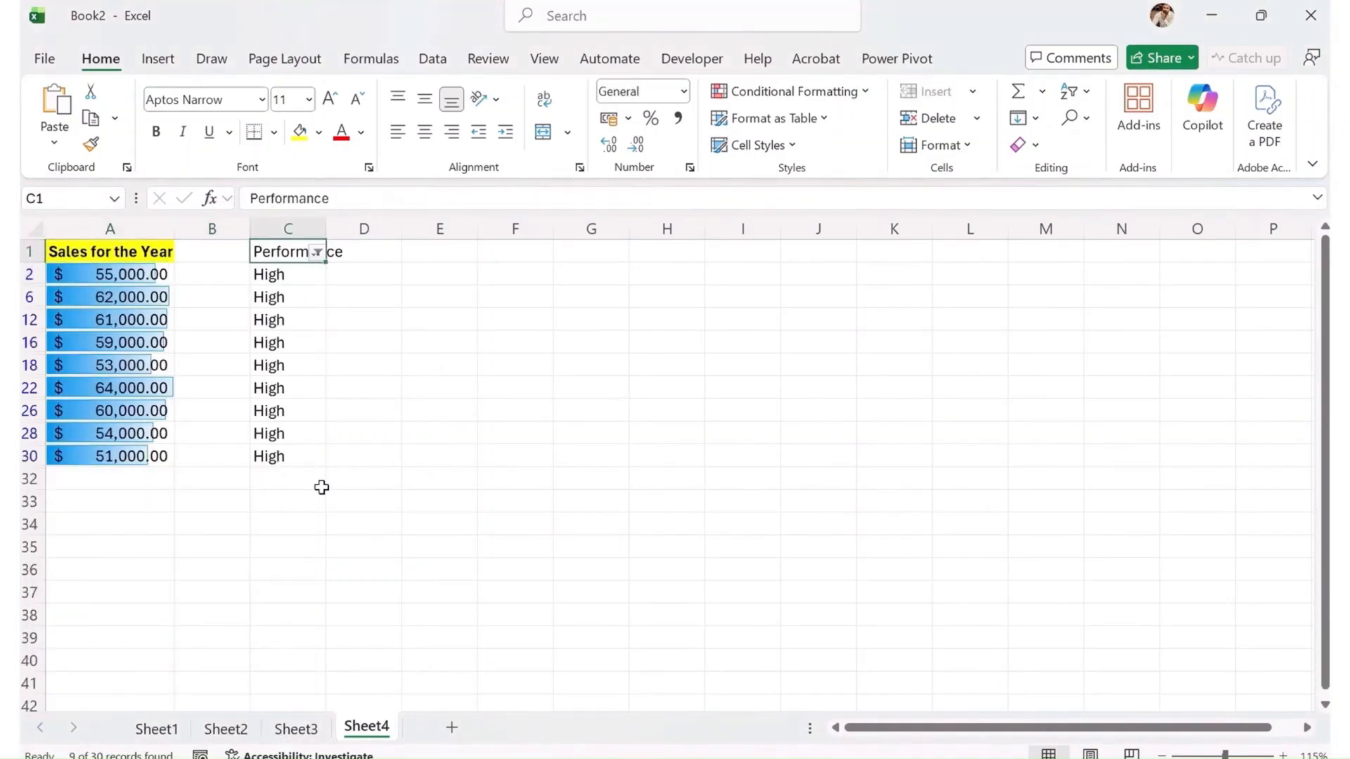
pyautogui.hotkey('alt', 'Down')
pyautogui.press('Down')
pyautogui.press('Down')
pyautogui.press('Down')
pyautogui.press('Down')
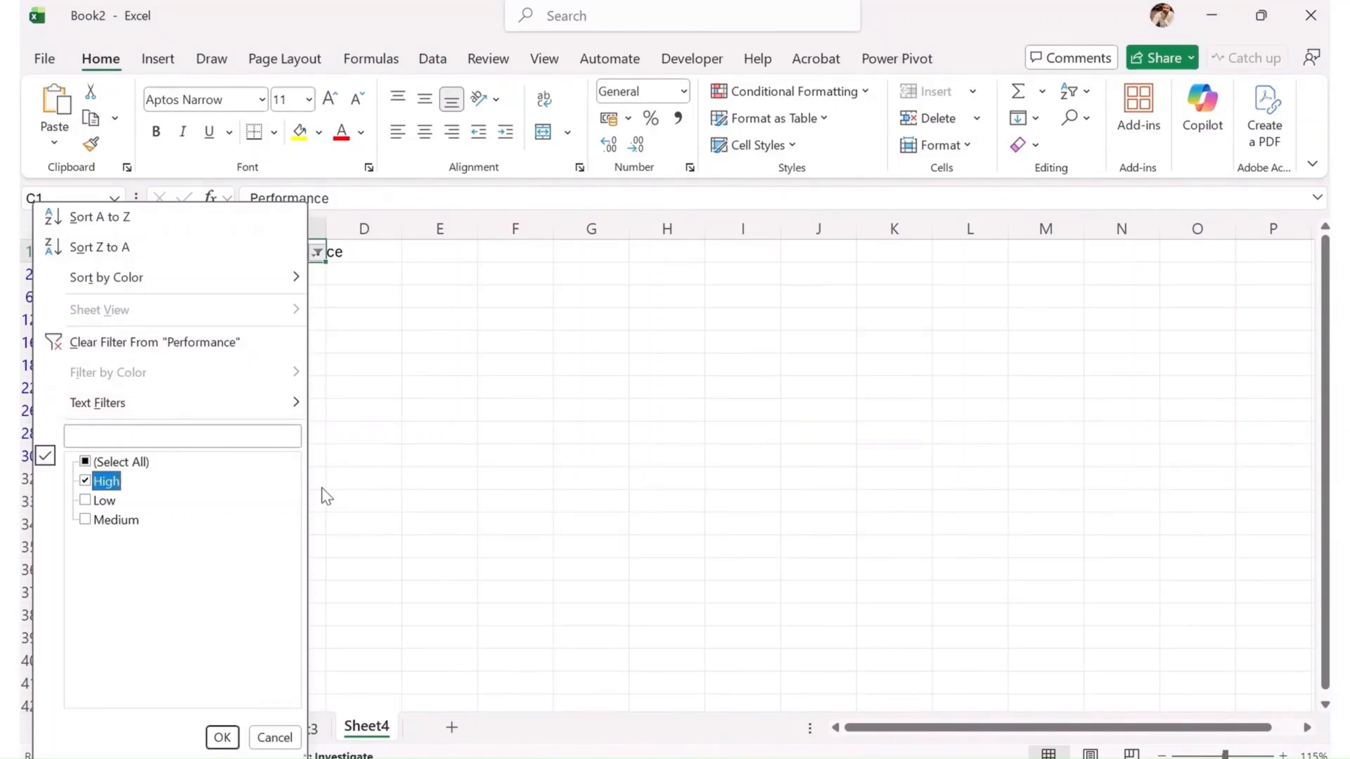
pyautogui.press('space')
pyautogui.press('Down')
pyautogui.press('space')
pyautogui.press('Return')
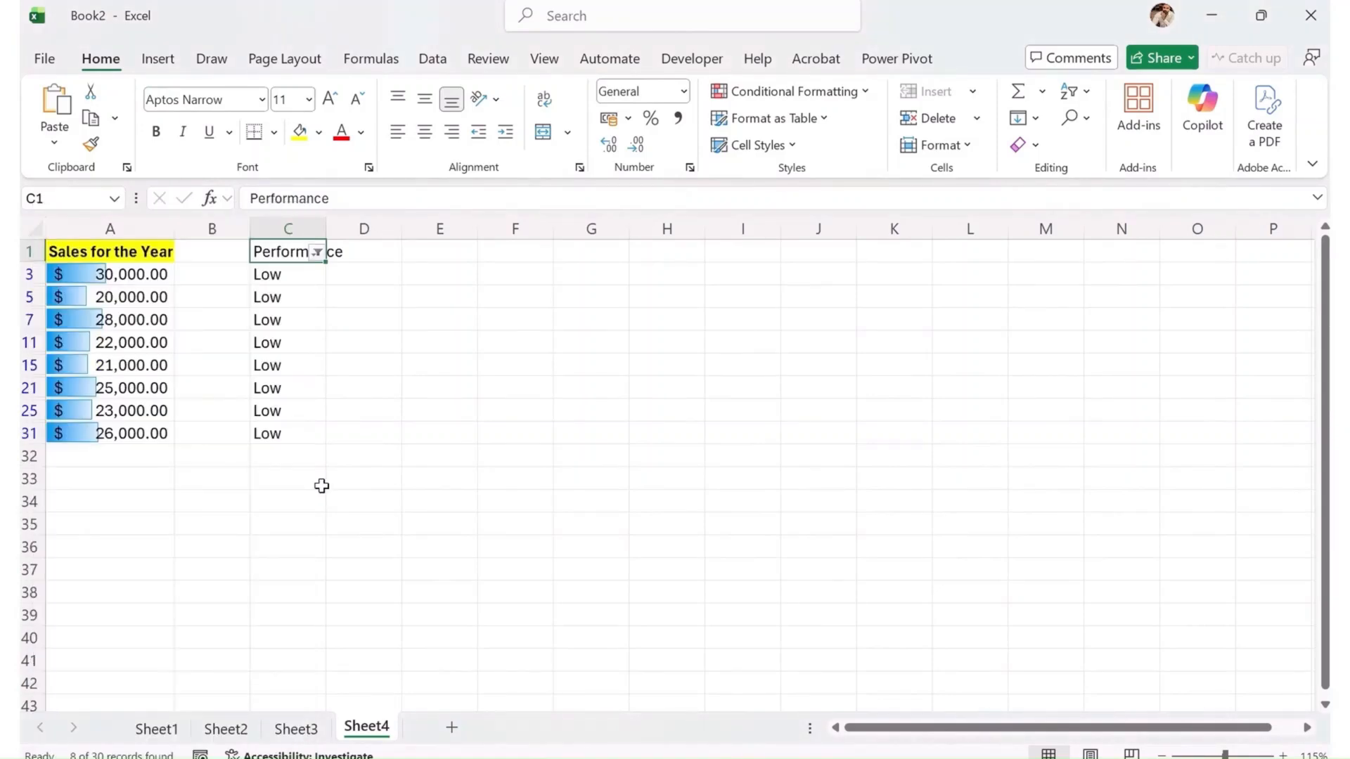
# Switch the Performance filter to show only the Medium rows.
pyautogui.press('Down')
pyautogui.press('Left')
pyautogui.press('Right')
pyautogui.press('Up')
pyautogui.hotkey('alt', 'Down')
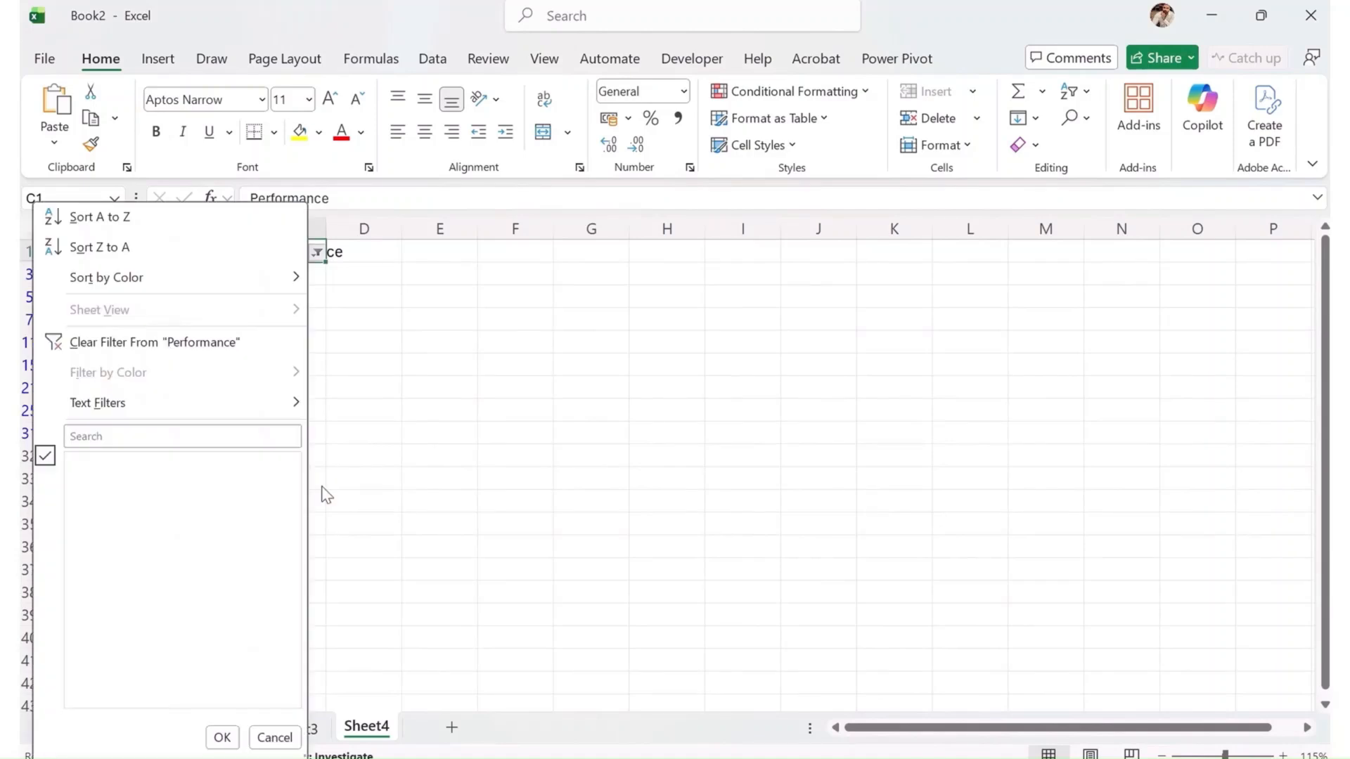
pyautogui.press('Down')
pyautogui.press('Down')
pyautogui.press('Down')
pyautogui.press('Down')
pyautogui.press('Down')
pyautogui.press('Down')
pyautogui.press('Down')
pyautogui.press('Down')
pyautogui.press('Down')
pyautogui.press('Down')
pyautogui.press('Down')
pyautogui.press('space')
pyautogui.press('Down')
pyautogui.press('space')
pyautogui.press('Return')
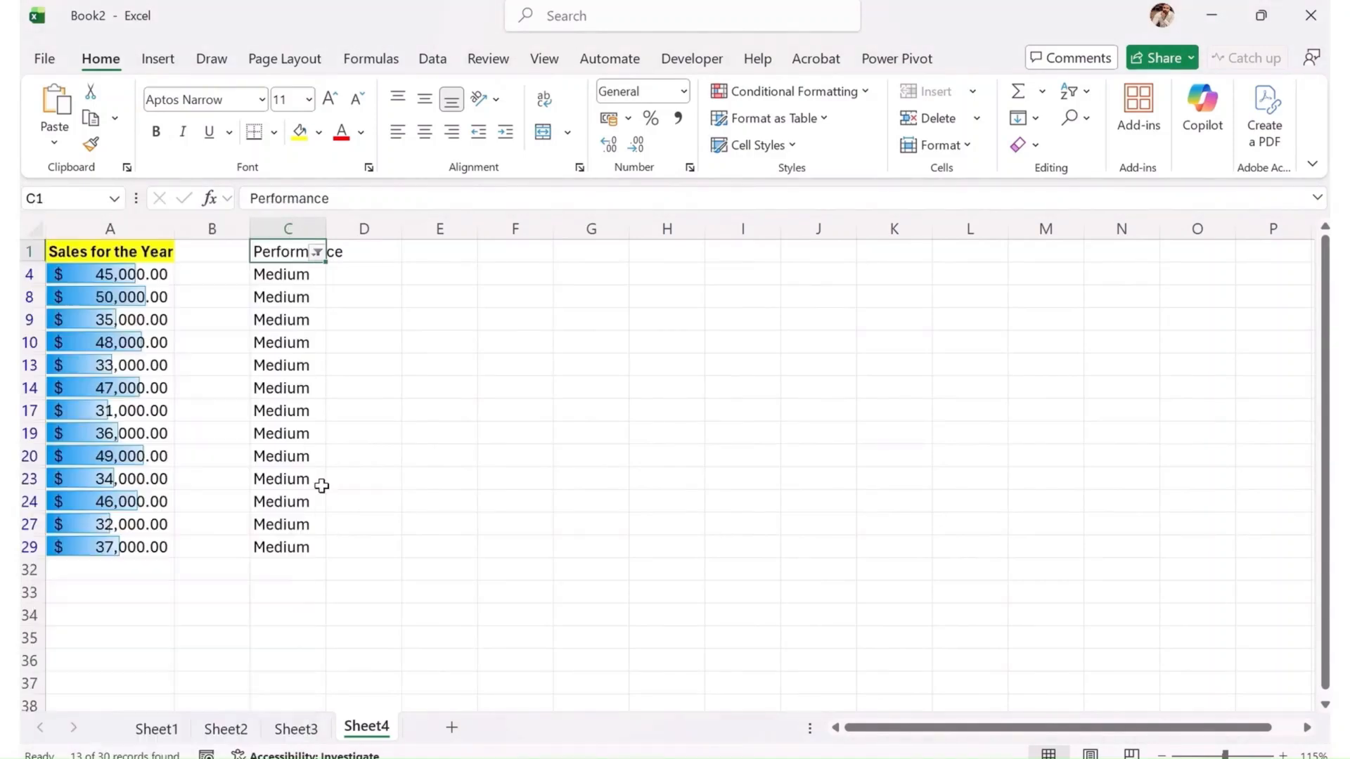
# Select all values in the Performance filter so that every row is shown again.
pyautogui.press('Down')
pyautogui.press('Up')
pyautogui.hotkey('alt', 'Down')
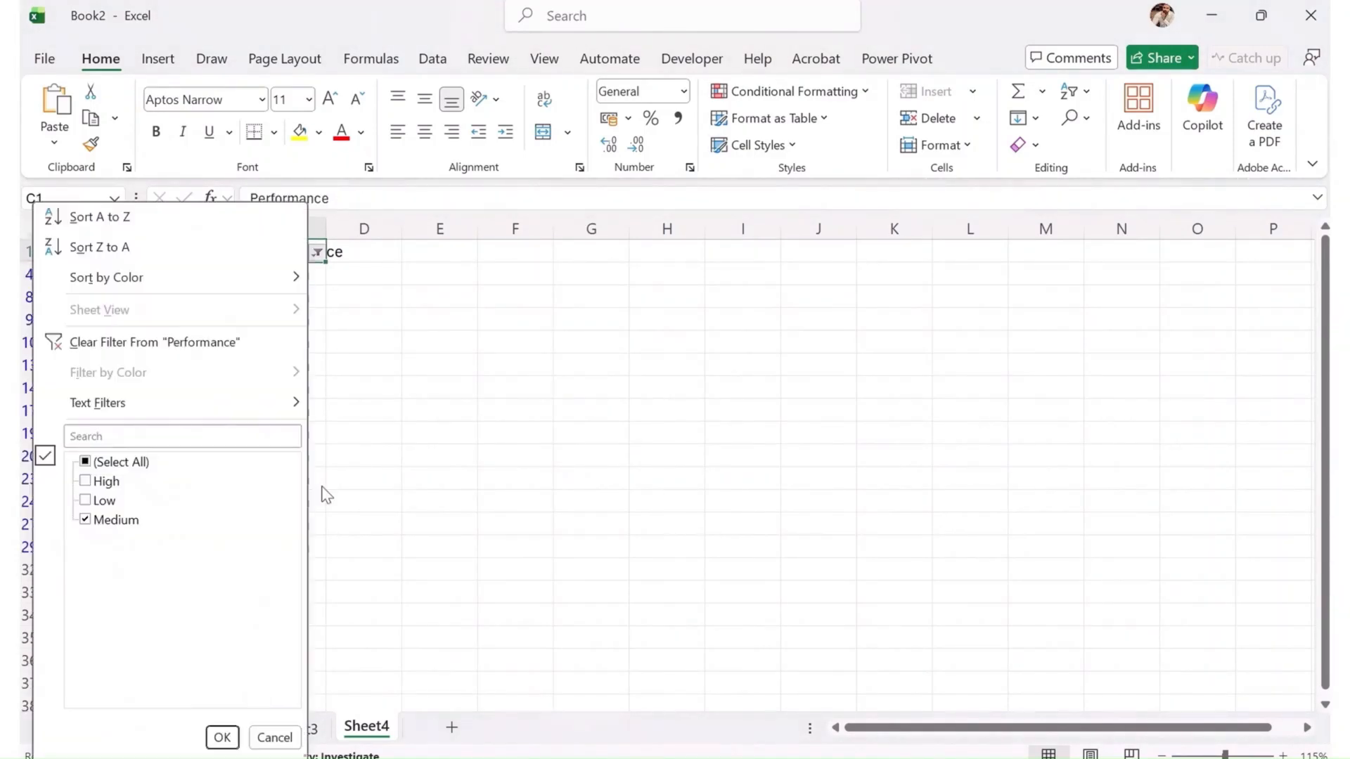
pyautogui.press('Down')
pyautogui.press('Down')
pyautogui.press('Down')
pyautogui.press('Down')
pyautogui.press('Down')
pyautogui.press('Down')
pyautogui.press('Down')
pyautogui.press('Down')
pyautogui.press('space')
pyautogui.press('Return')
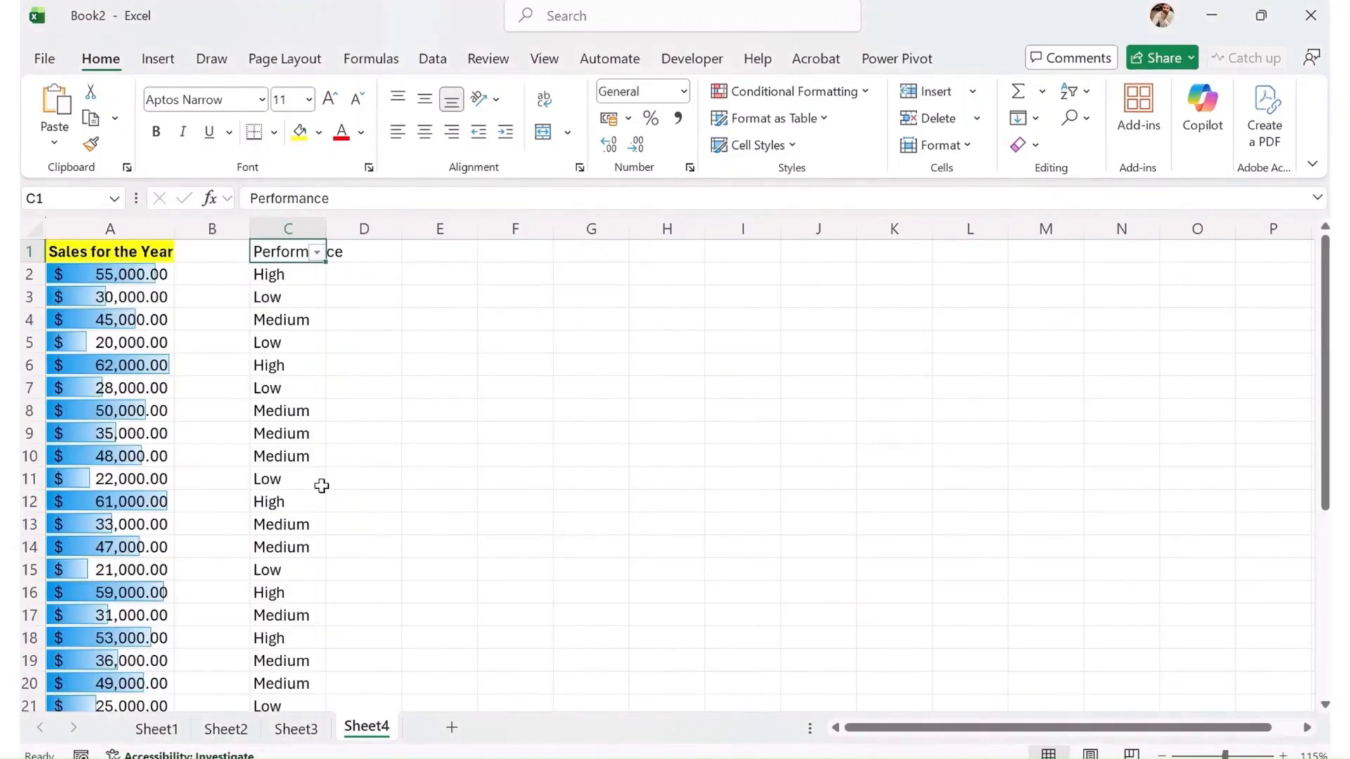
# Replace the IF formulas in C2:C31 with their results using Paste Special Values, and check several cells.
pyautogui.press('Down')
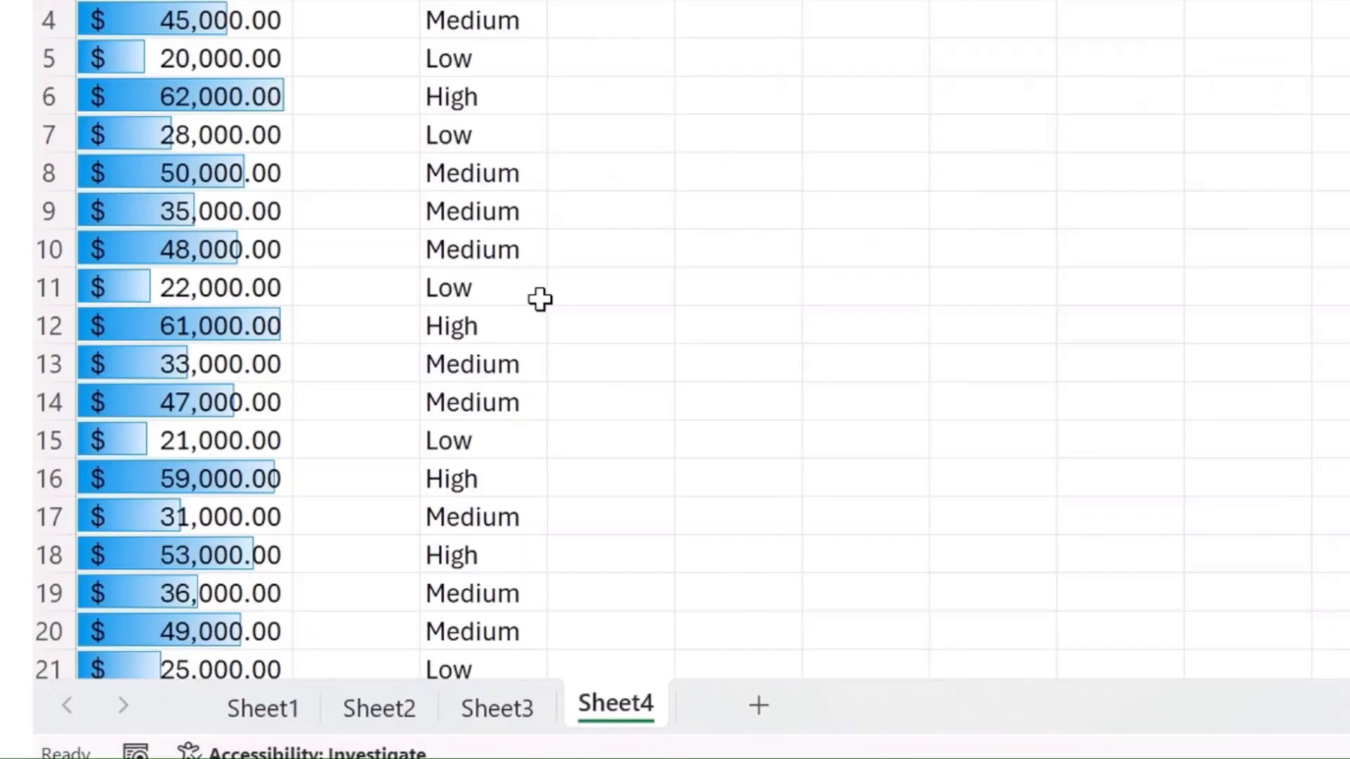
pyautogui.hotkey('ctrl', 'alt', 'v')
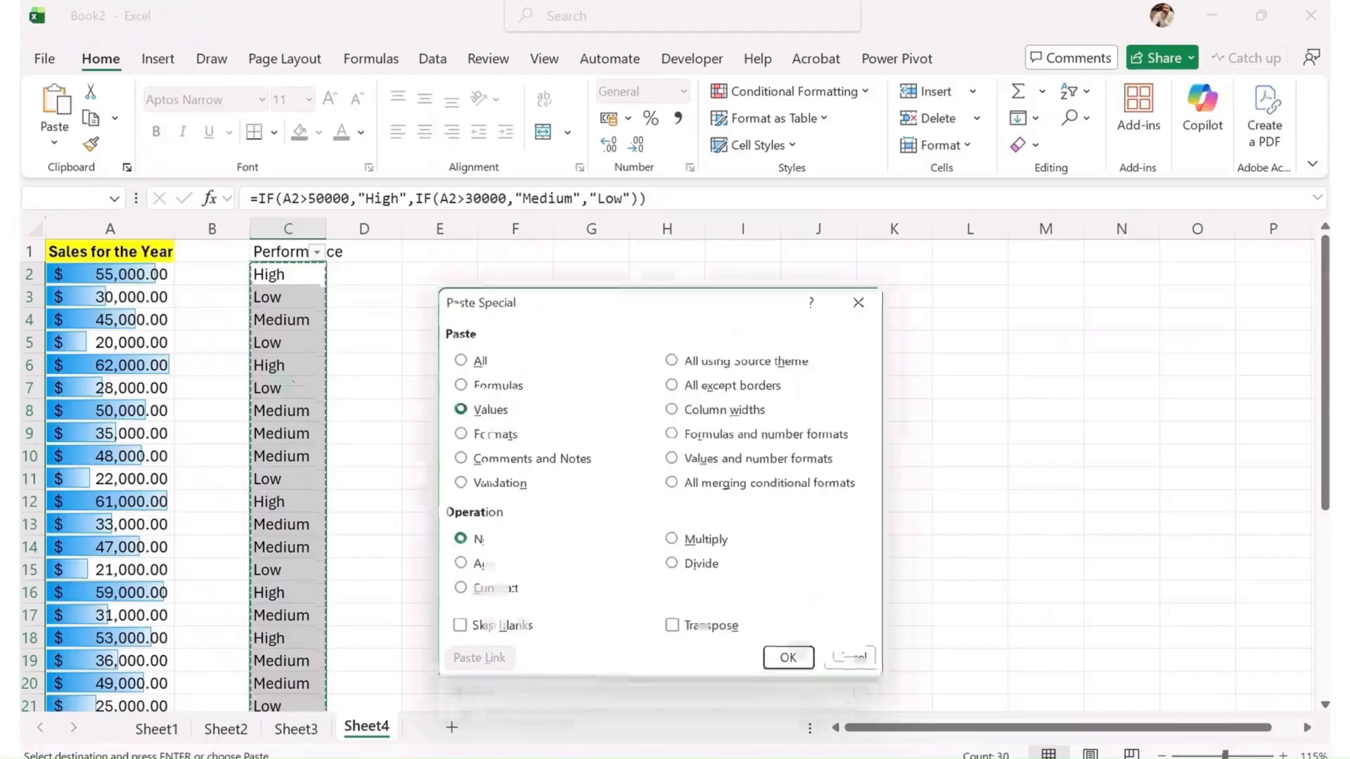
pyautogui.press('Return')
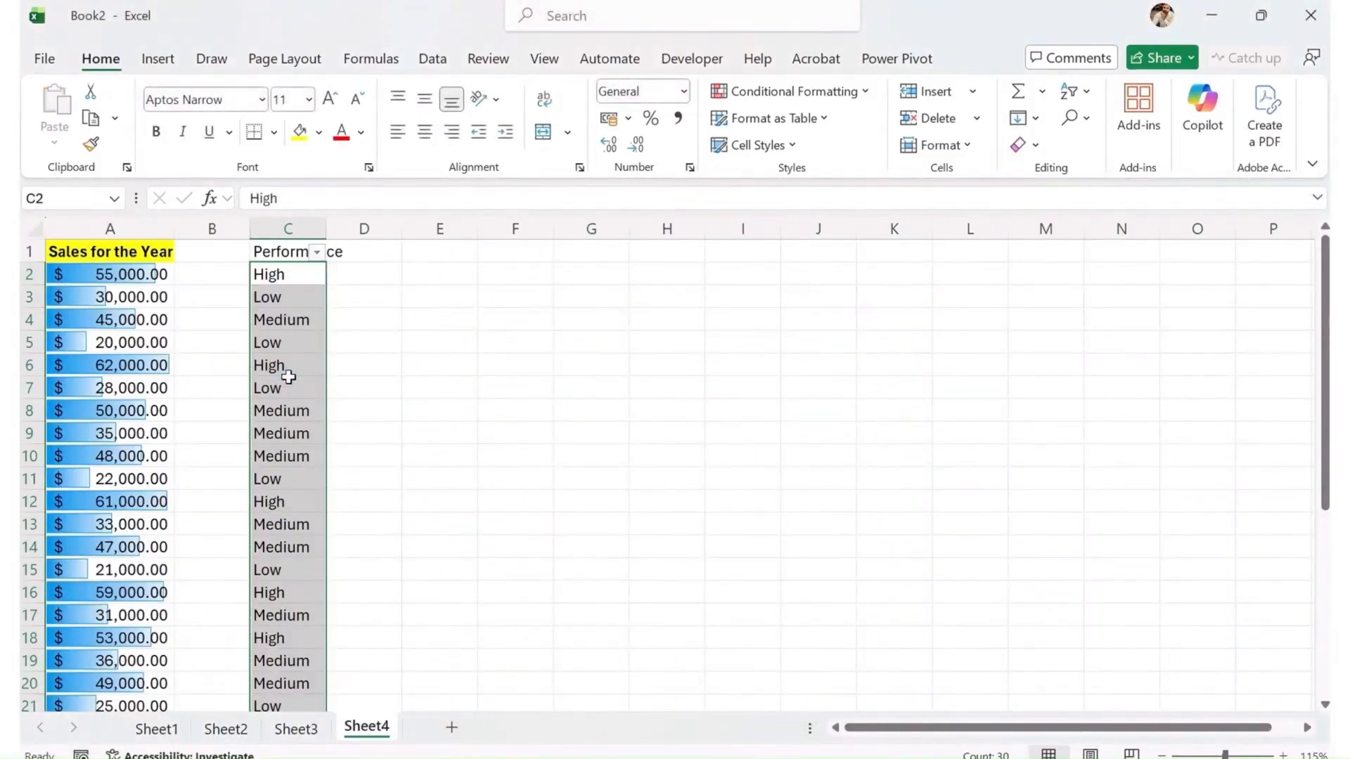
pyautogui.press('Down')
pyautogui.press('Down')
pyautogui.press('Down')
pyautogui.press('Up')
pyautogui.press('Up')
pyautogui.press('Up')
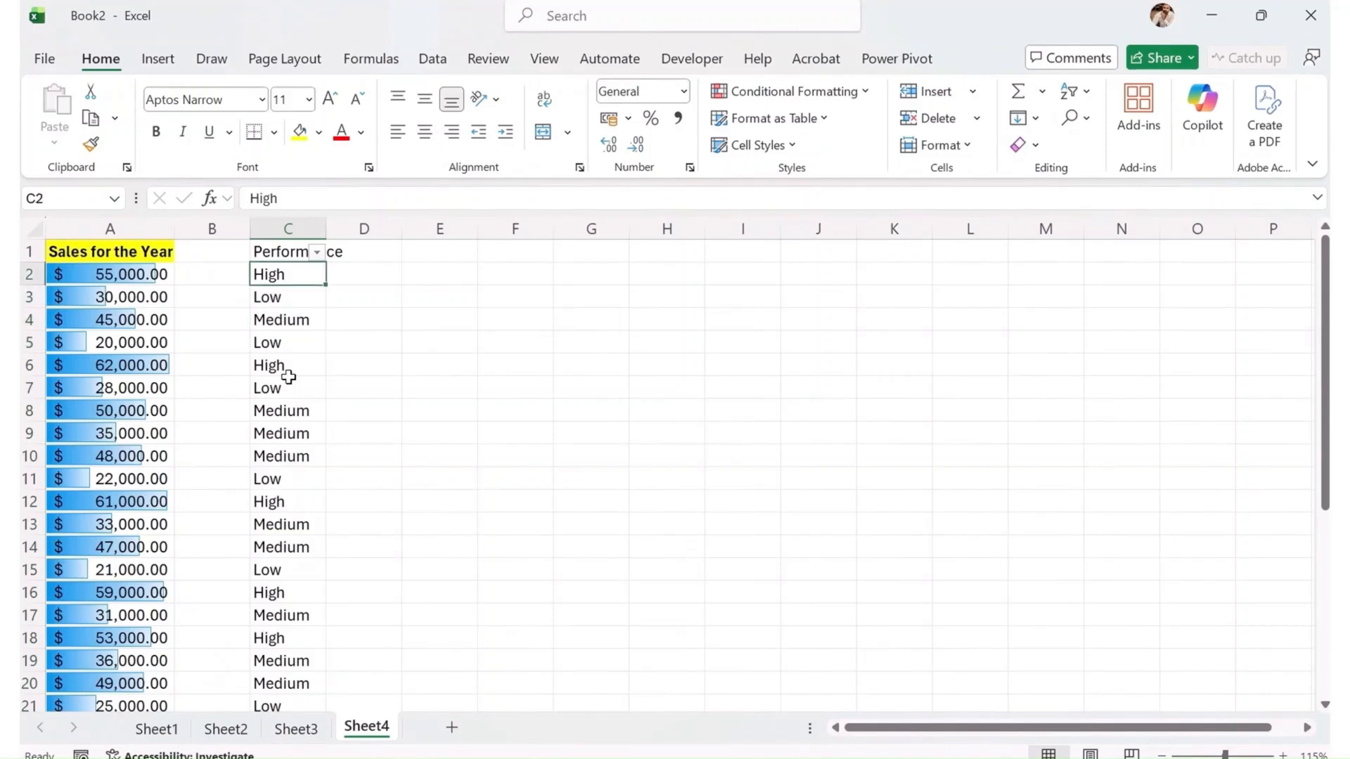
# Create a conditional formatting rule for C2:C31 that formats only cells with specific text containing "High".
pyautogui.hotkey('ctrl', 'shift', 'Down')
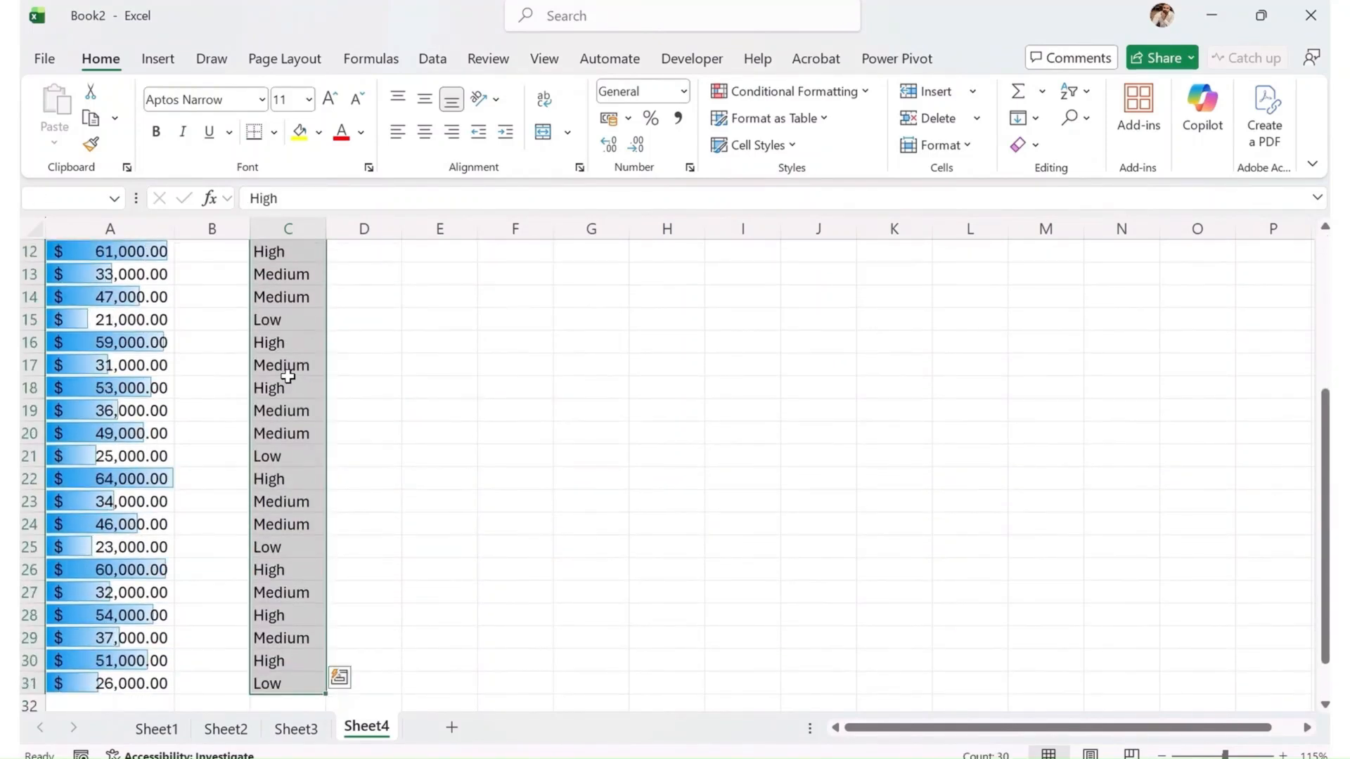
pyautogui.click(781, 91)
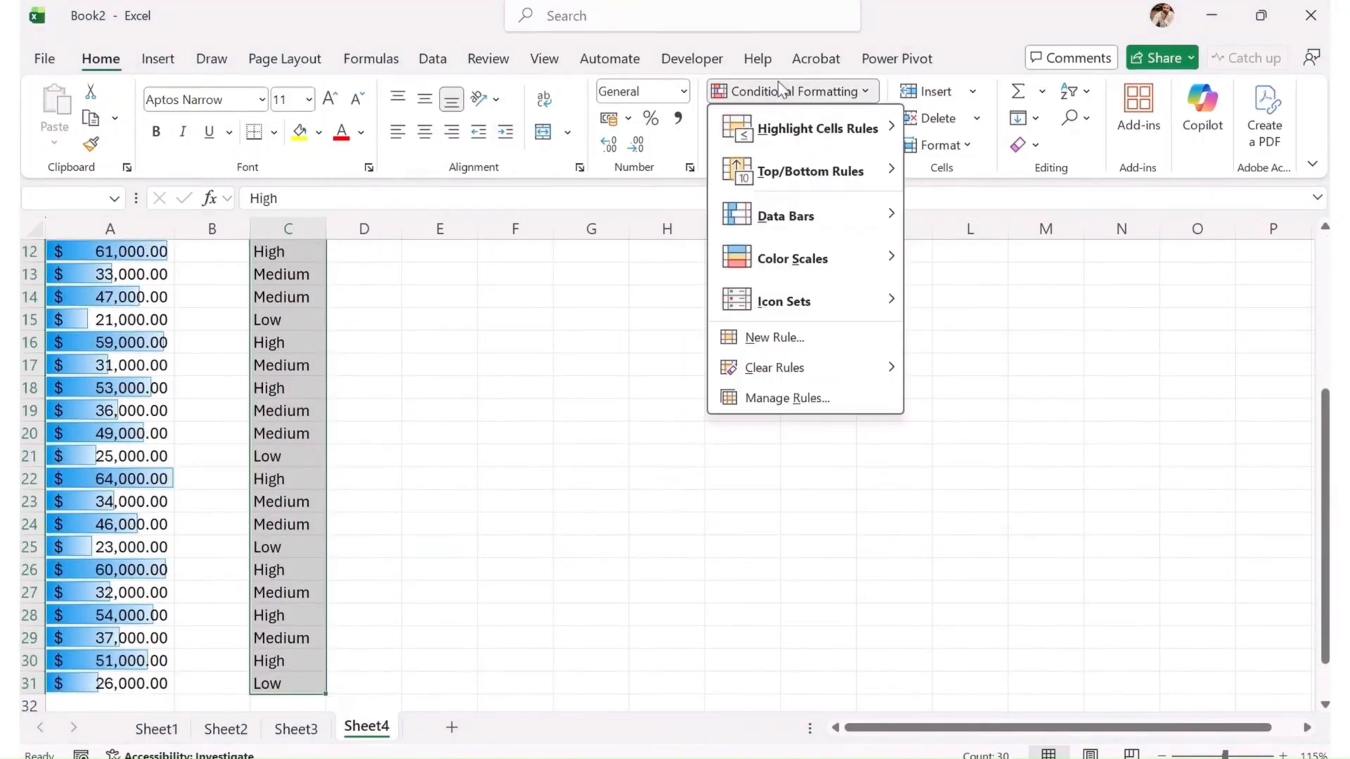
pyautogui.click(802, 344)
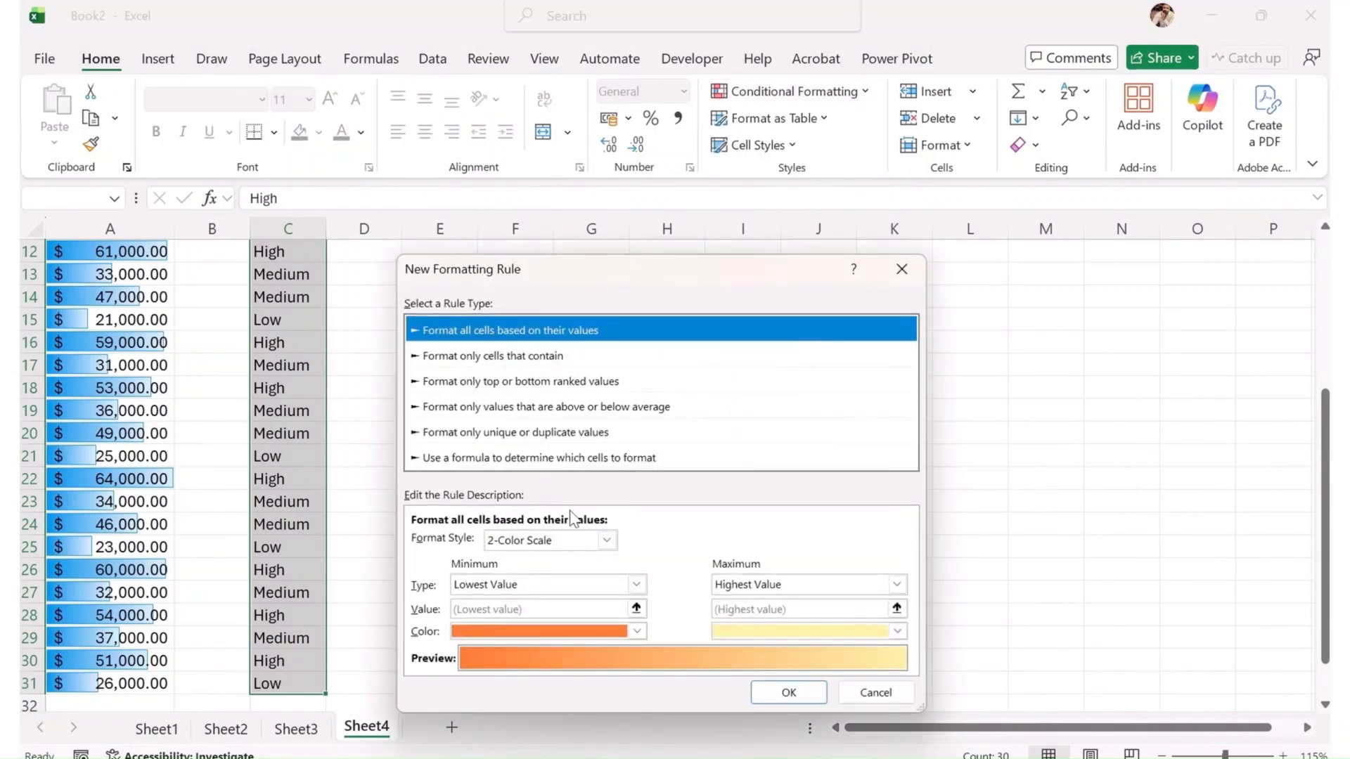
pyautogui.click(549, 540)
pyautogui.click(517, 383)
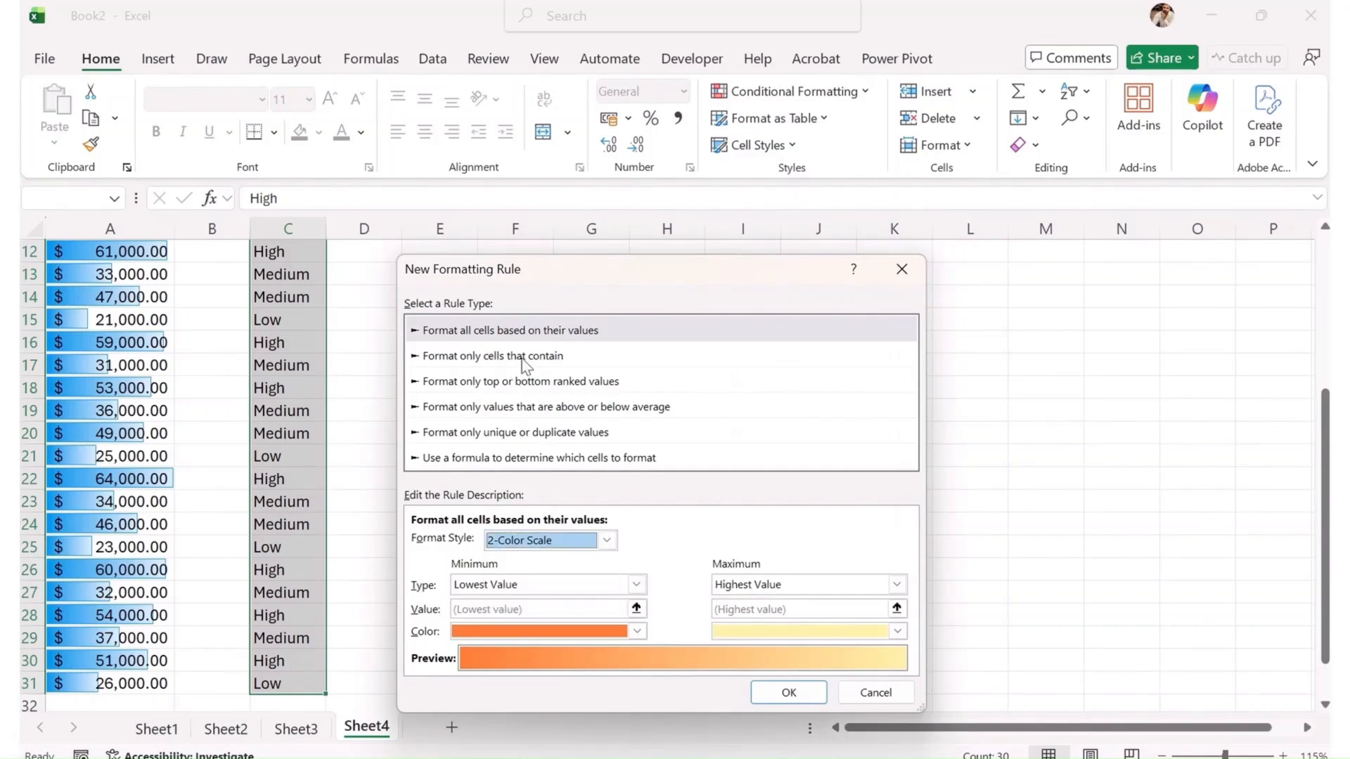
pyautogui.click(524, 358)
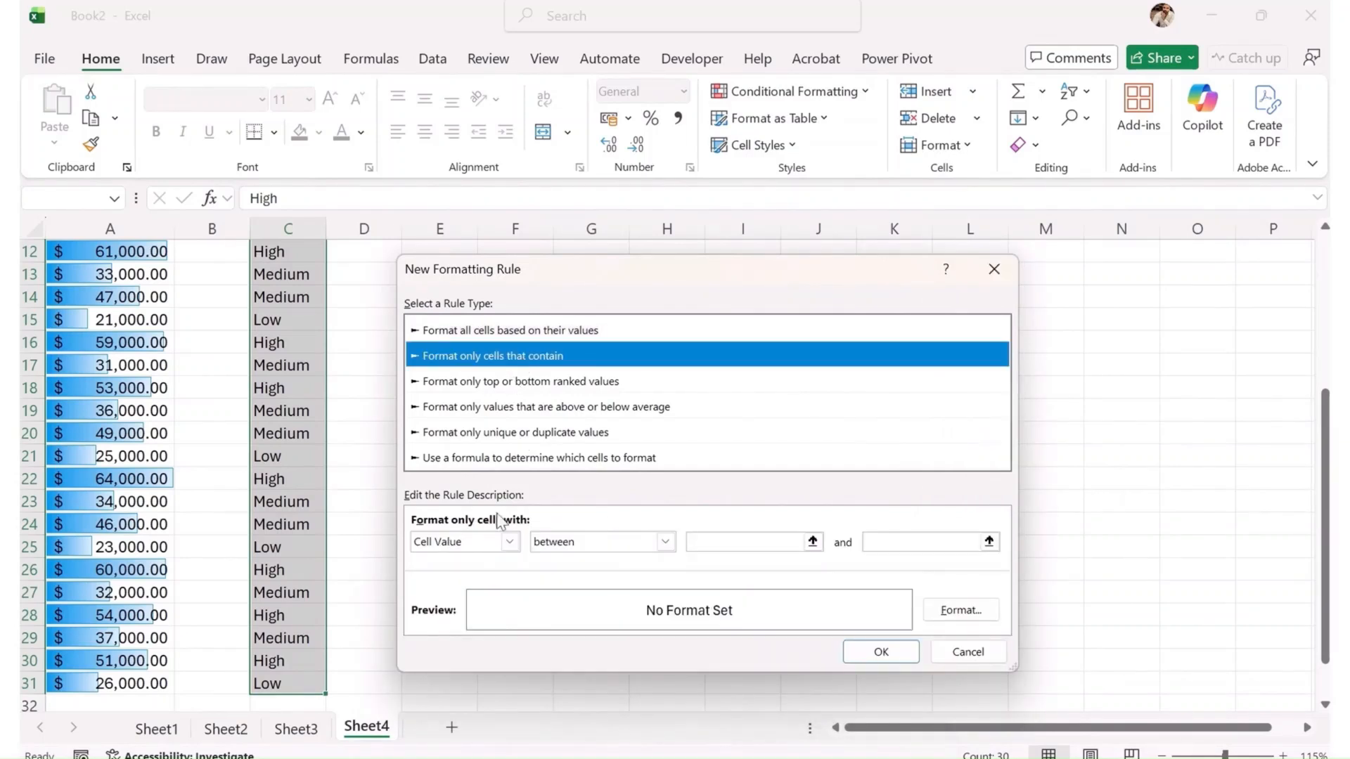
pyautogui.click(464, 543)
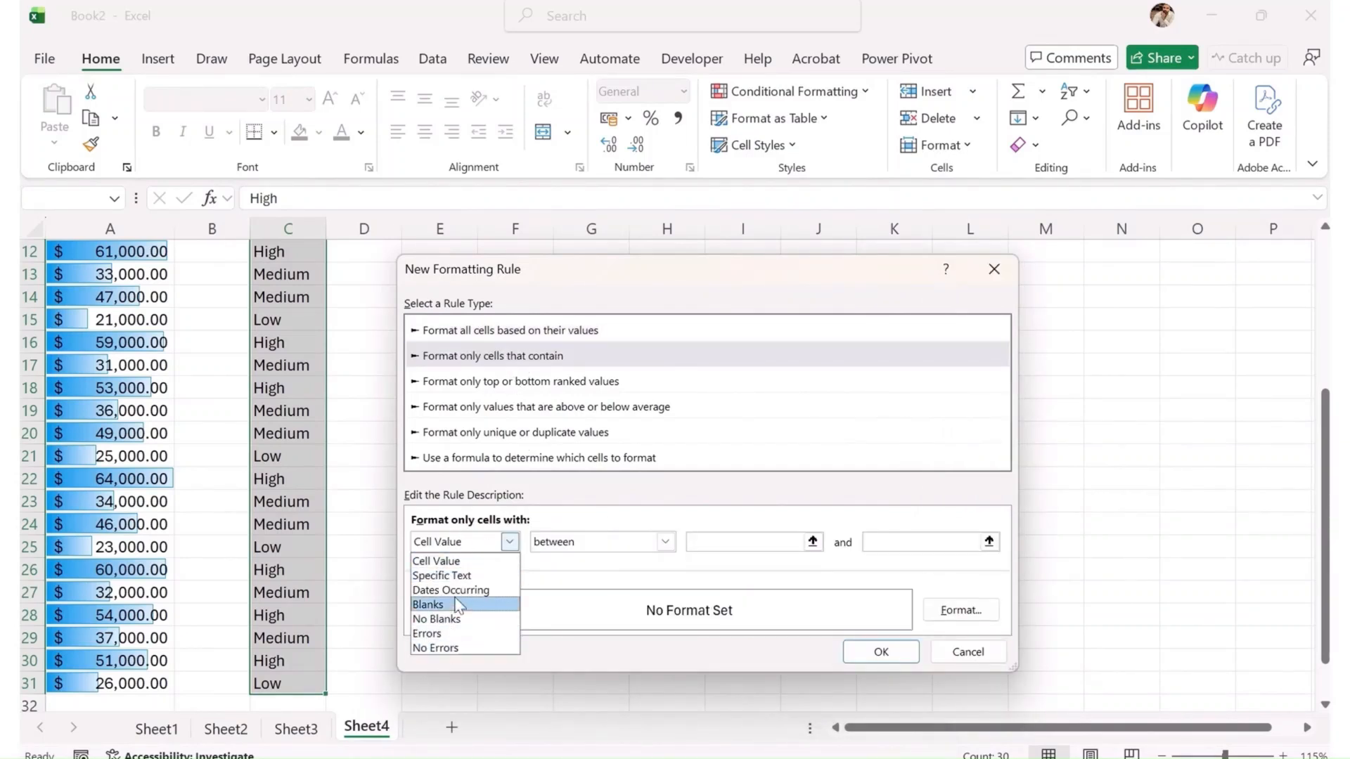
pyautogui.click(450, 576)
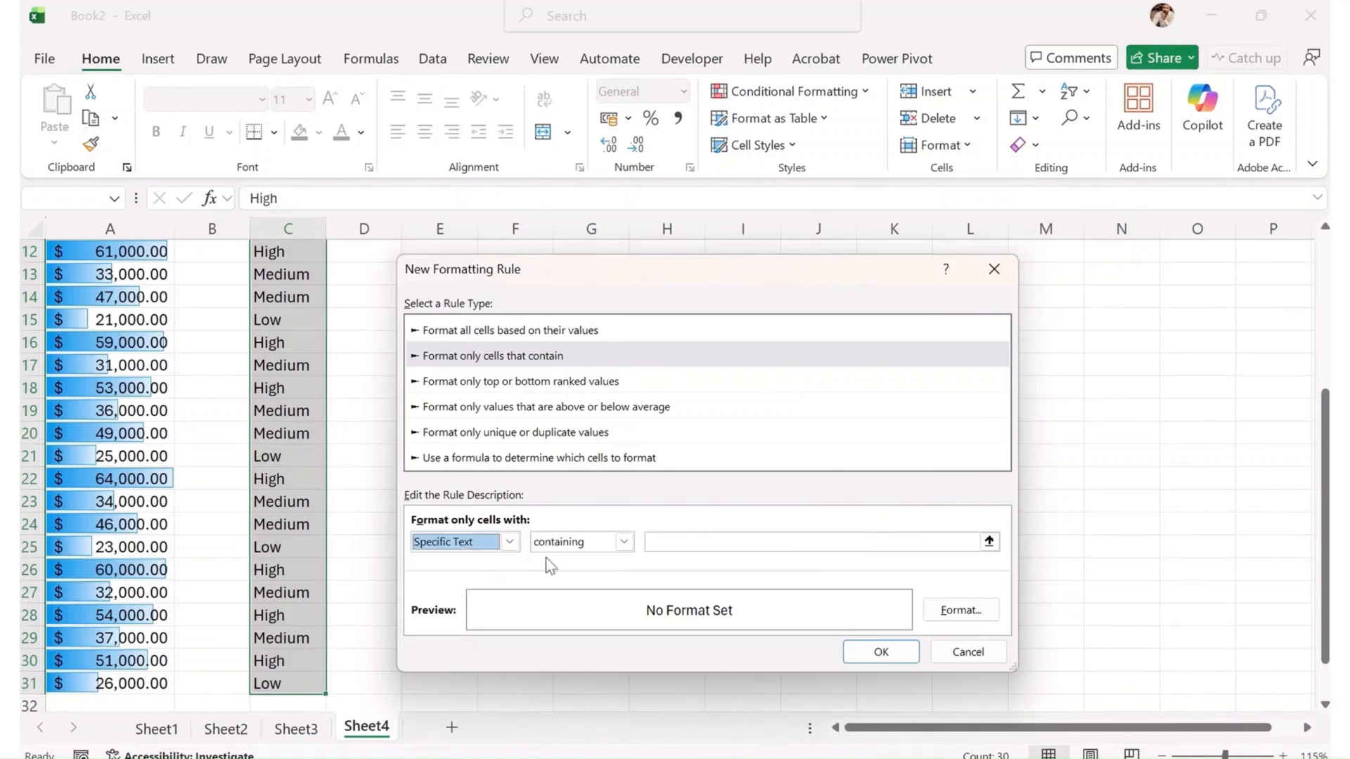
pyautogui.click(670, 541)
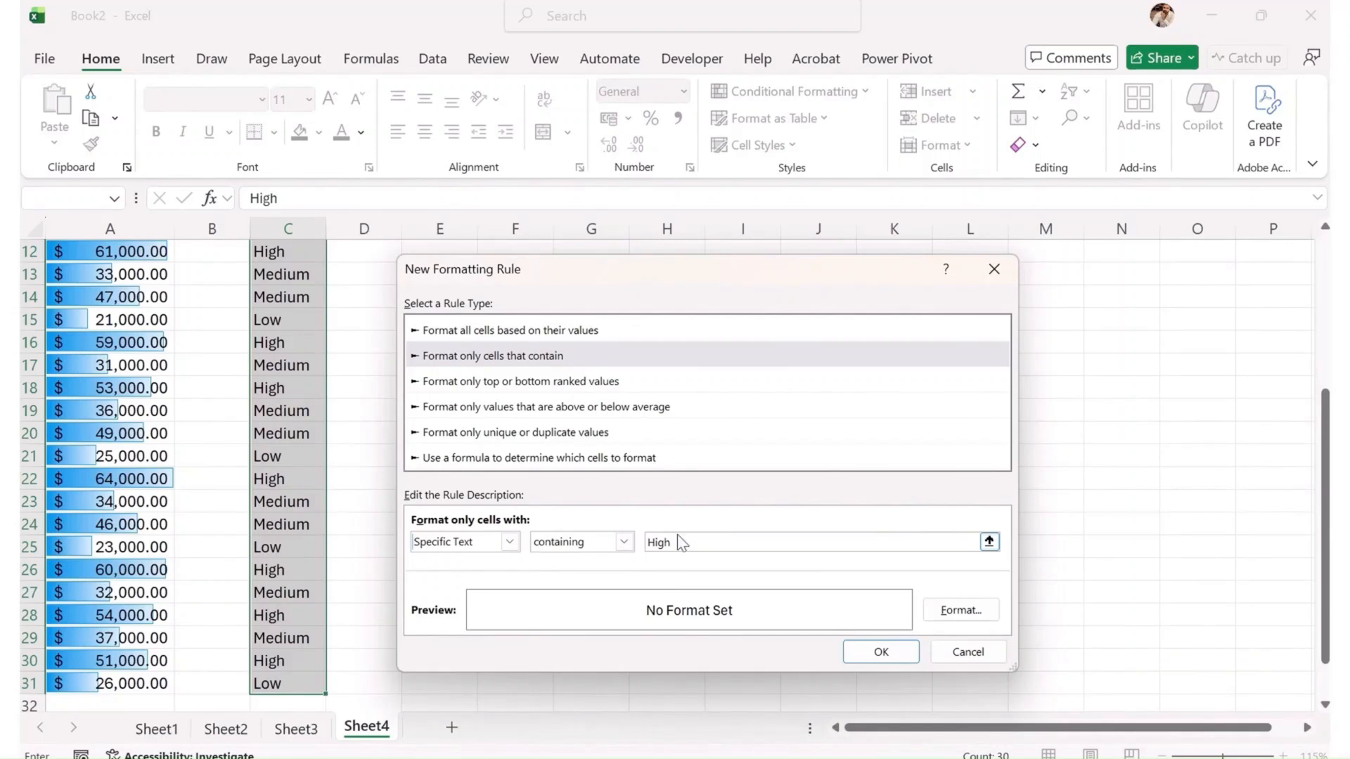
# Give the "High" rule a light green fill and apply it to the performance labels.
pyautogui.click(961, 612)
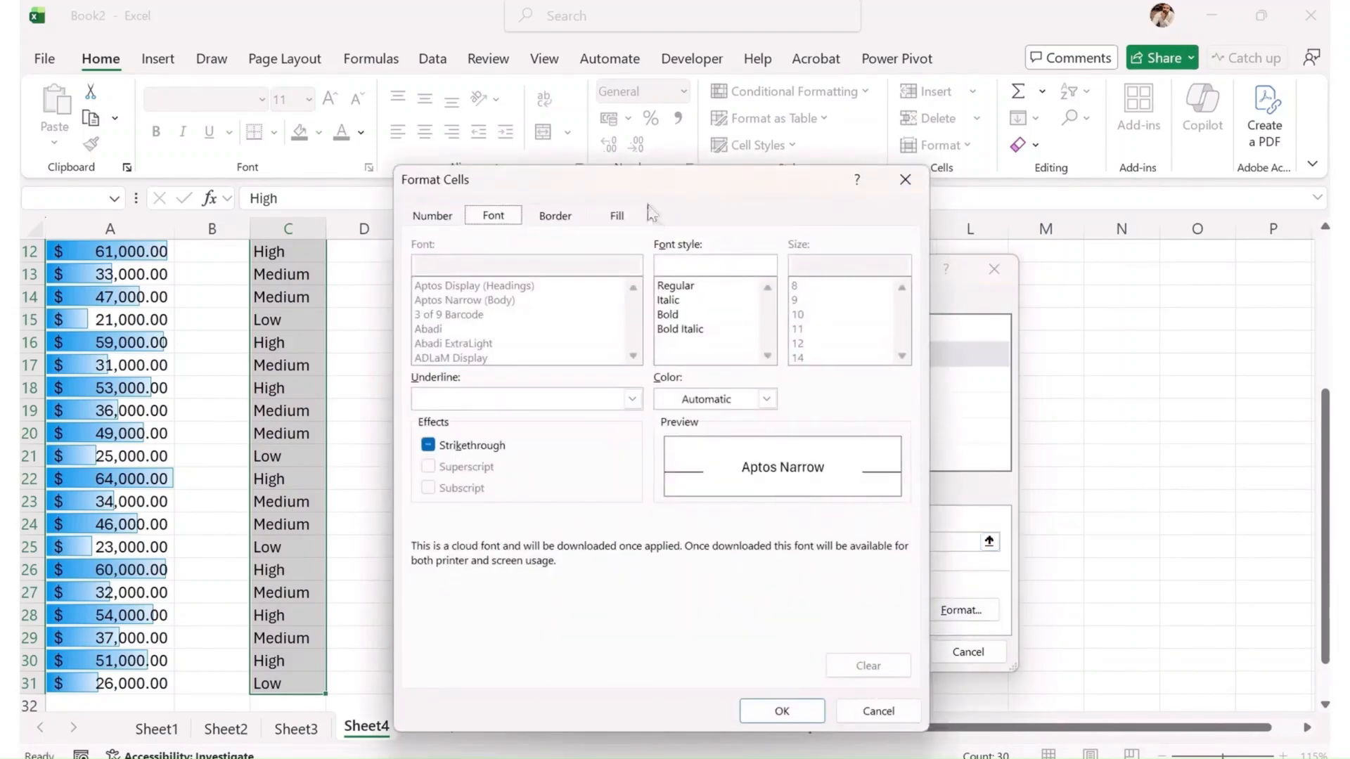
pyautogui.click(612, 218)
pyautogui.click(544, 331)
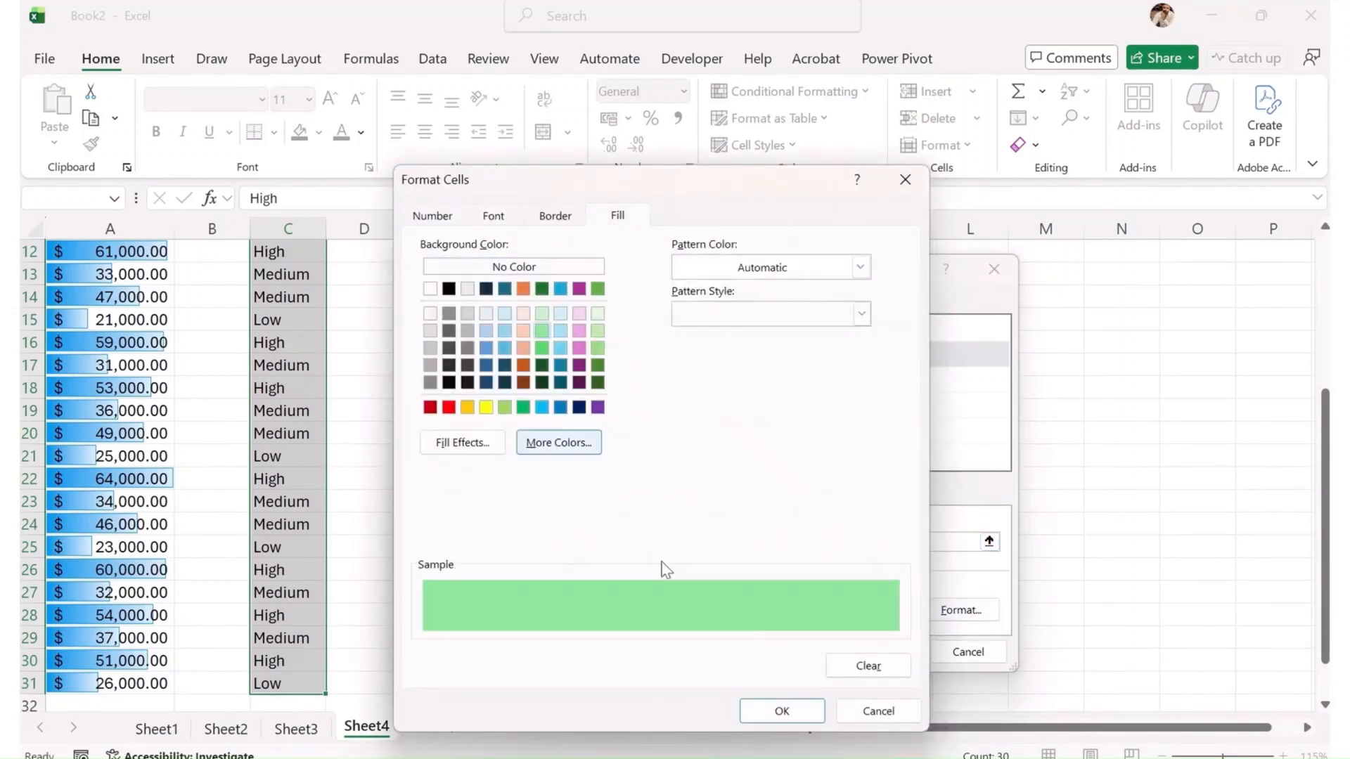
pyautogui.click(782, 711)
pyautogui.click(878, 650)
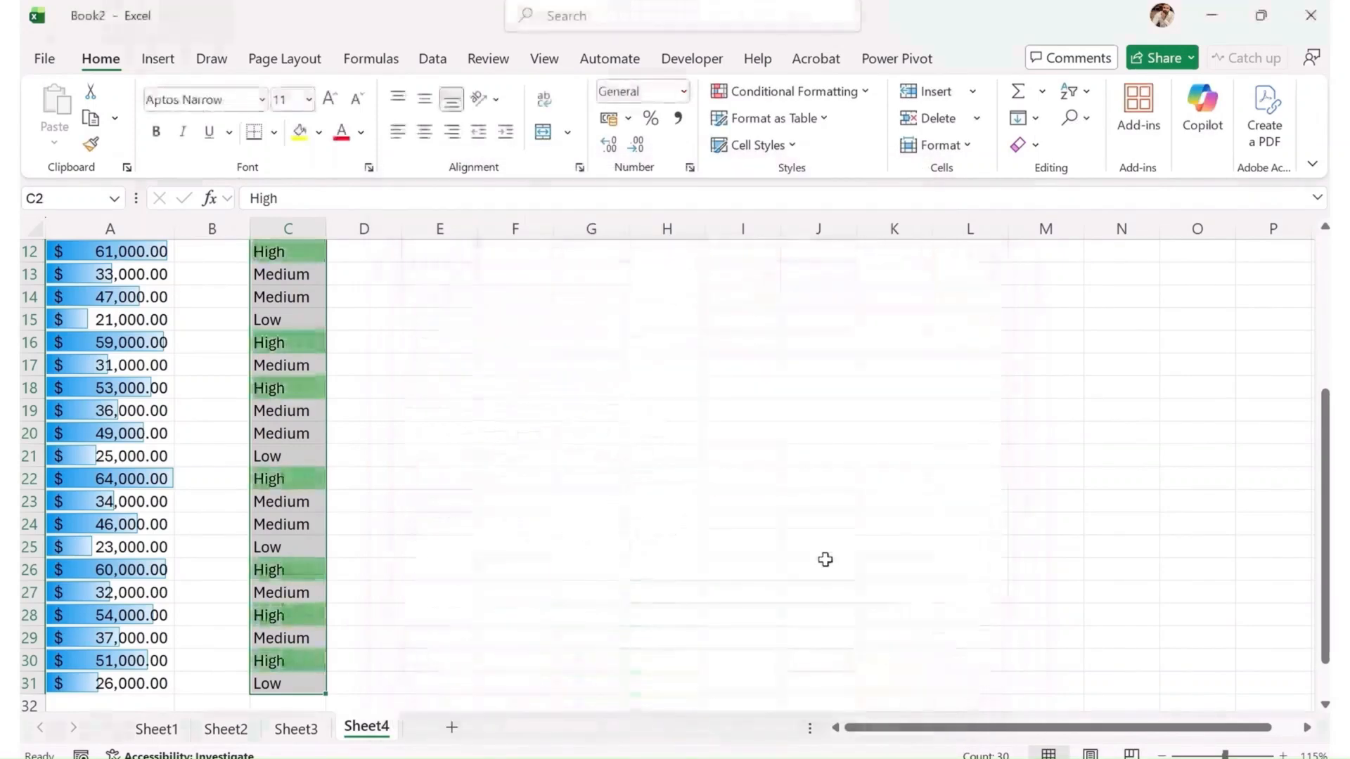
# Create another conditional formatting rule for C2:C31 that formats only cells with specific text containing "Medium".
pyautogui.click(834, 92)
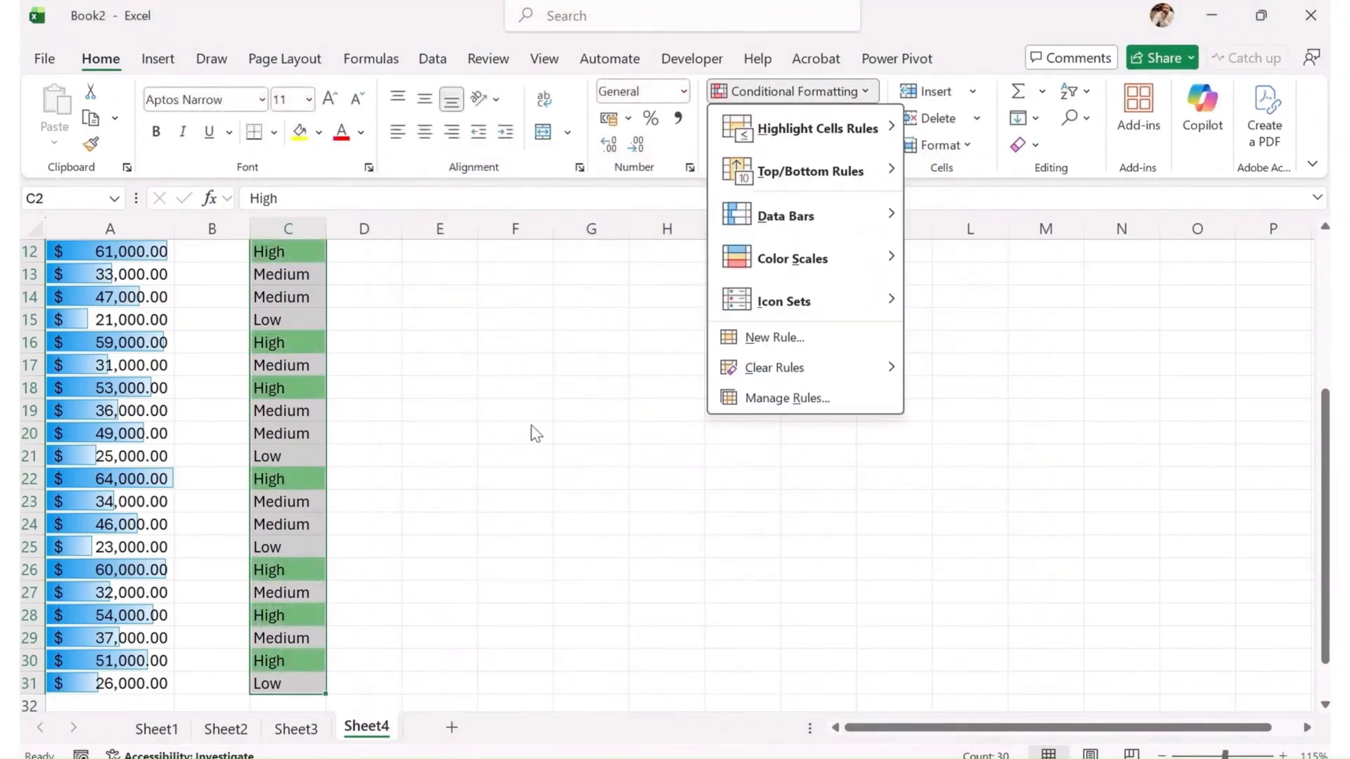
pyautogui.click(776, 340)
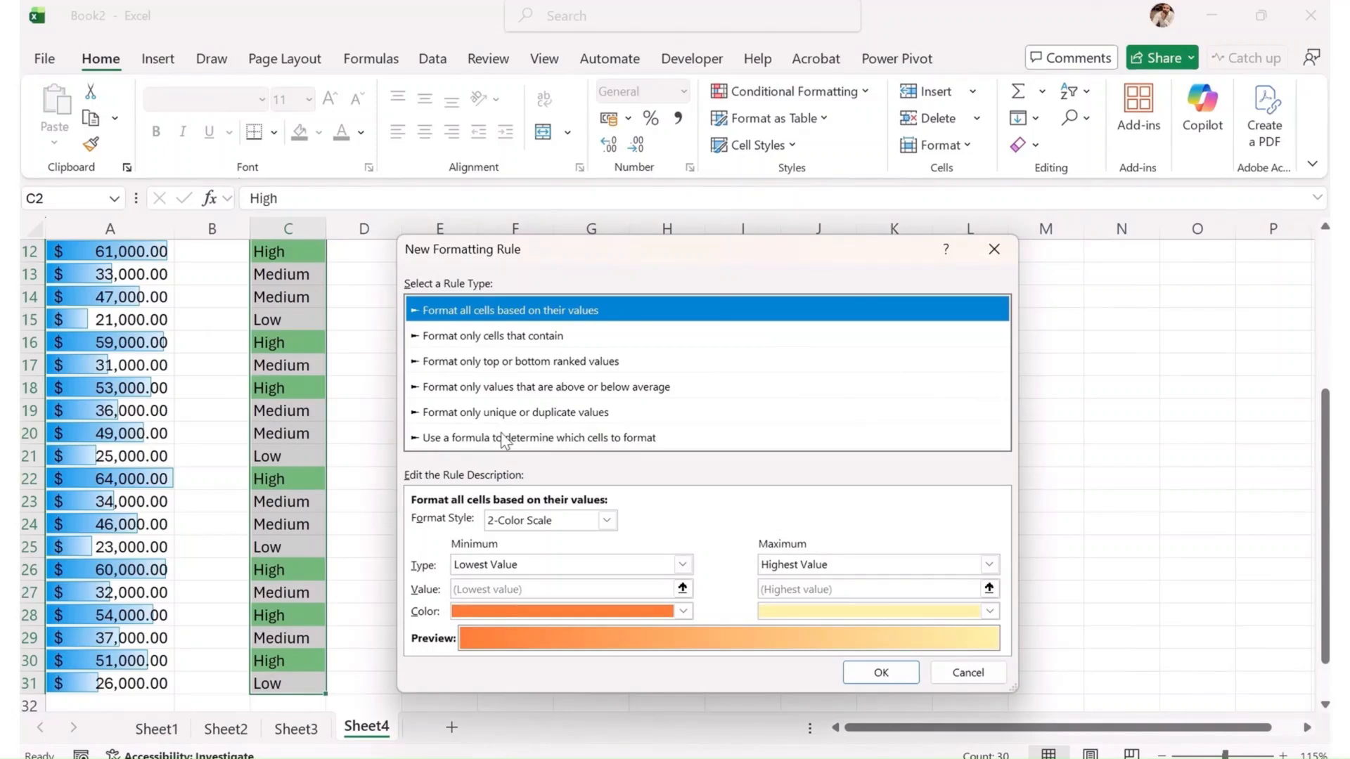
pyautogui.click(504, 338)
pyautogui.click(475, 523)
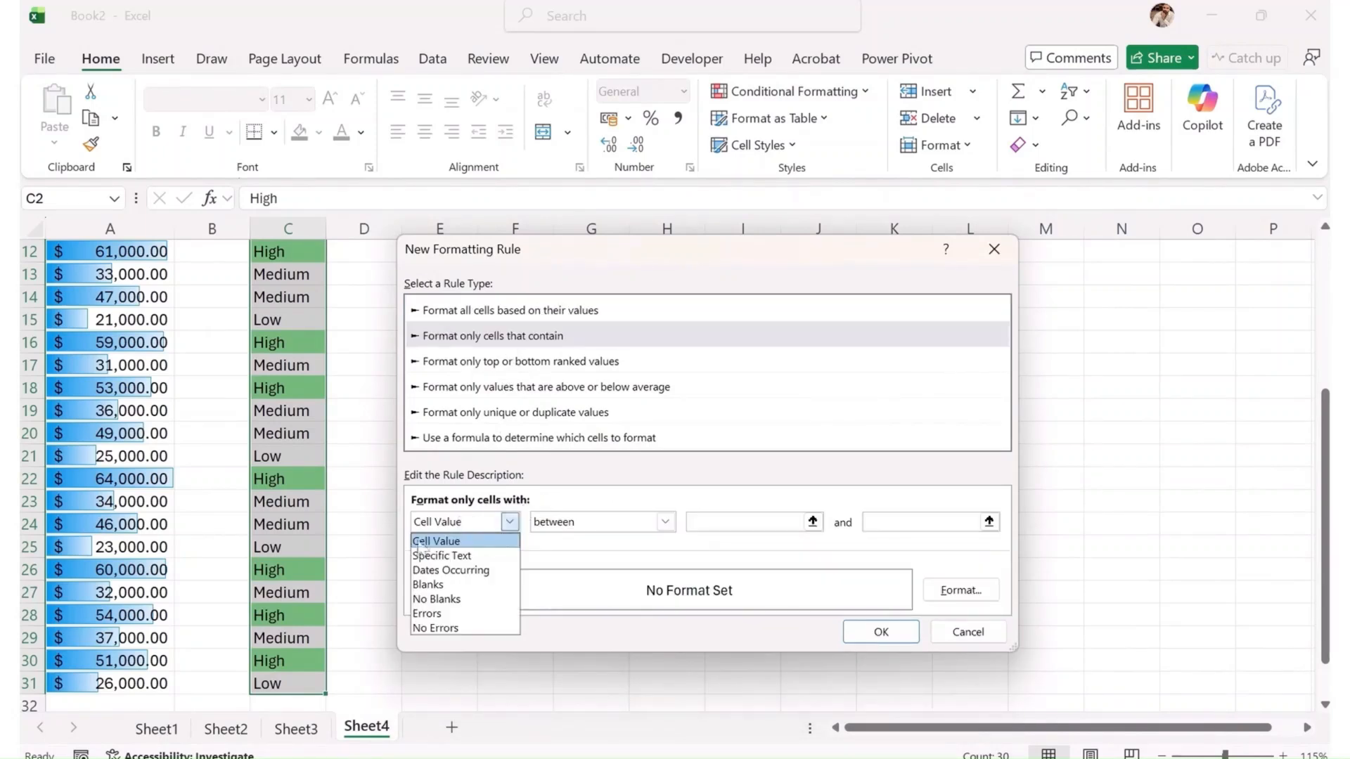
pyautogui.click(443, 552)
pyautogui.click(581, 522)
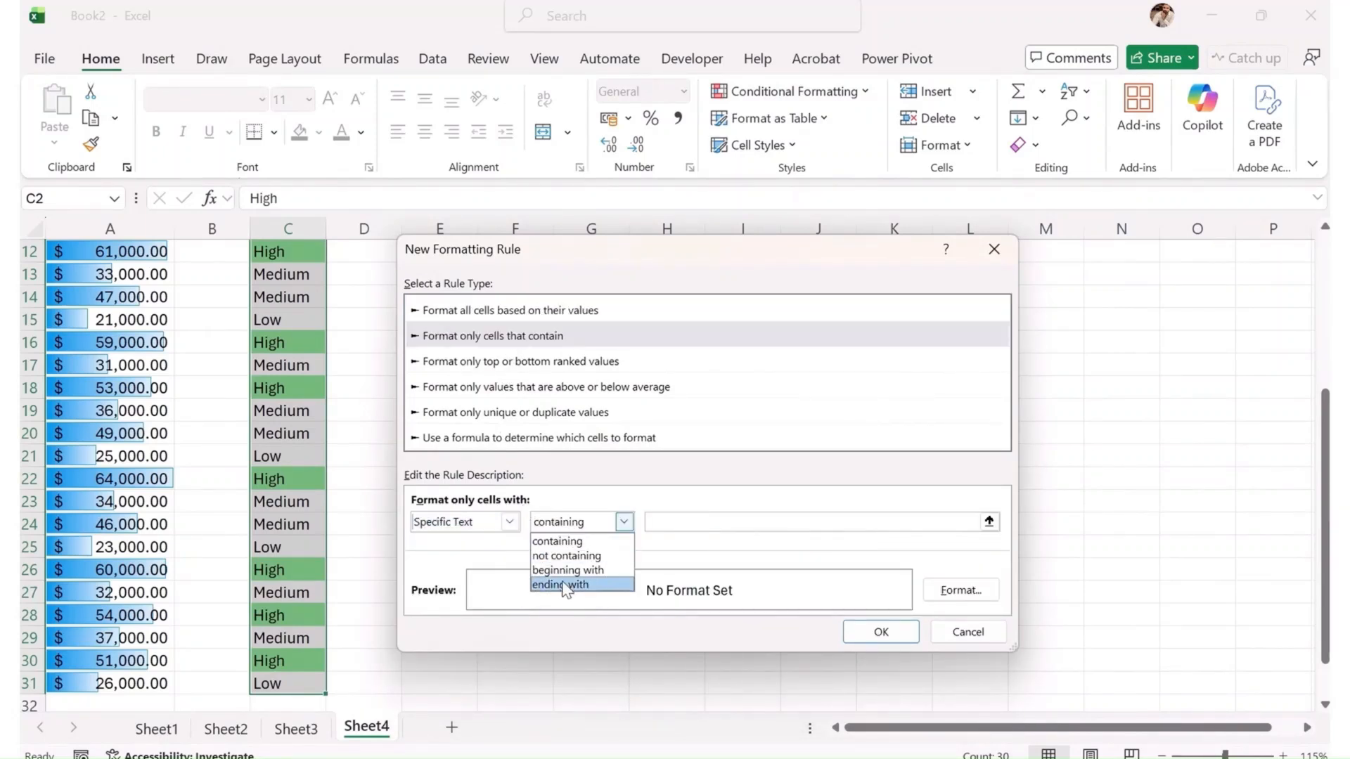
pyautogui.click(571, 540)
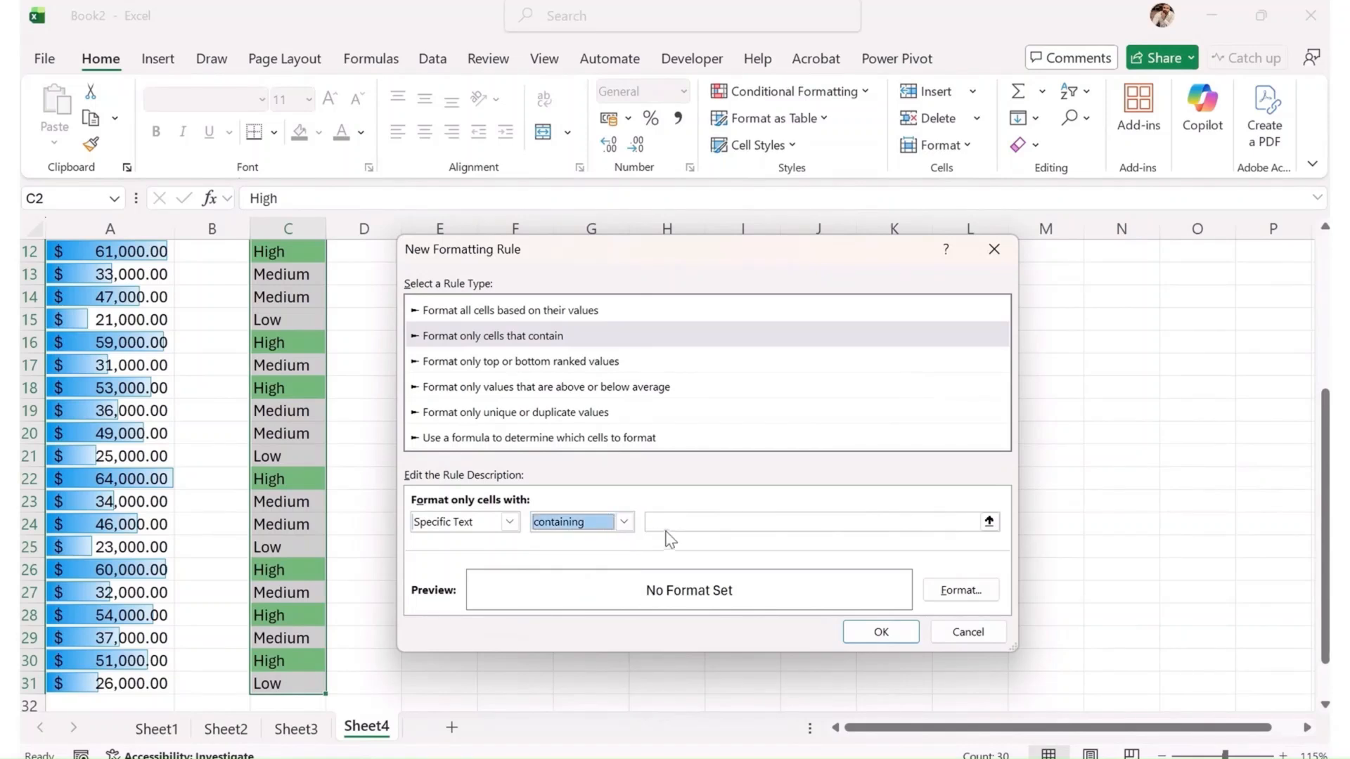
pyautogui.click(668, 524)
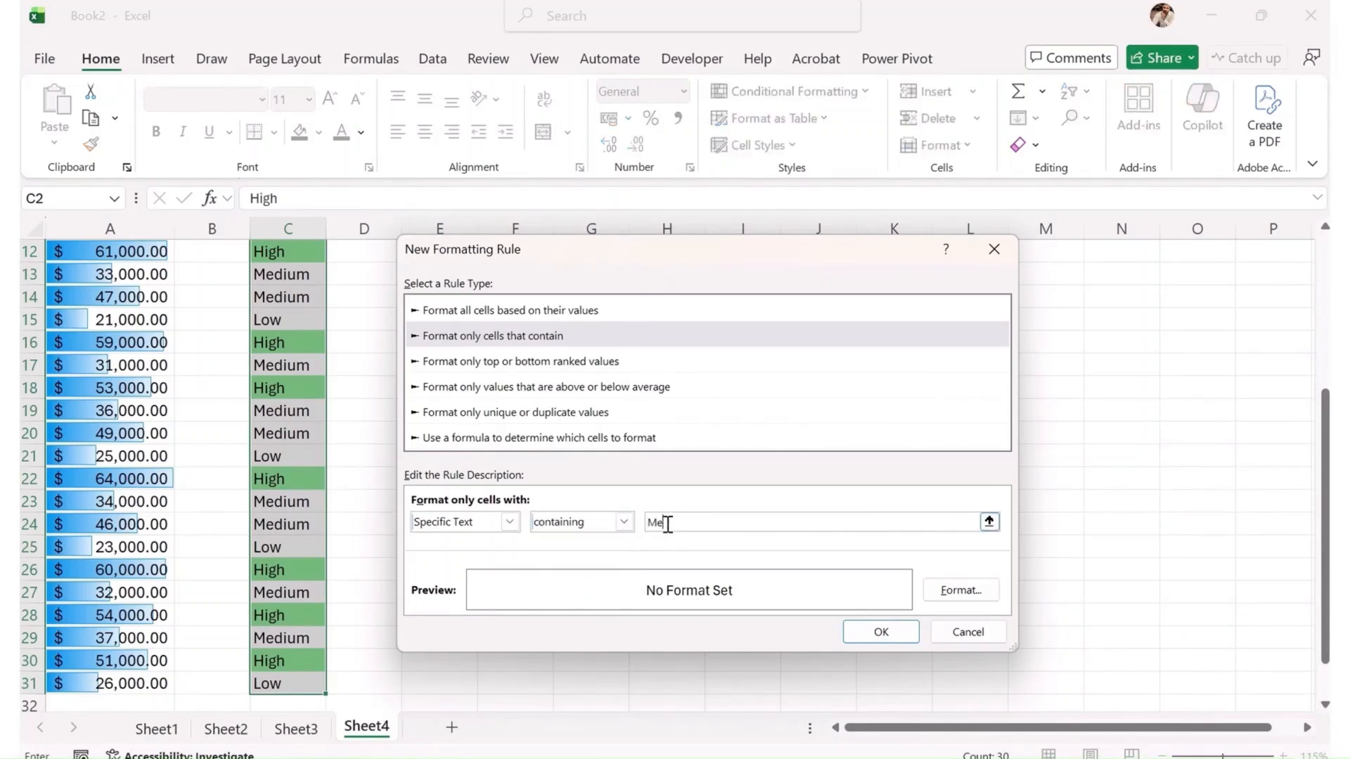
# Give the "Medium" rule a bright red fill and apply it to the performance labels.
pyautogui.click(952, 592)
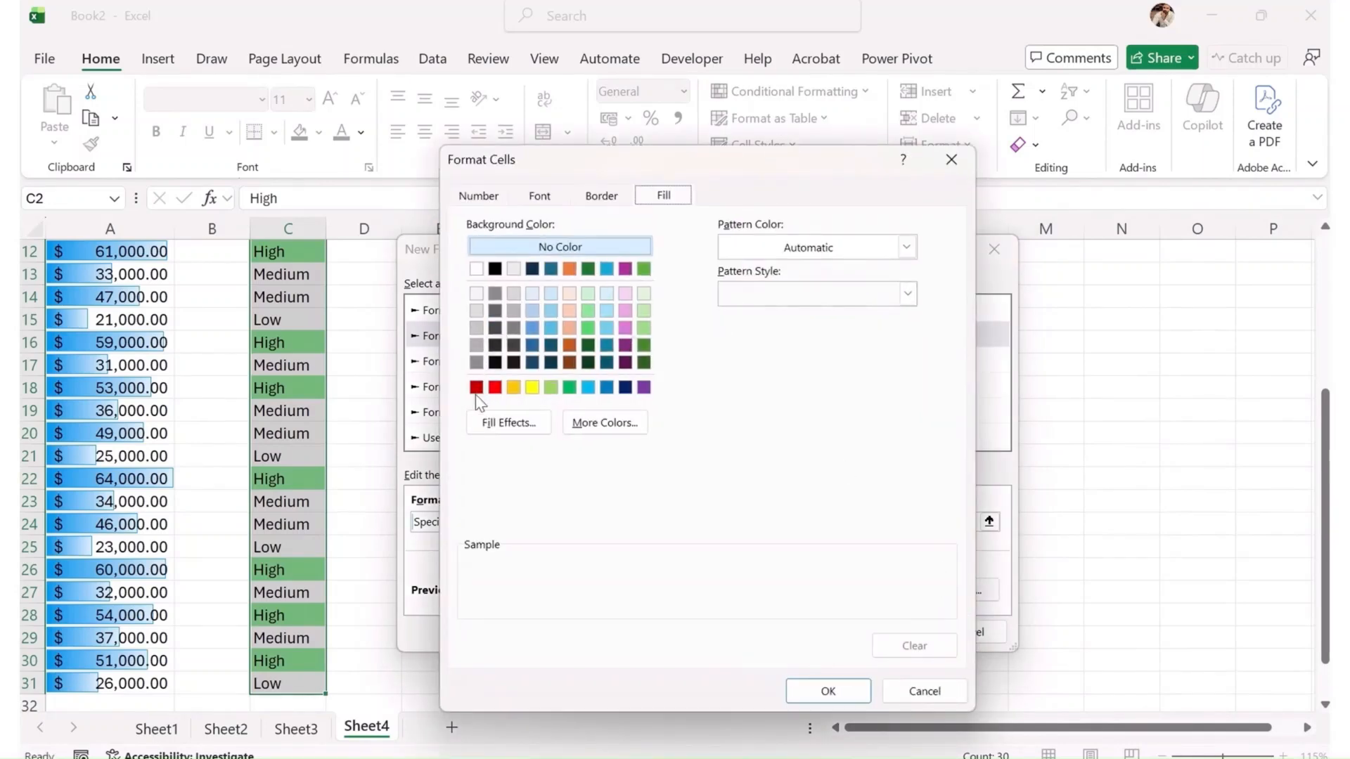
pyautogui.click(495, 386)
pyautogui.click(823, 691)
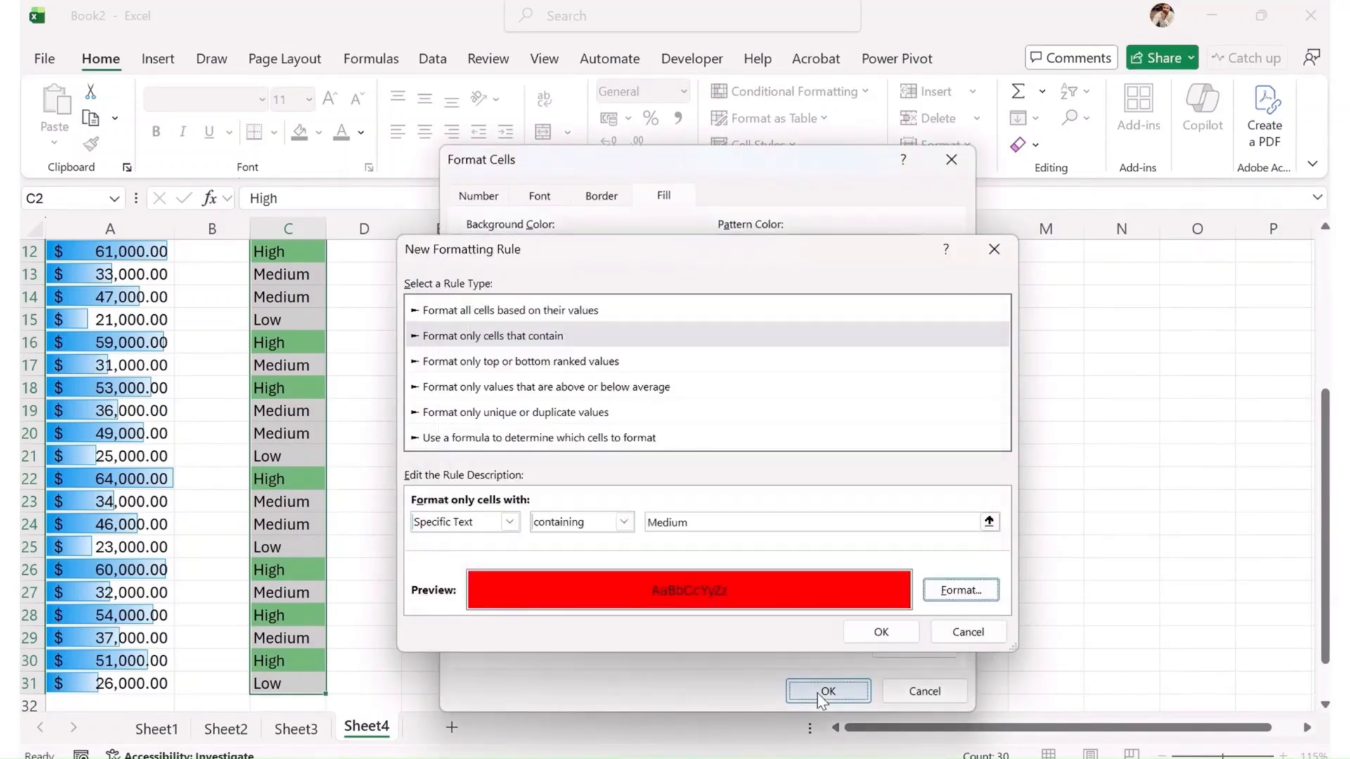
pyautogui.click(878, 626)
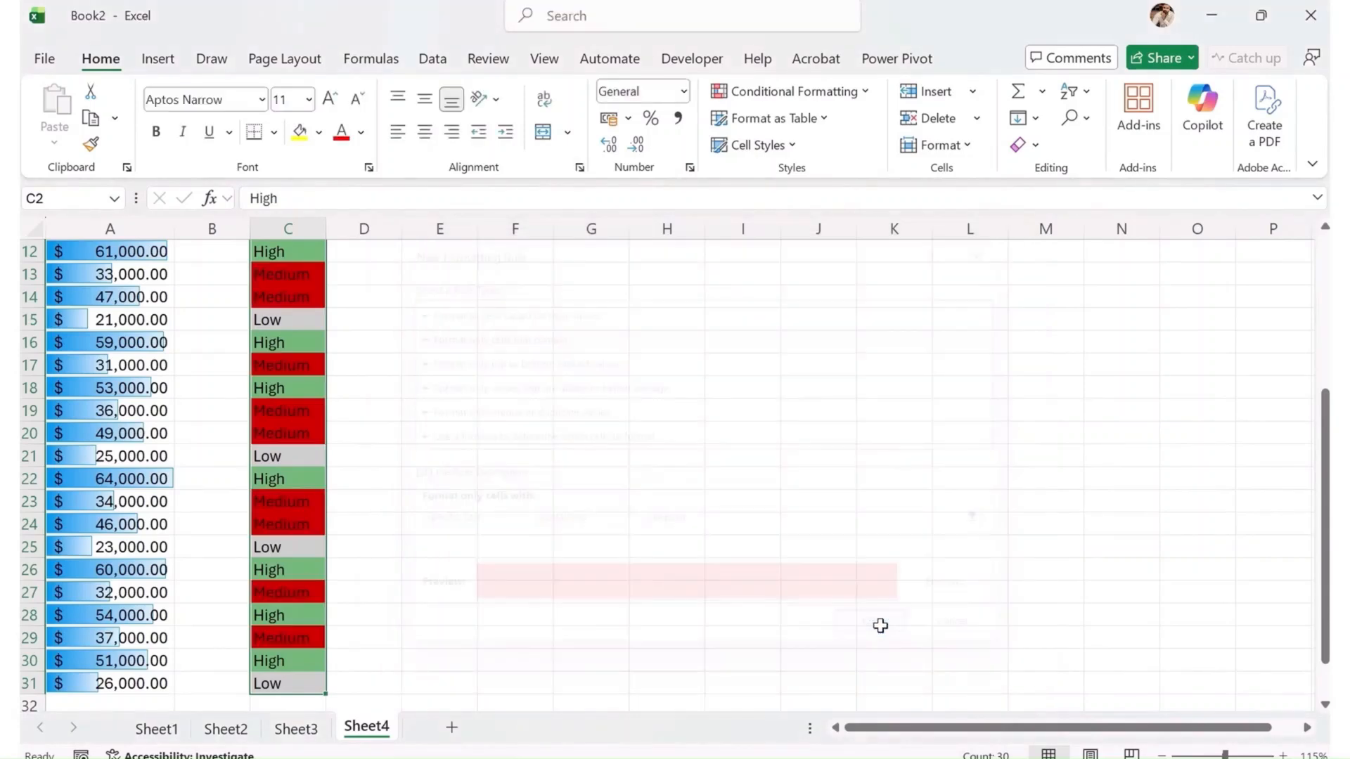
# Create a third conditional formatting rule for C2:C31 that formats only cells with specific text containing "Low".
pyautogui.click(836, 97)
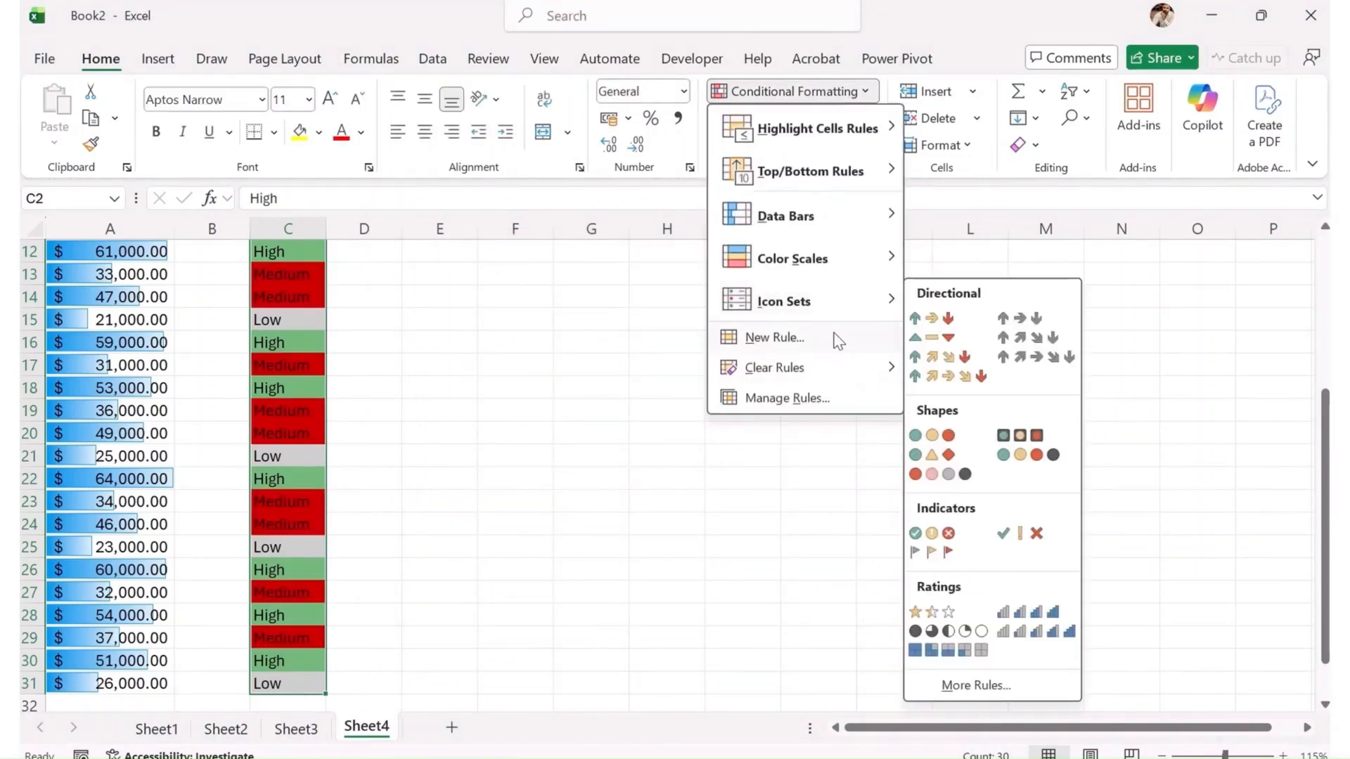
pyautogui.click(836, 343)
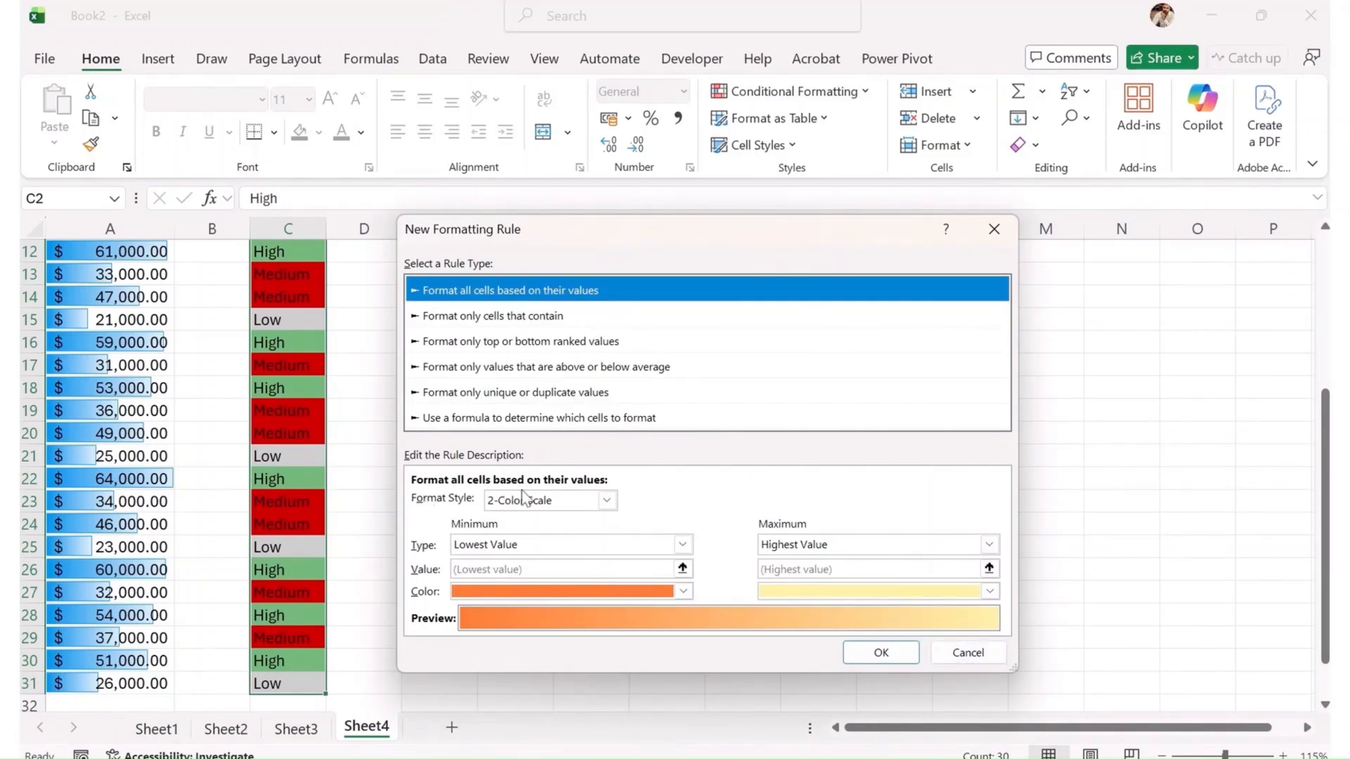
pyautogui.click(520, 318)
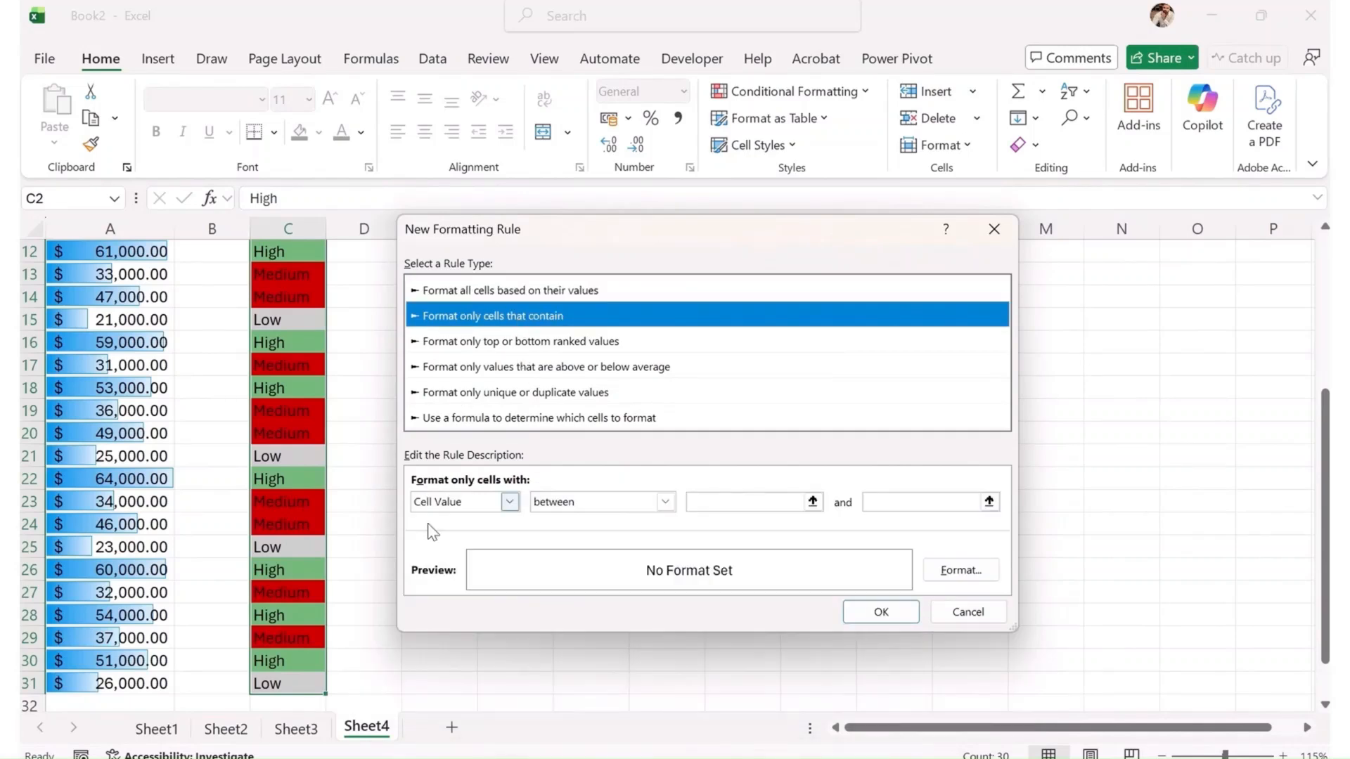
pyautogui.click(452, 502)
pyautogui.click(442, 536)
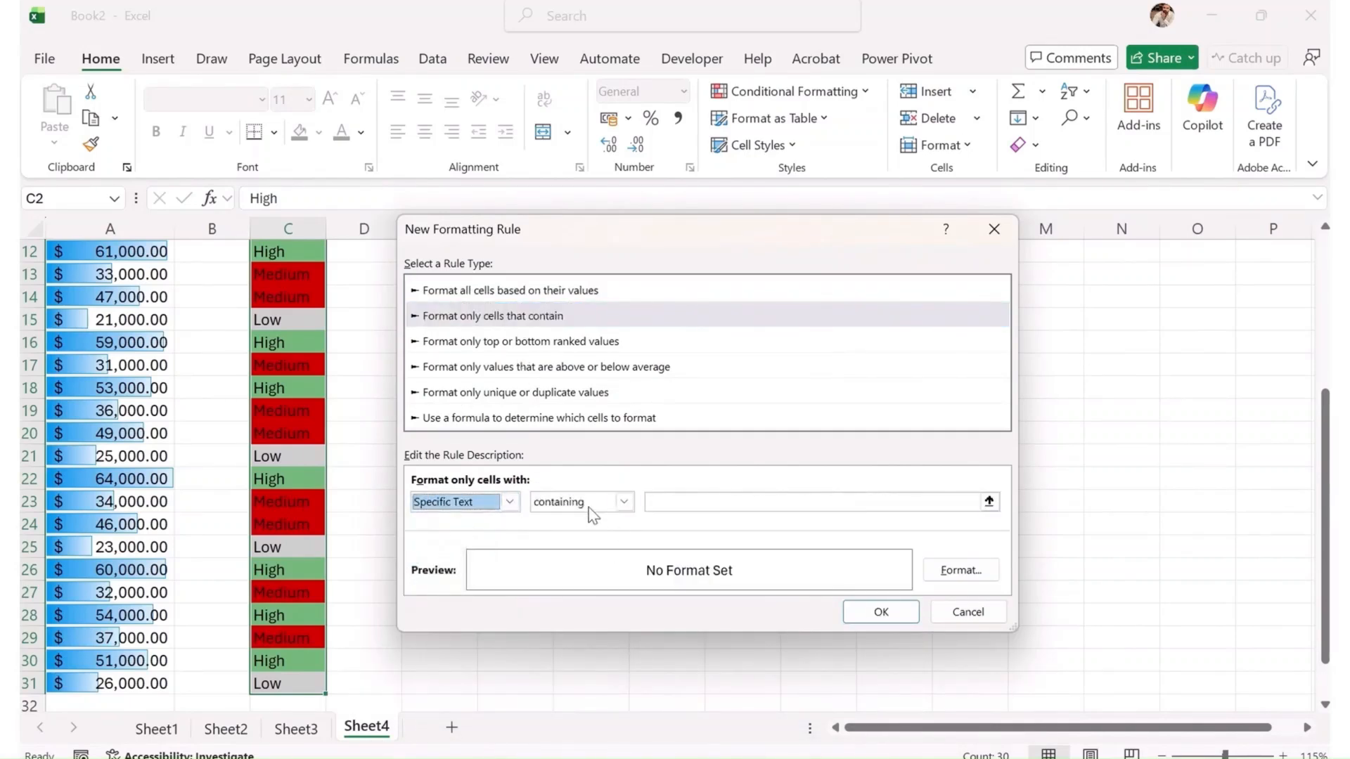
pyautogui.click(624, 501)
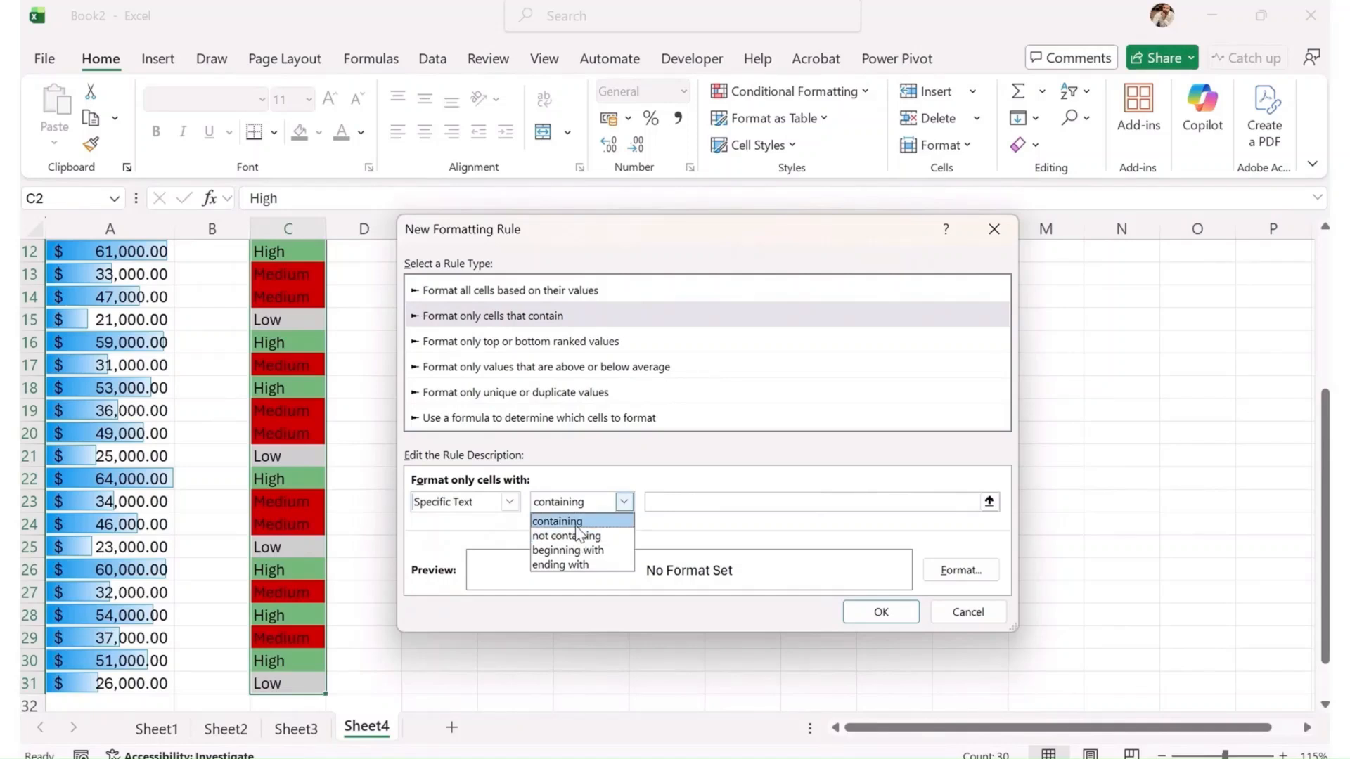
pyautogui.click(581, 521)
pyautogui.click(690, 502)
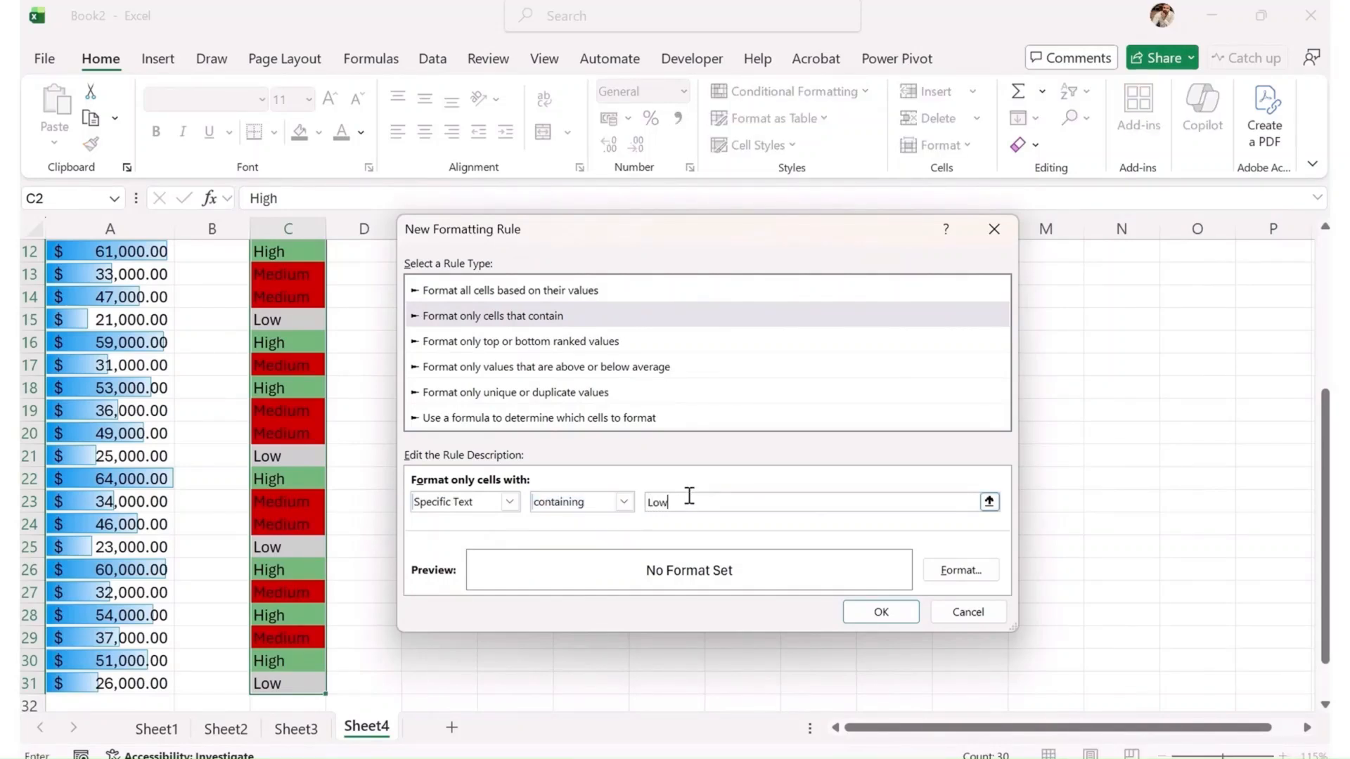
# Give the "Low" rule a bright red fill, apply it, and check the colored labels down column C.
pyautogui.click(961, 570)
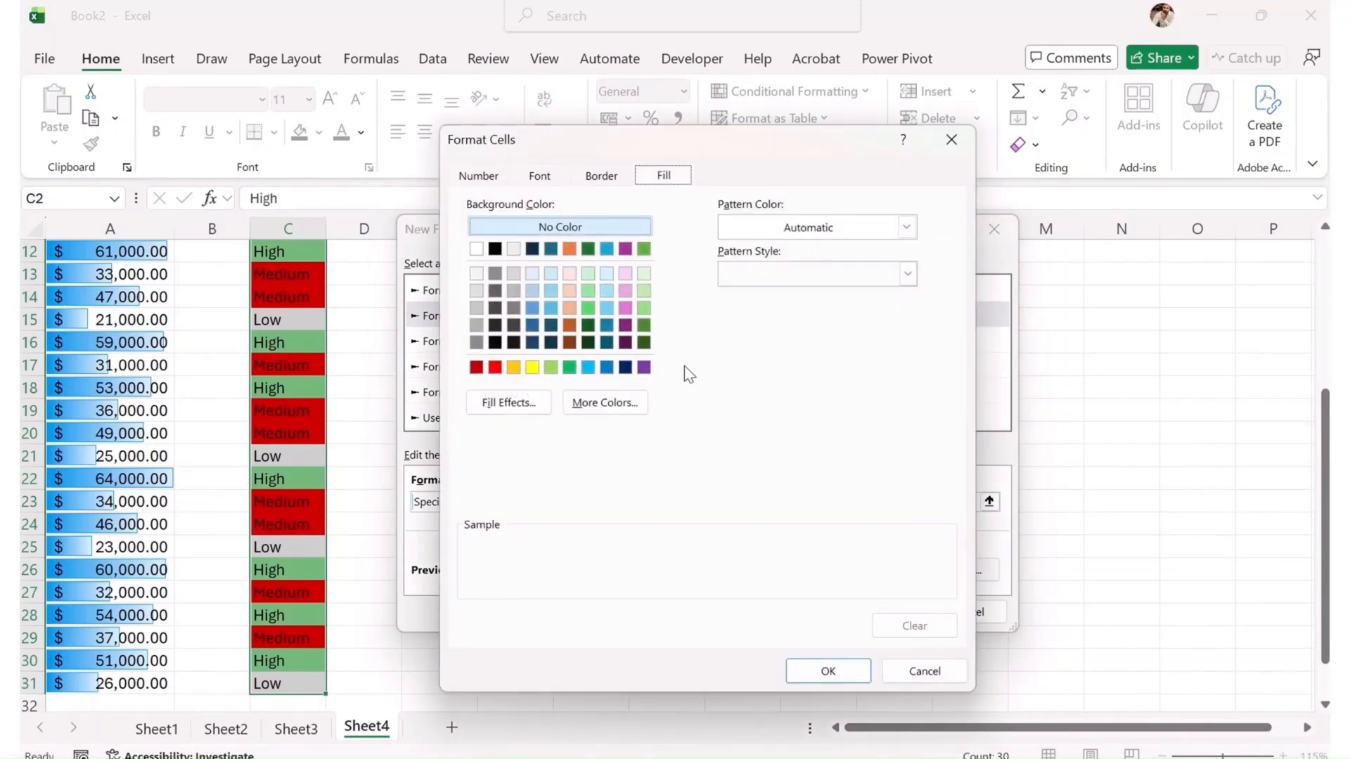
pyautogui.click(495, 367)
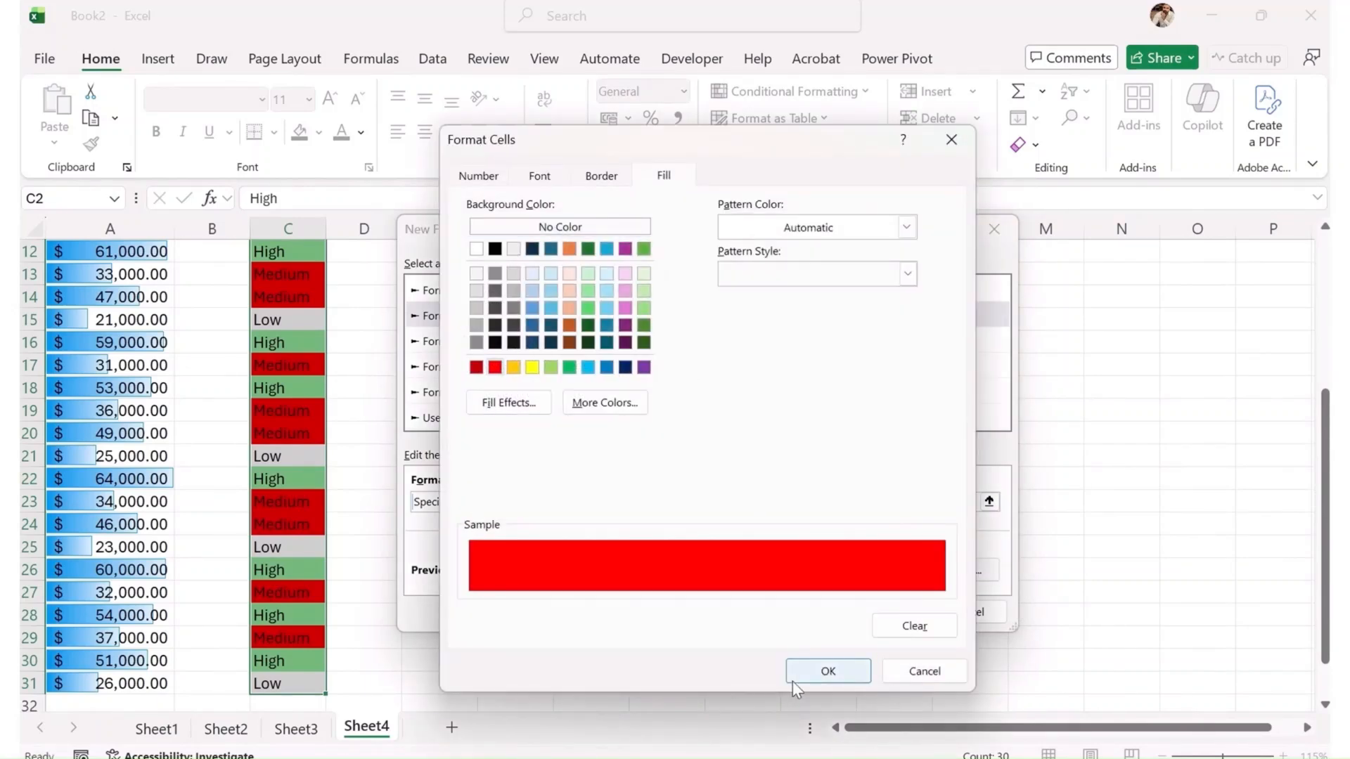
pyautogui.click(827, 672)
pyautogui.click(894, 622)
pyautogui.click(307, 432)
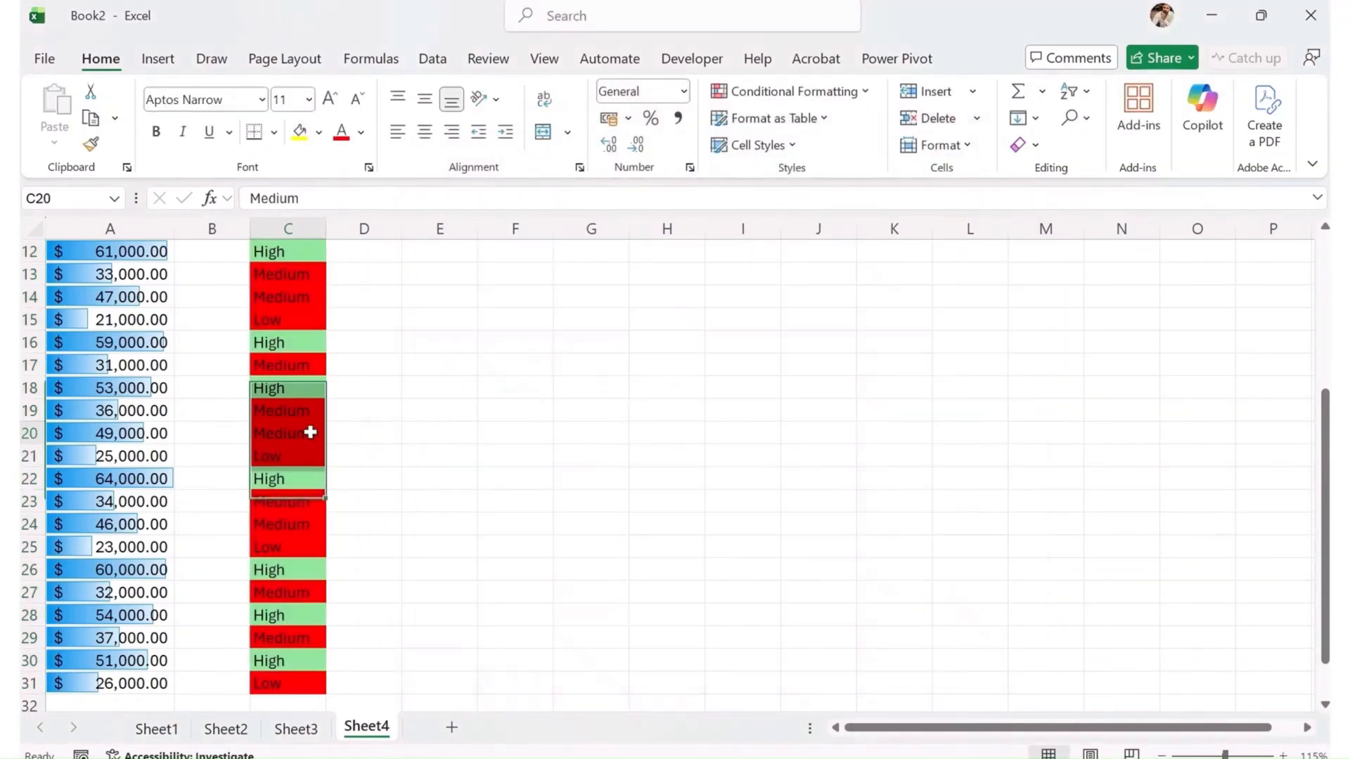
pyautogui.scroll(-2, 312, 532)
pyautogui.scroll(6, 307, 555)
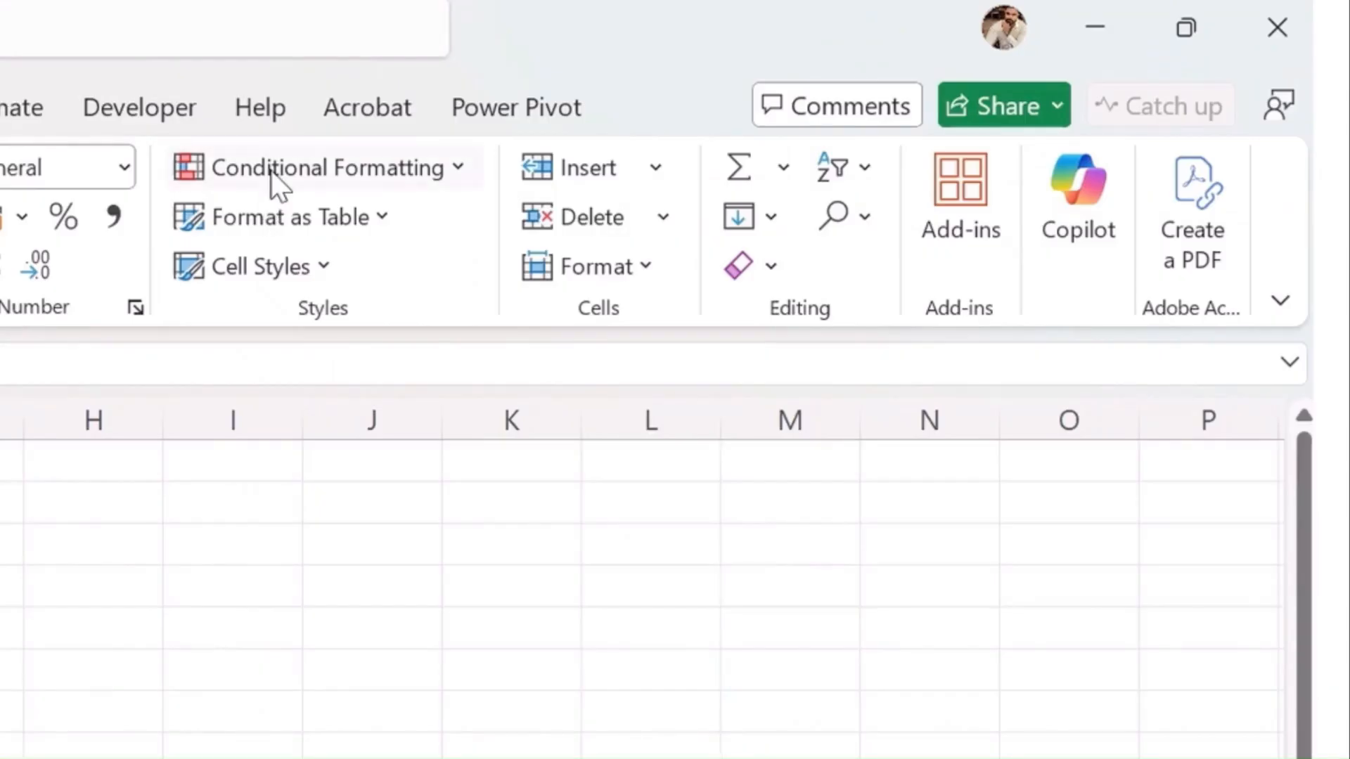
# Open the conditional formatting options and examine the available icon sets.
pyautogui.click(271, 170)
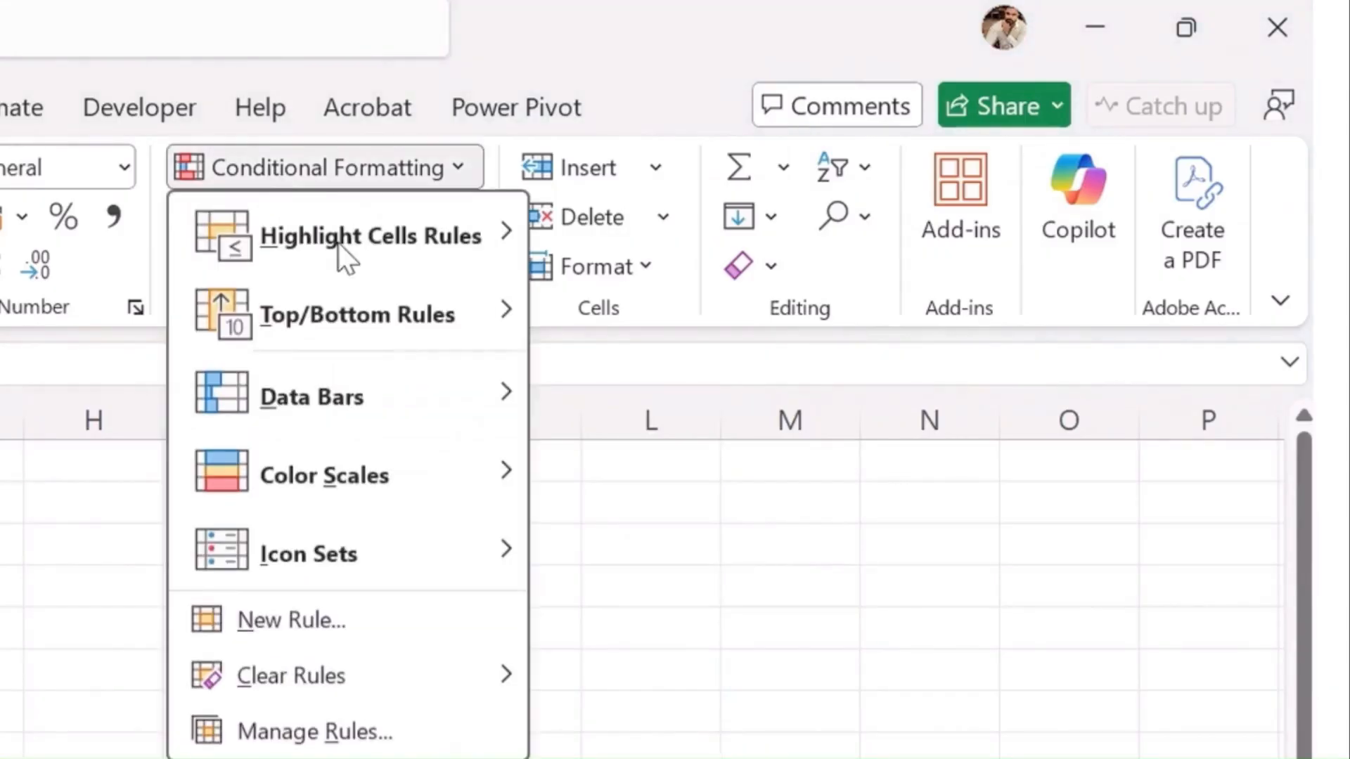
pyautogui.moveTo(352, 536)
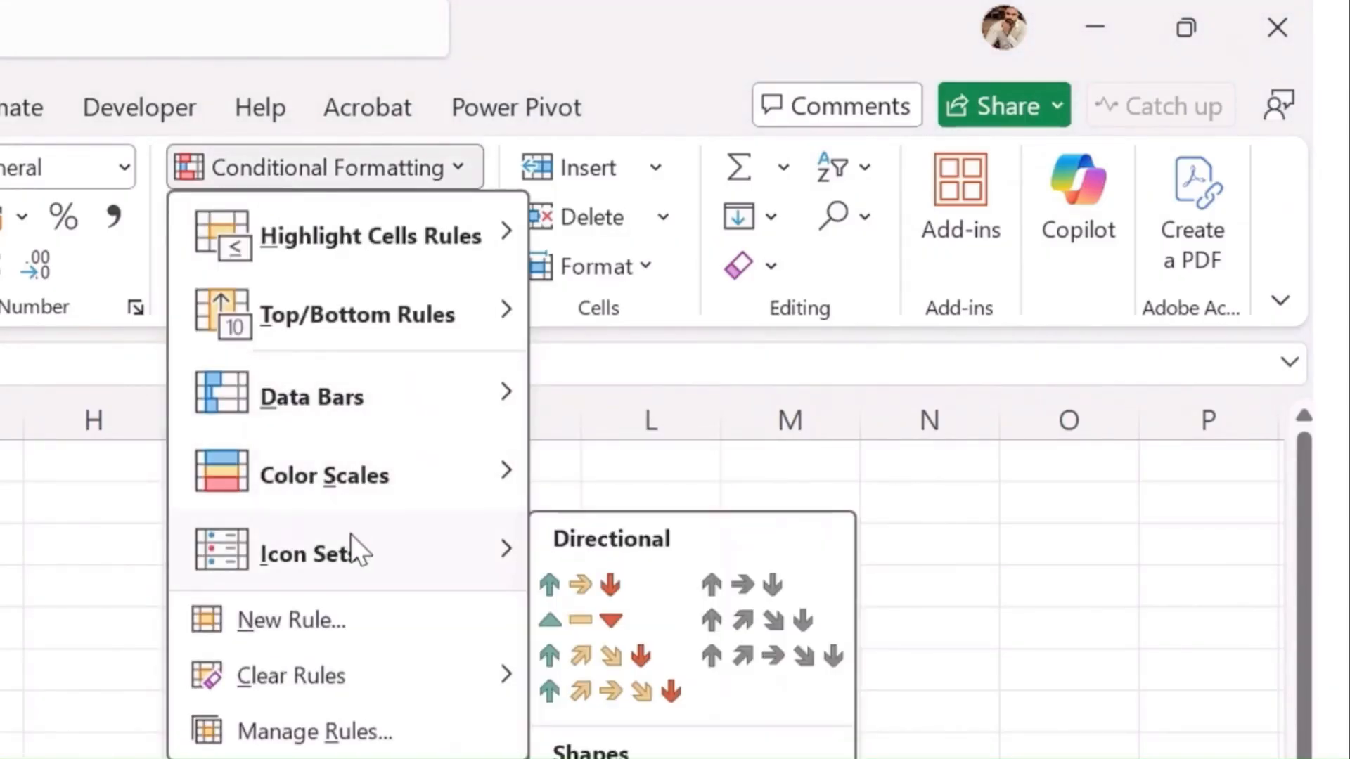